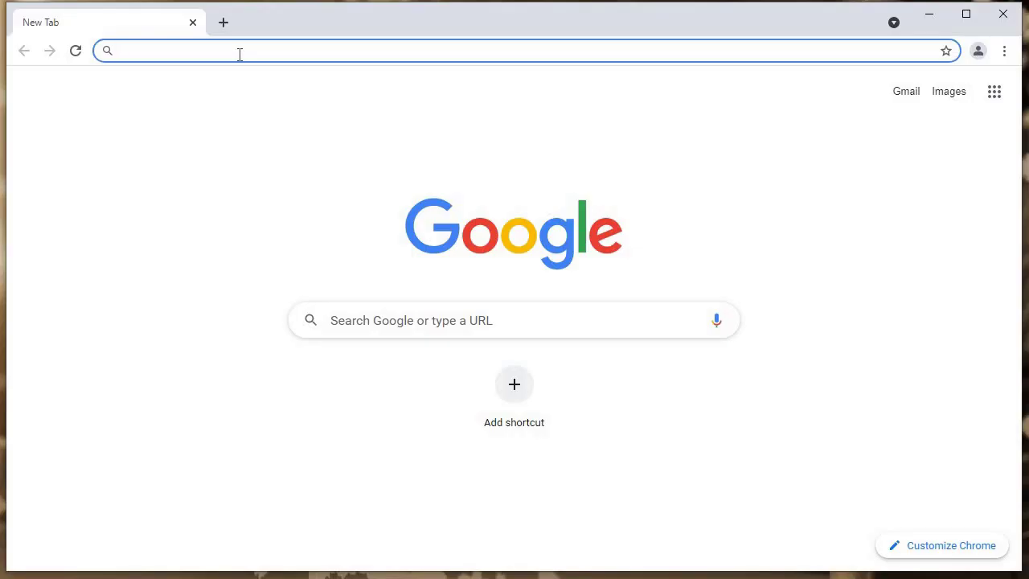
Step: Load the Anchor homepage at anchor.fm in Chrome
{"action": "type", "text": "anchor."}
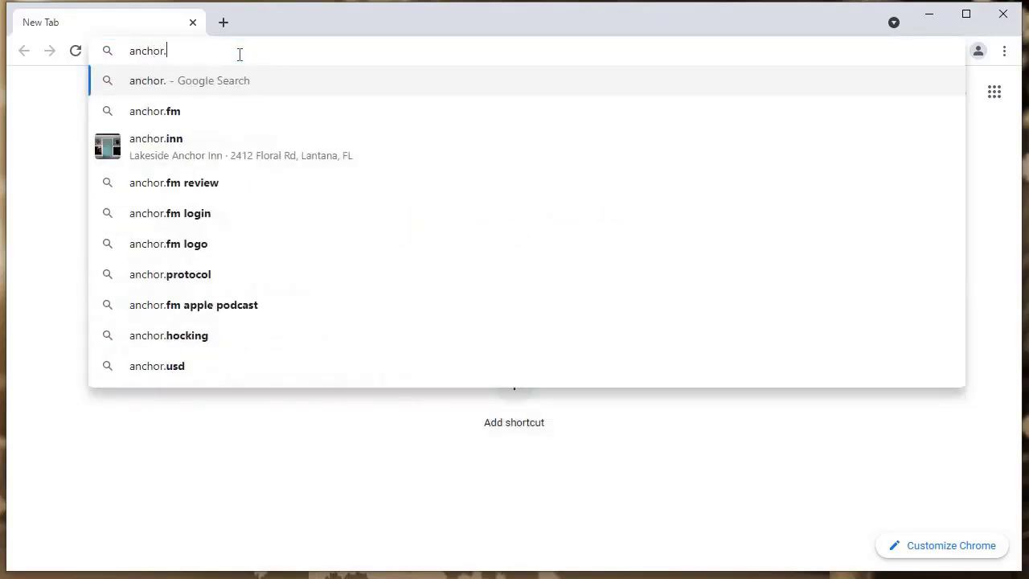
{"action": "type", "text": "fm"}
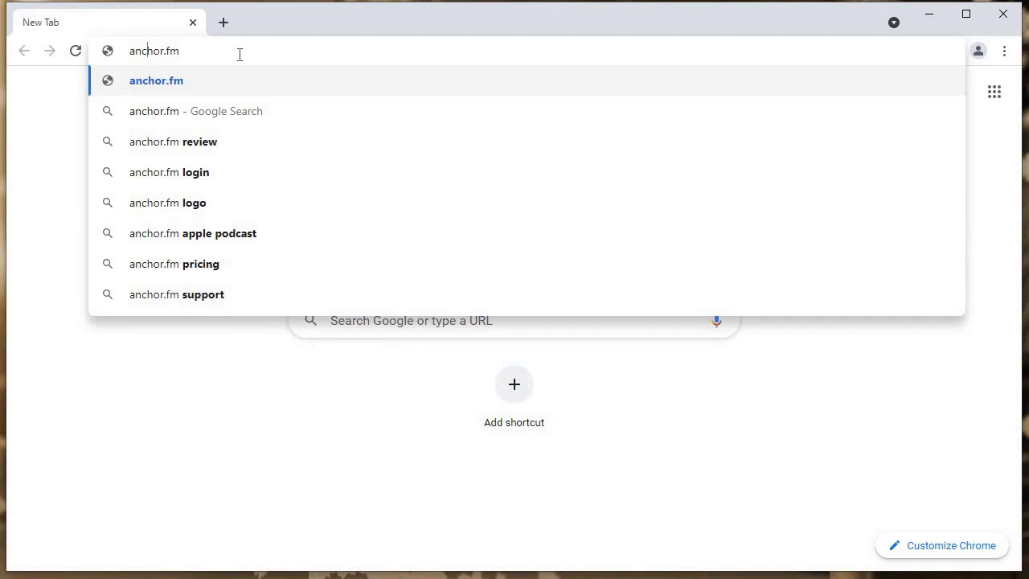
{"action": "key", "text": "Return"}
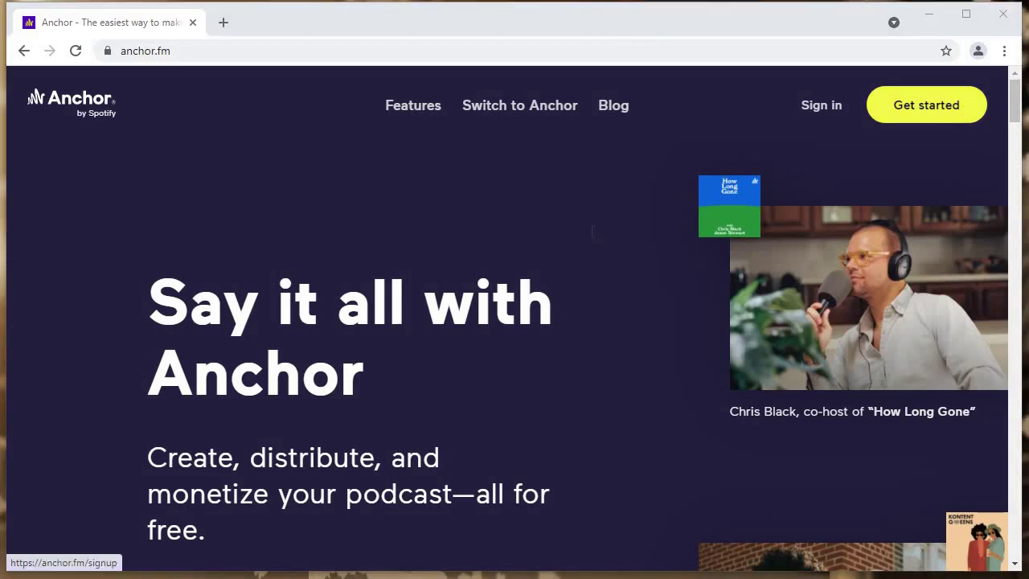
Step: Sign up for an Anchor account with full name, email, password and the reCAPTCHA check
{"action": "left_click", "coordinate": [926, 104]}
{"action": "scroll", "coordinate": [466, 290], "scroll_direction": "down", "scroll_amount": 2}
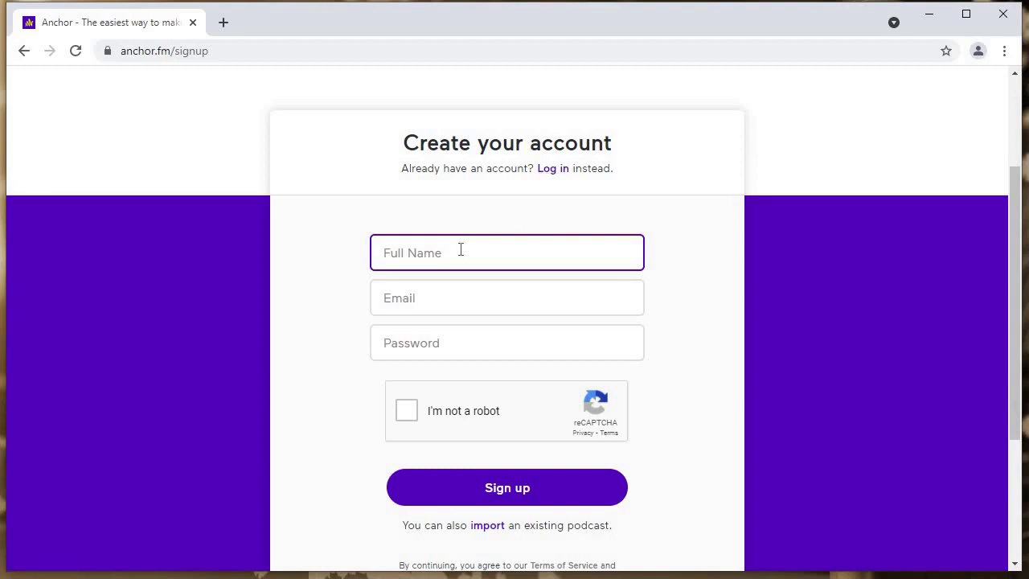
{"action": "left_click", "coordinate": [438, 302]}
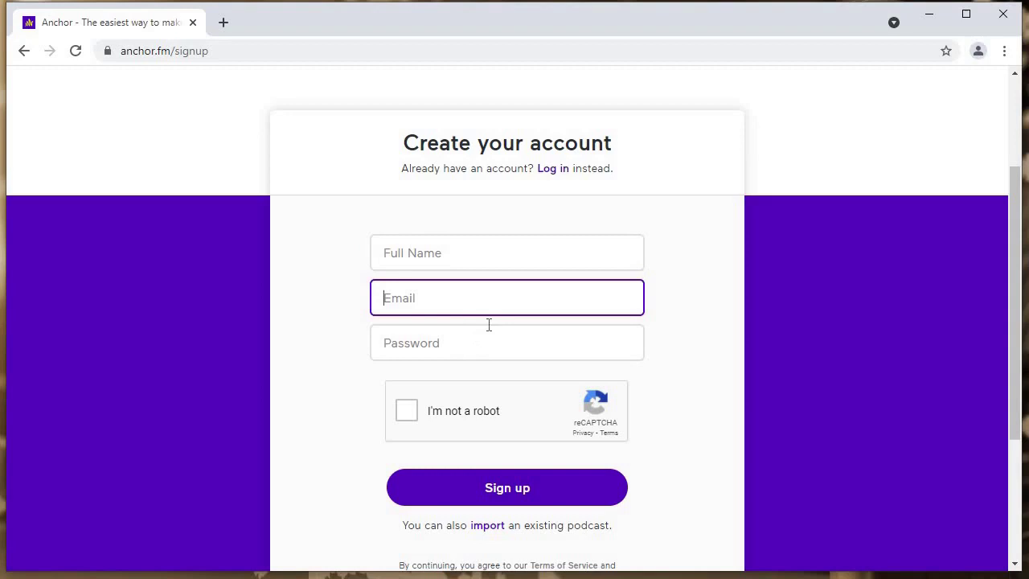
{"action": "key", "text": "Tab"}
{"action": "scroll", "coordinate": [399, 325], "scroll_direction": "down", "scroll_amount": 1}
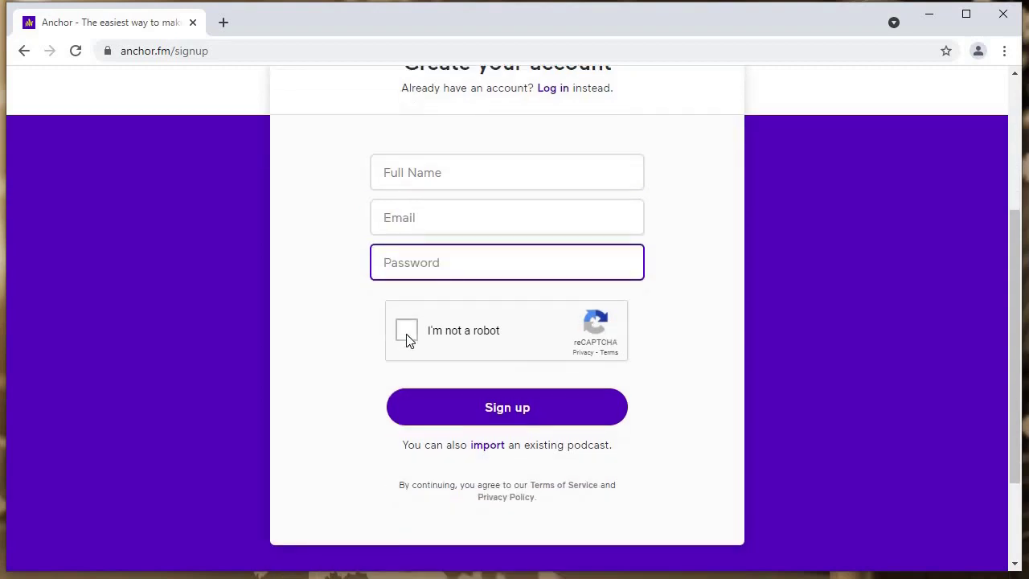
{"action": "key", "text": "shift+Tab"}
{"action": "key", "text": "shift+Tab"}
{"action": "scroll", "coordinate": [418, 340], "scroll_direction": "up", "scroll_amount": 1}
{"action": "key", "text": "Tab"}
{"action": "key", "text": "Tab"}
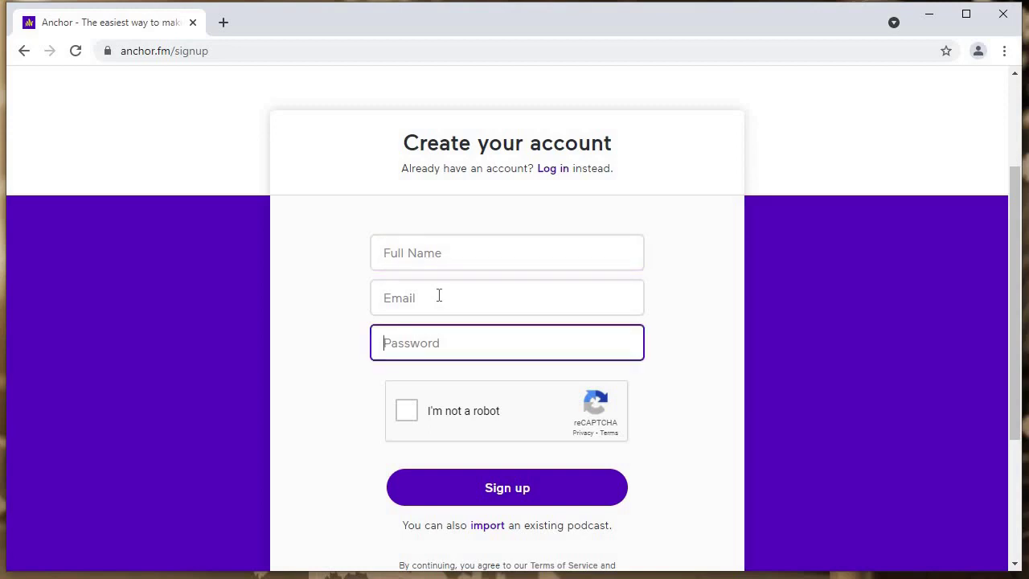
{"action": "left_click", "coordinate": [397, 201]}
{"action": "scroll", "coordinate": [398, 201], "scroll_direction": "down", "scroll_amount": 1}
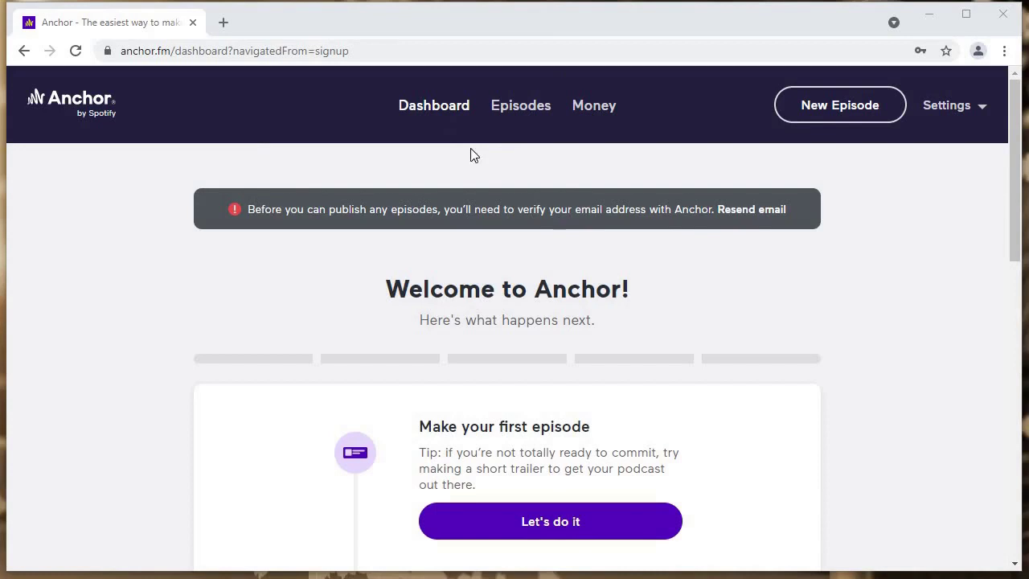
{"action": "scroll", "coordinate": [377, 120], "scroll_direction": "down", "scroll_amount": 1}
{"action": "scroll", "coordinate": [578, 278], "scroll_direction": "up", "scroll_amount": 1}
{"action": "scroll", "coordinate": [405, 248], "scroll_direction": "down", "scroll_amount": 3}
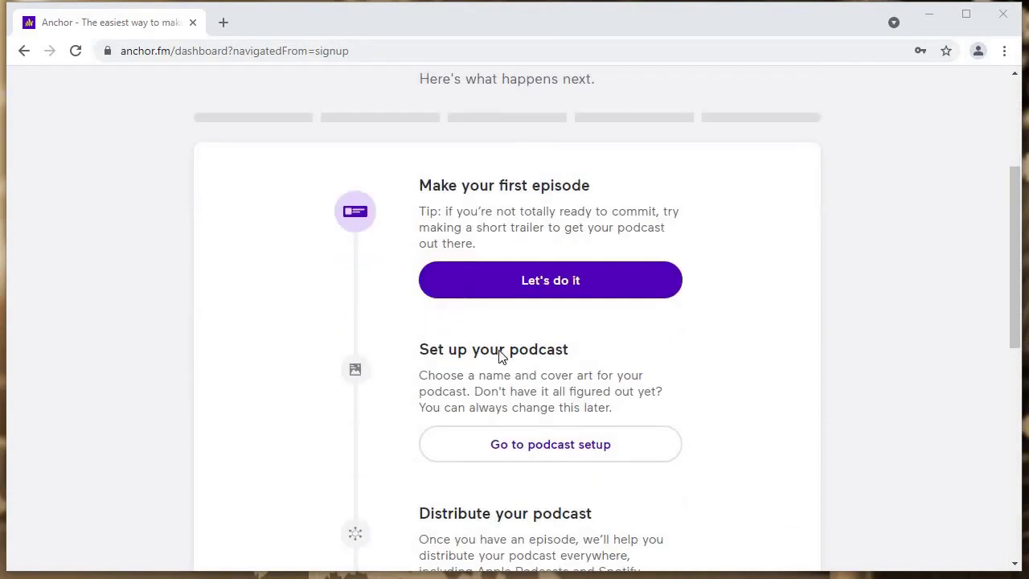
{"action": "scroll", "coordinate": [500, 356], "scroll_direction": "down", "scroll_amount": 3}
{"action": "scroll", "coordinate": [313, 234], "scroll_direction": "up", "scroll_amount": 6}
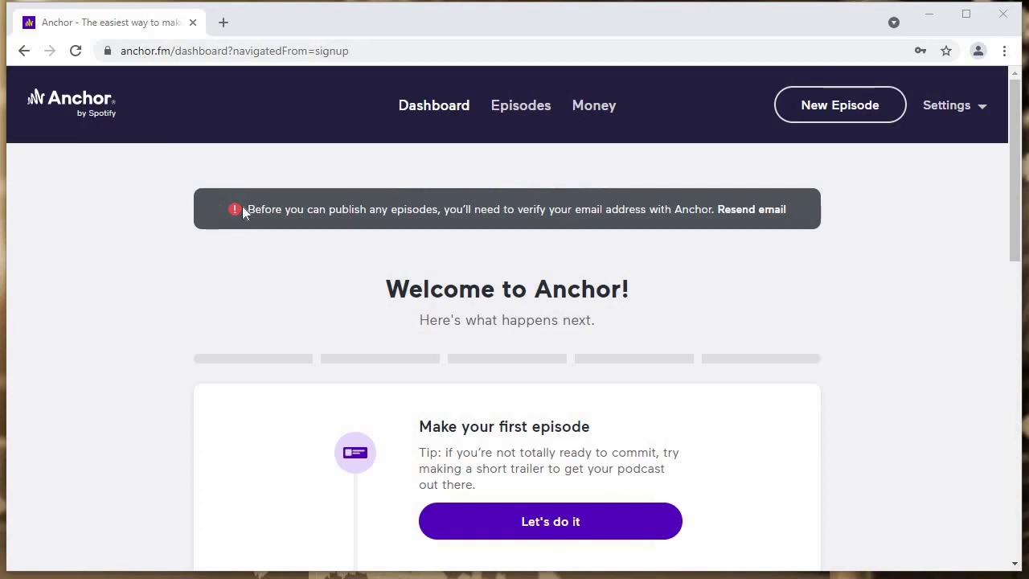
{"action": "left_click_drag", "start_coordinate": [826, 211], "coordinate": [717, 210]}
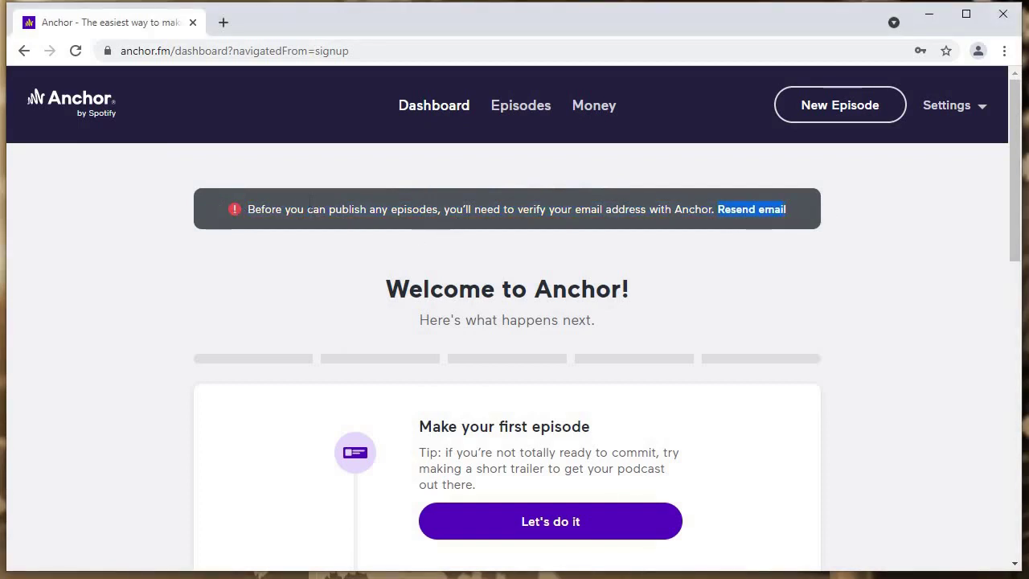
{"action": "left_click", "coordinate": [343, 204]}
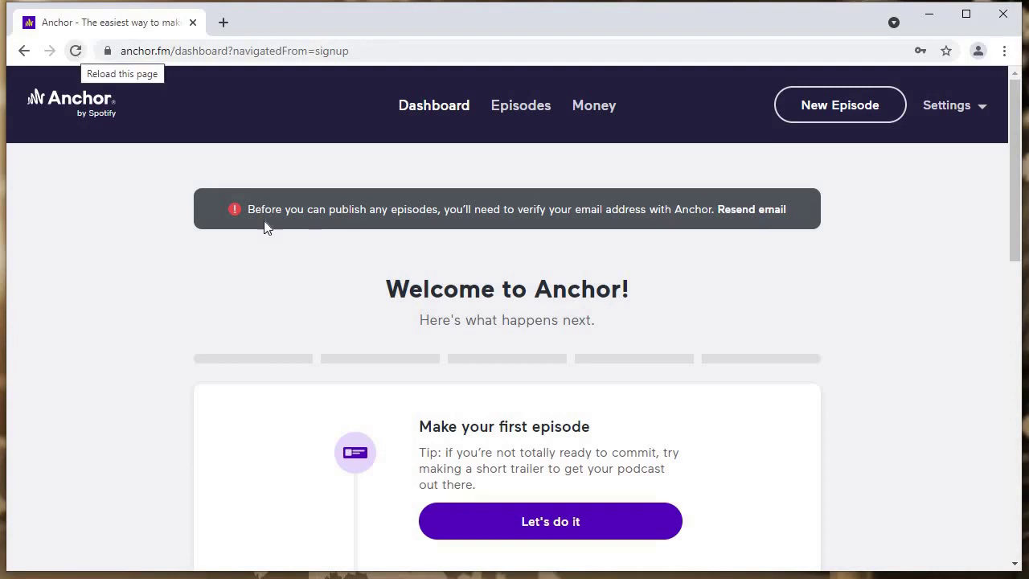
Step: Reload the dashboard to clear the verification warning, then start making the first episode
{"action": "left_click", "coordinate": [71, 54]}
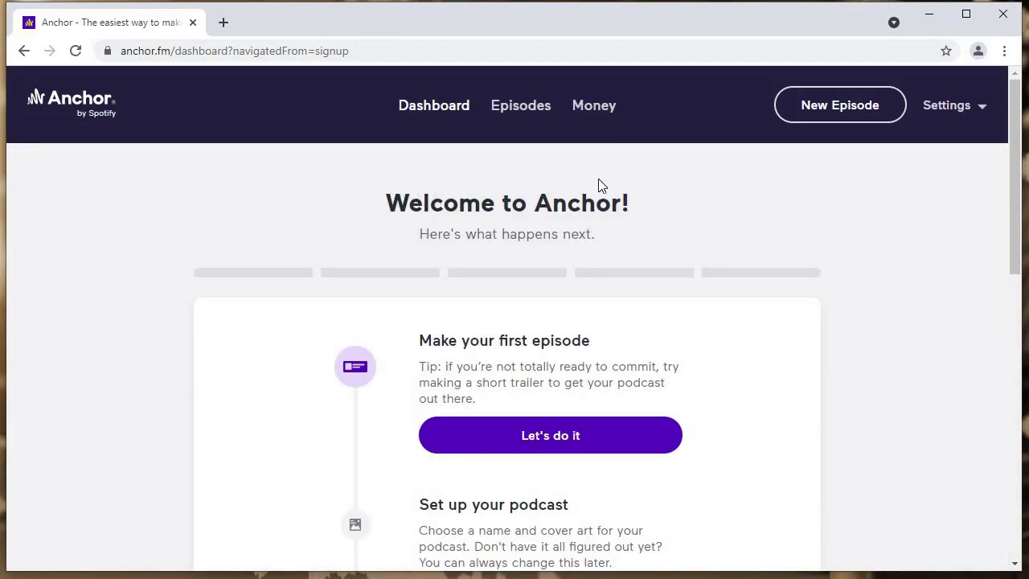
{"action": "scroll", "coordinate": [751, 209], "scroll_direction": "down", "scroll_amount": 1}
{"action": "scroll", "coordinate": [754, 212], "scroll_direction": "down", "scroll_amount": 2}
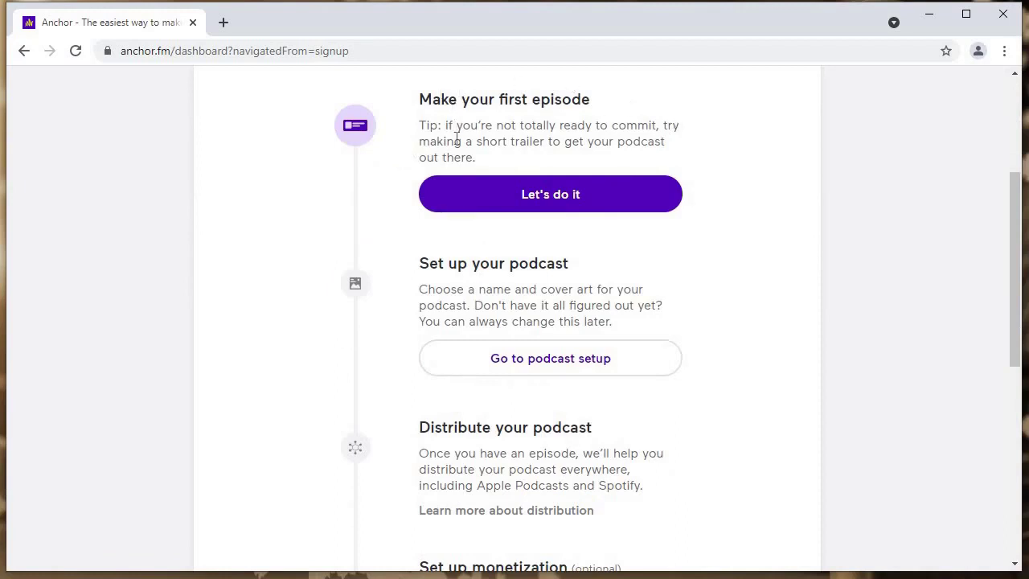
{"action": "scroll", "coordinate": [519, 253], "scroll_direction": "up", "scroll_amount": 3}
{"action": "scroll", "coordinate": [327, 298], "scroll_direction": "down", "scroll_amount": 1}
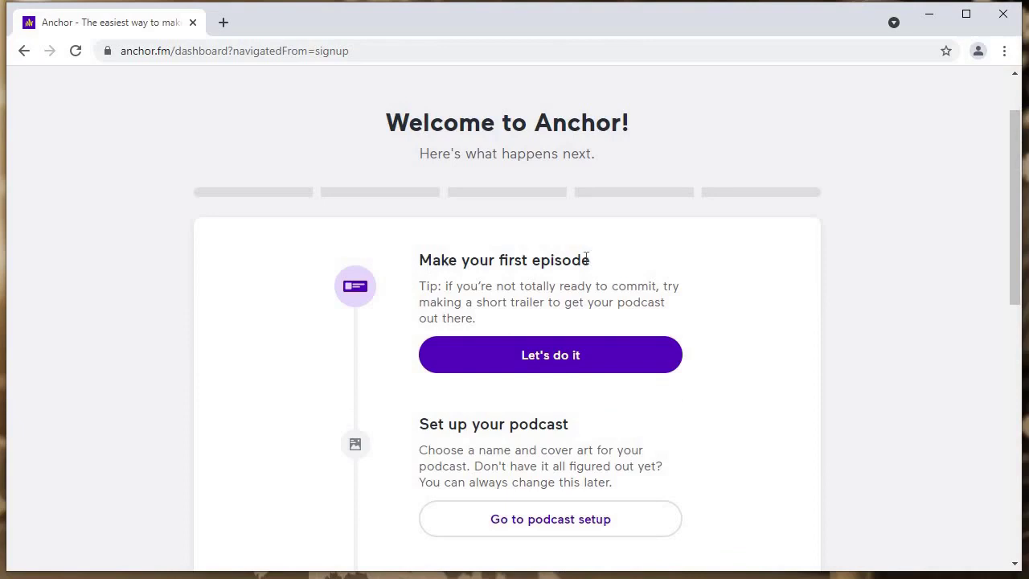
{"action": "left_click", "coordinate": [535, 366]}
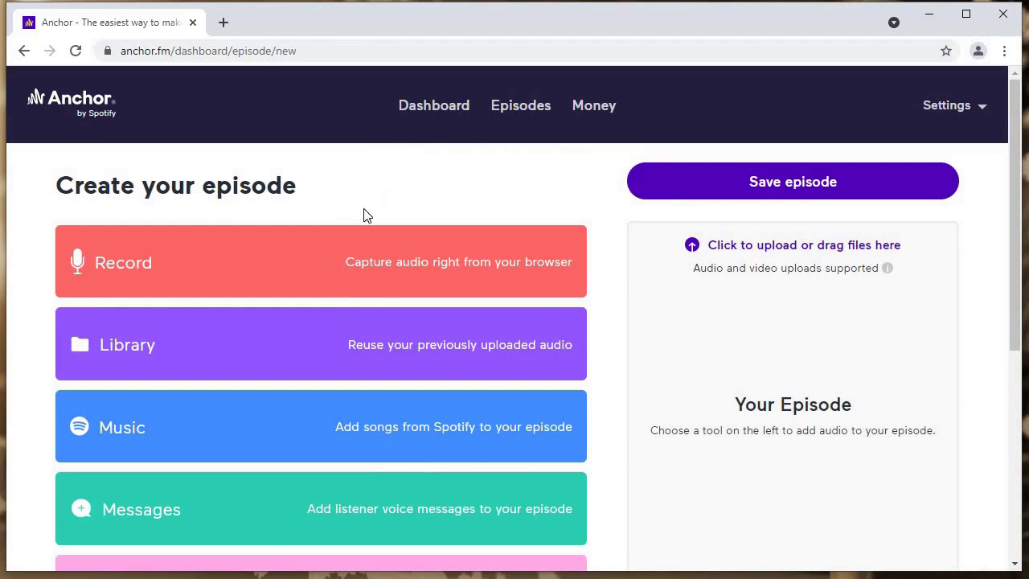
Step: Start an in-browser recording using the Default - Focusrite USB input
{"action": "left_click", "coordinate": [128, 264]}
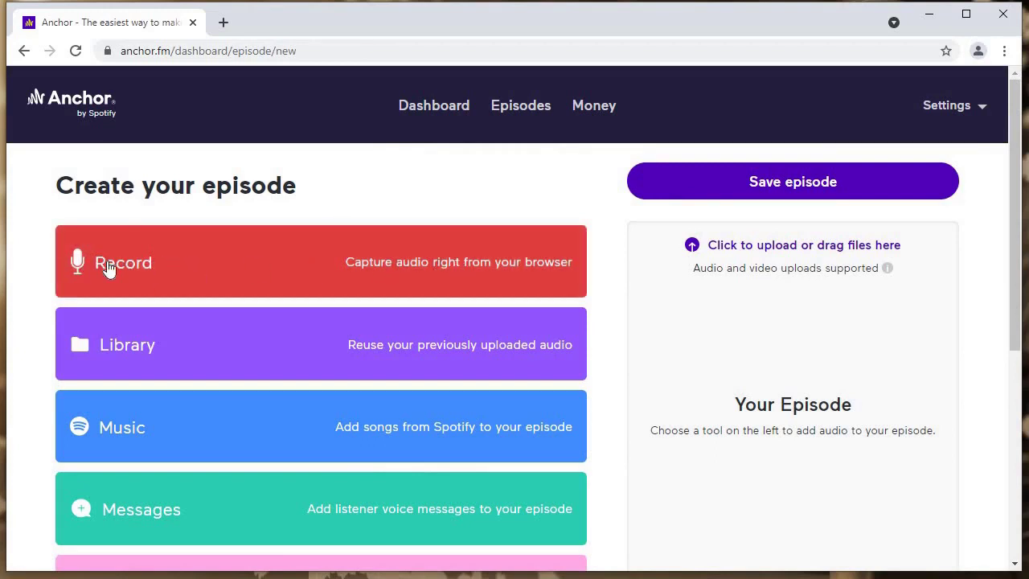
{"action": "left_click", "coordinate": [410, 264]}
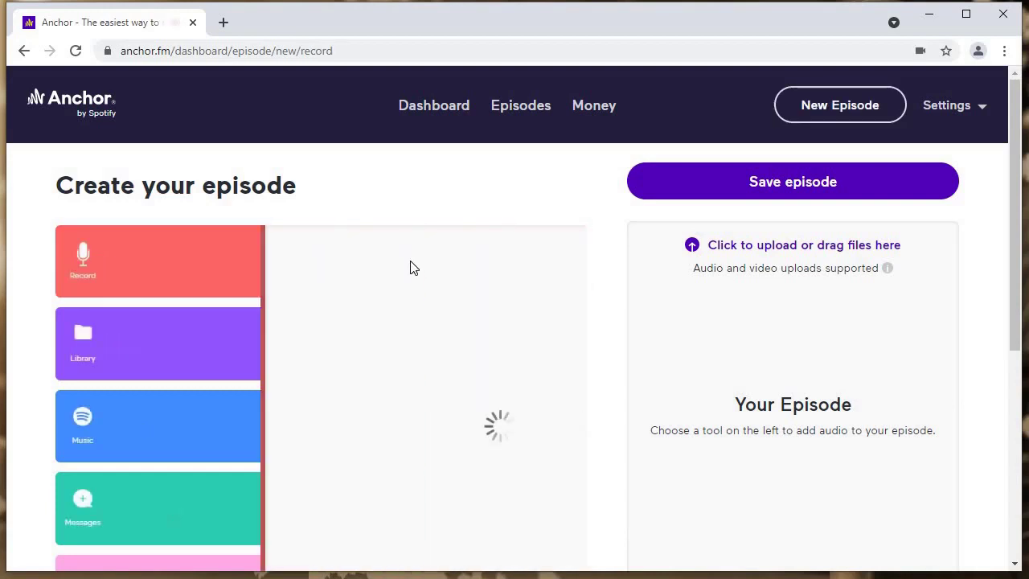
{"action": "scroll", "coordinate": [410, 265], "scroll_direction": "down", "scroll_amount": 2}
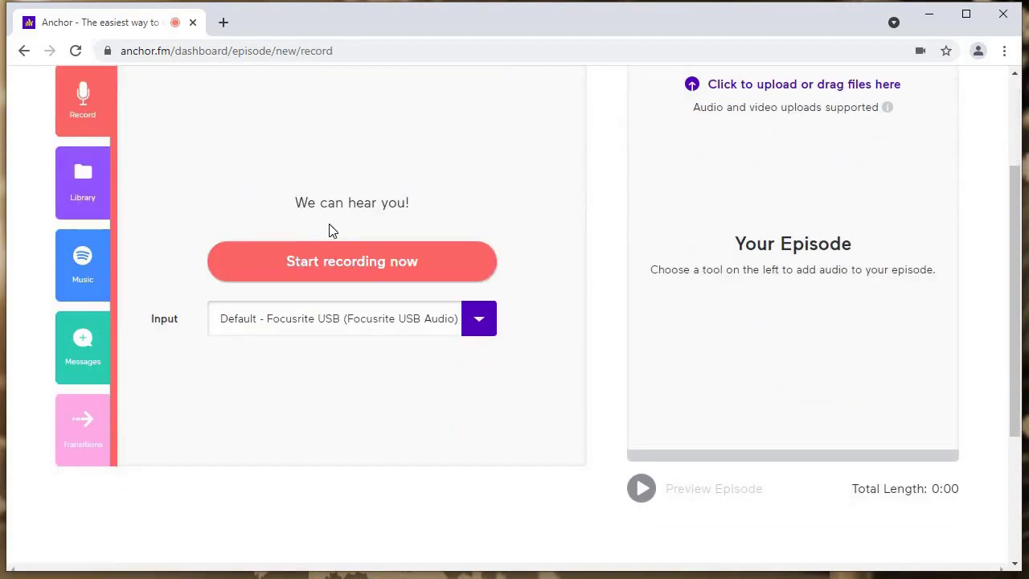
{"action": "scroll", "coordinate": [410, 247], "scroll_direction": "up", "scroll_amount": 1}
{"action": "scroll", "coordinate": [334, 257], "scroll_direction": "down", "scroll_amount": 1}
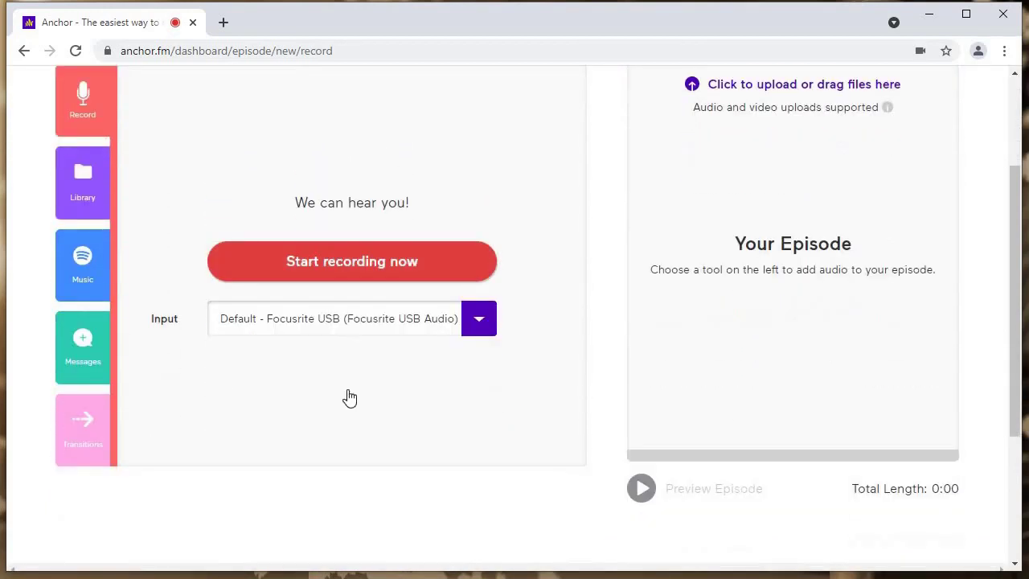
{"action": "scroll", "coordinate": [276, 399], "scroll_direction": "up", "scroll_amount": 1}
{"action": "scroll", "coordinate": [275, 399], "scroll_direction": "up", "scroll_amount": 1}
{"action": "left_click", "coordinate": [317, 385]}
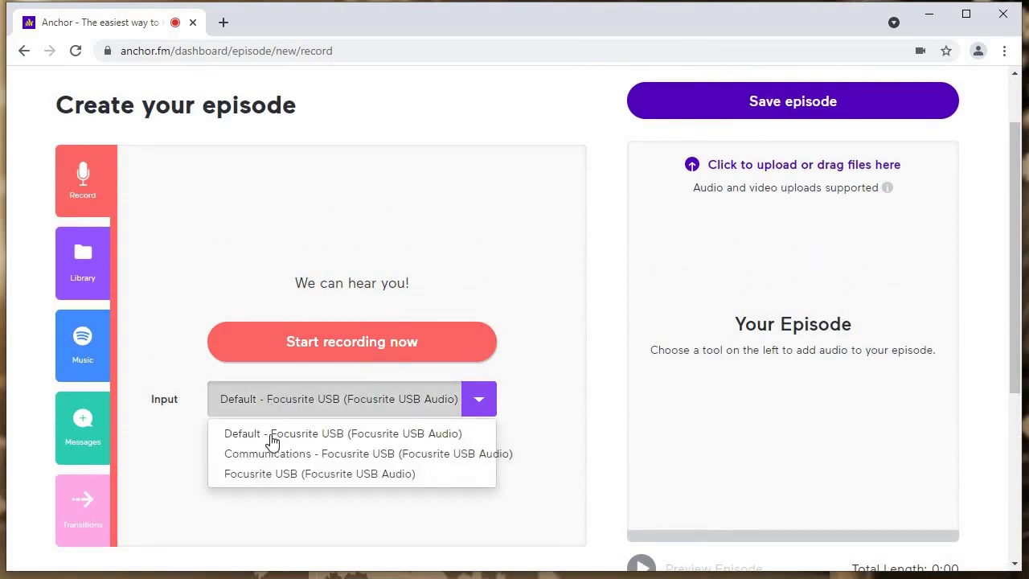
{"action": "left_click", "coordinate": [307, 411]}
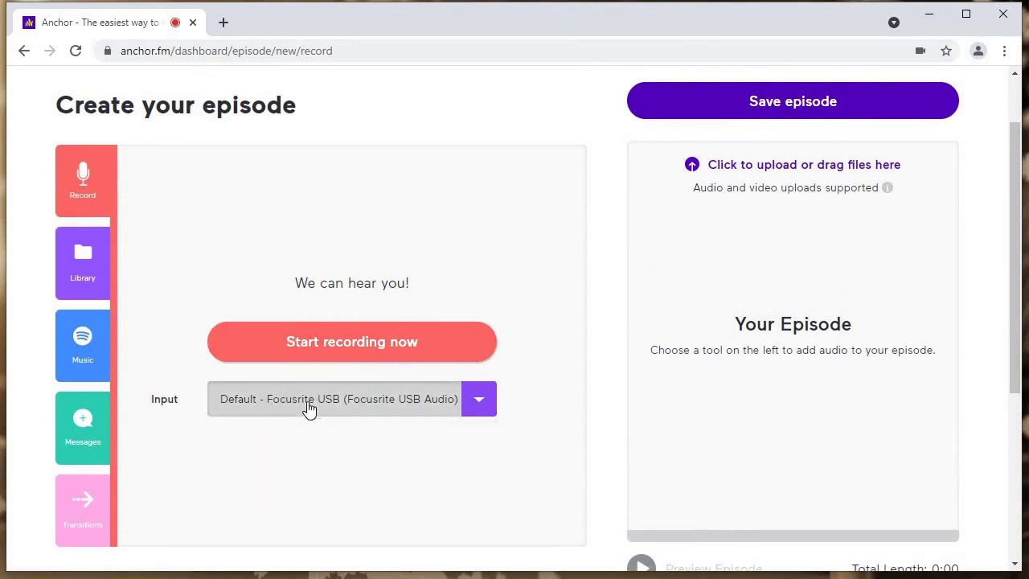
{"action": "left_click", "coordinate": [309, 409]}
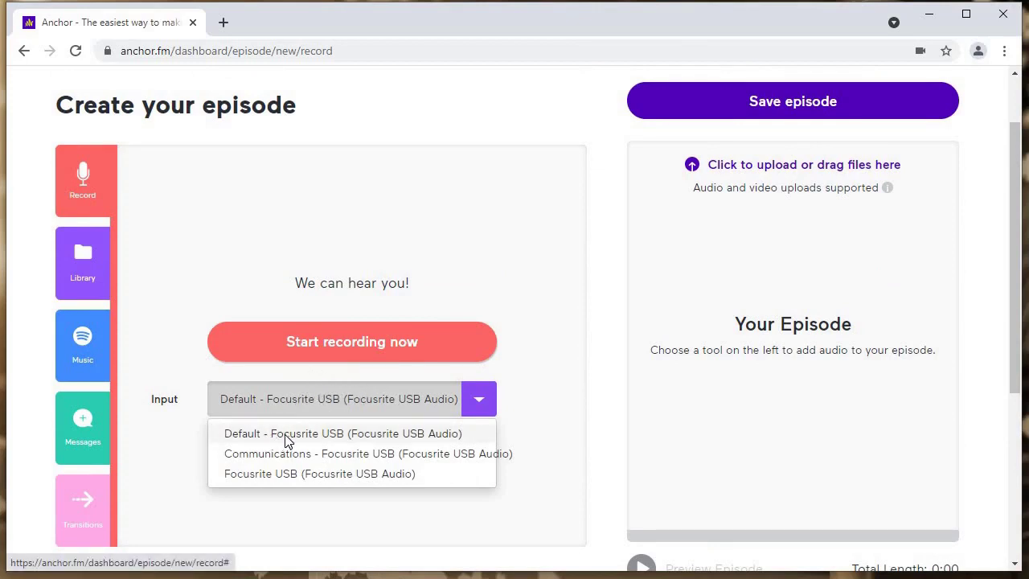
{"action": "left_click", "coordinate": [296, 408]}
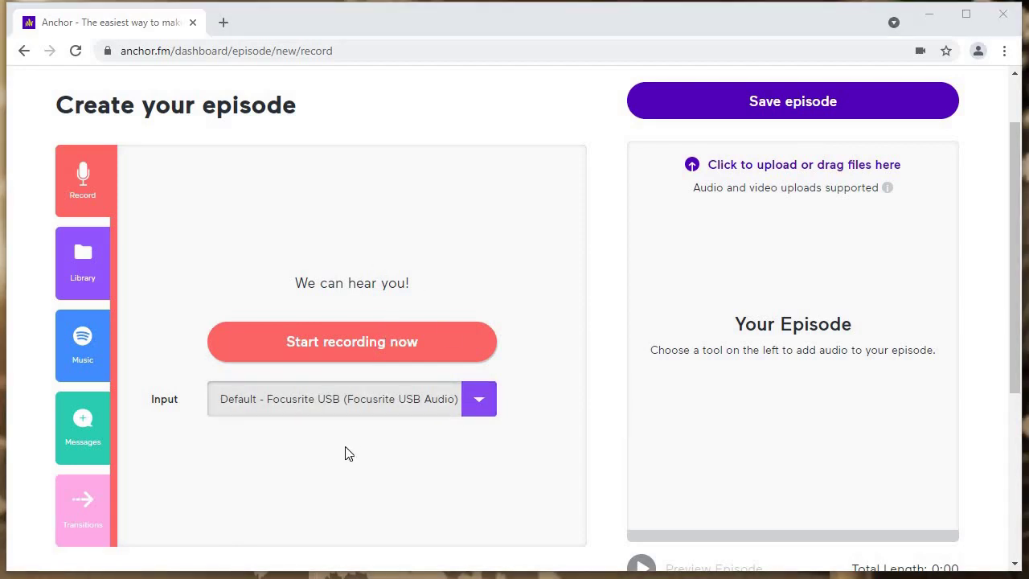
{"action": "left_click", "coordinate": [249, 344]}
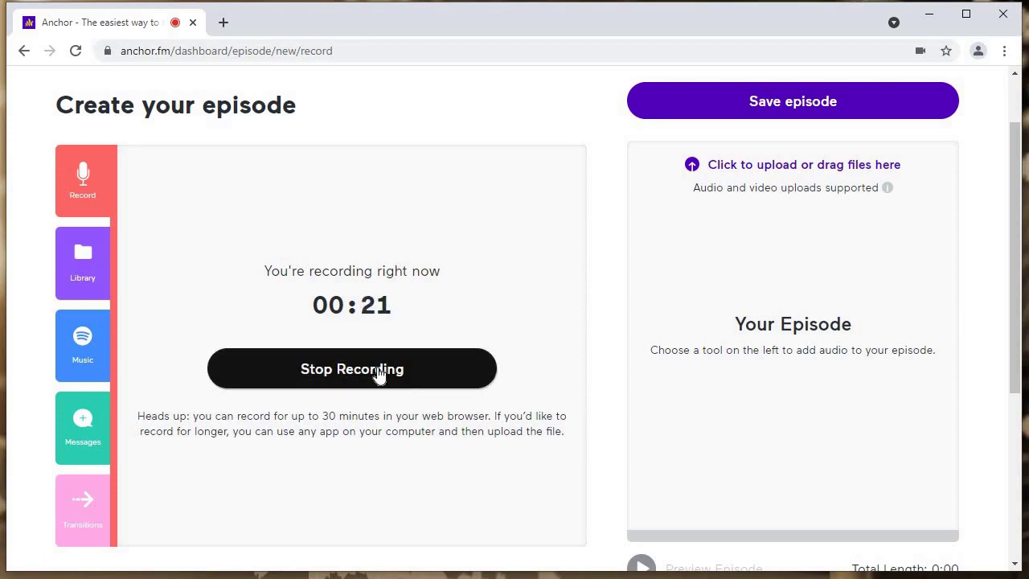
Step: Stop the recording at 22 seconds, add it from the Library to the episode, and save
{"action": "left_click", "coordinate": [380, 371]}
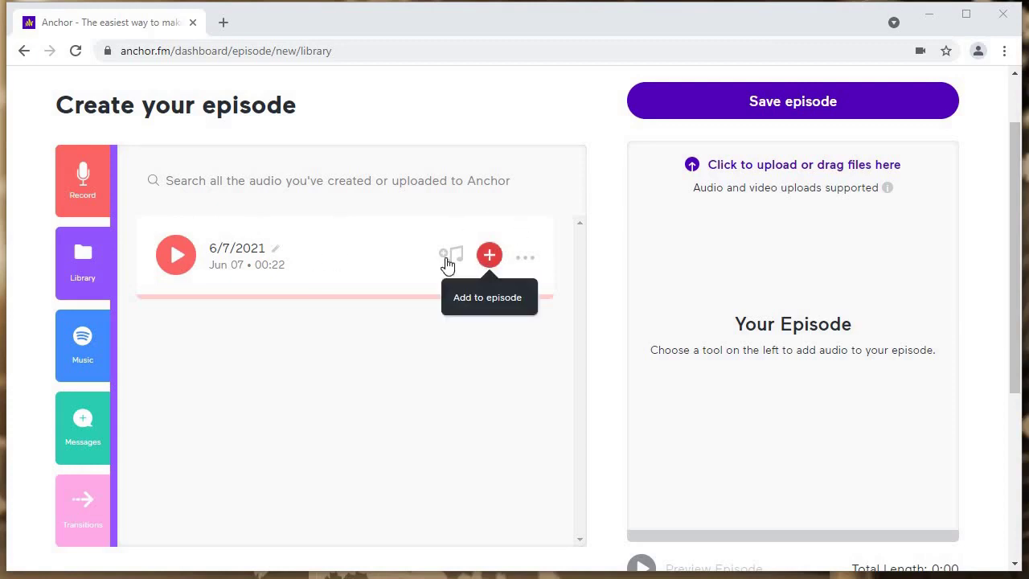
{"action": "left_click_drag", "start_coordinate": [357, 293], "coordinate": [735, 284]}
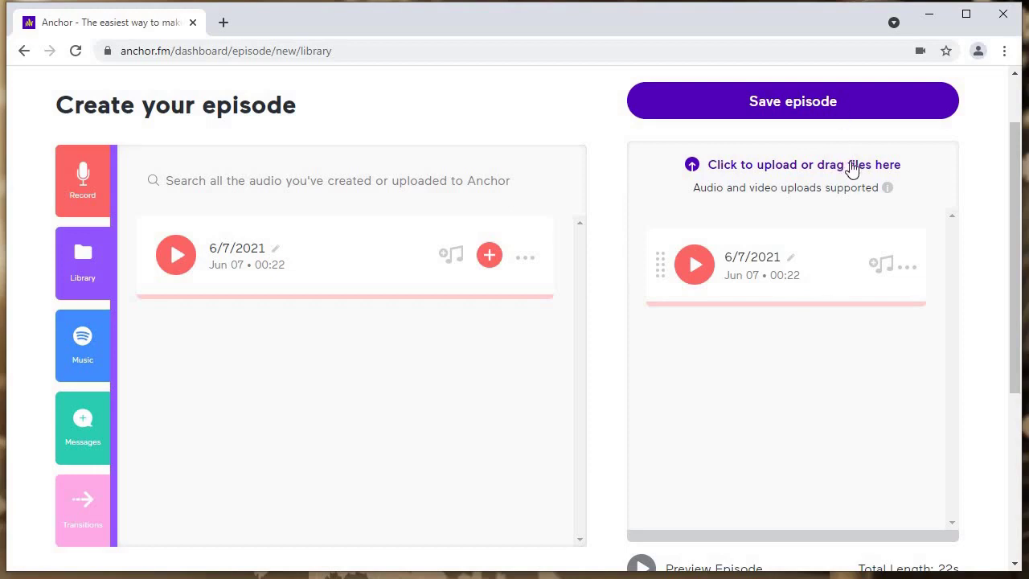
{"action": "scroll", "coordinate": [804, 177], "scroll_direction": "up", "scroll_amount": 2}
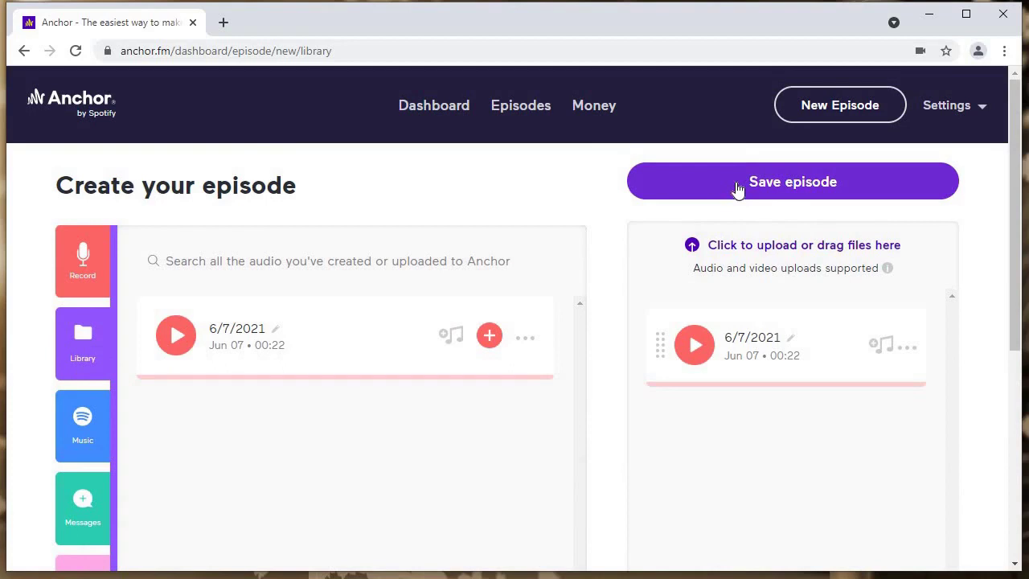
{"action": "left_click", "coordinate": [736, 185]}
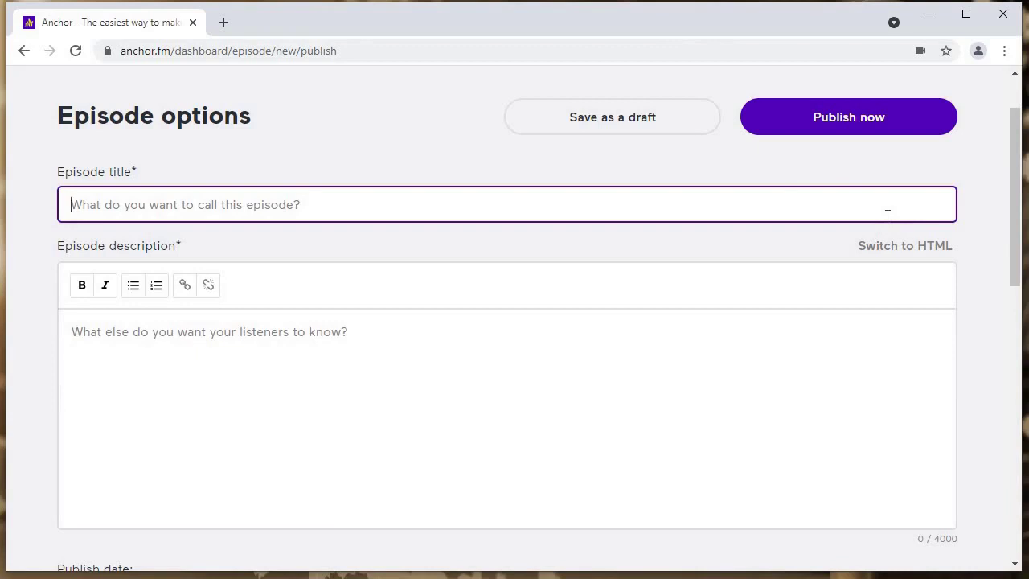
Step: Title the episode 'First Ever Amazing Podcast Episode', starring the host with the special guest
{"action": "type", "text": "First Ev"}
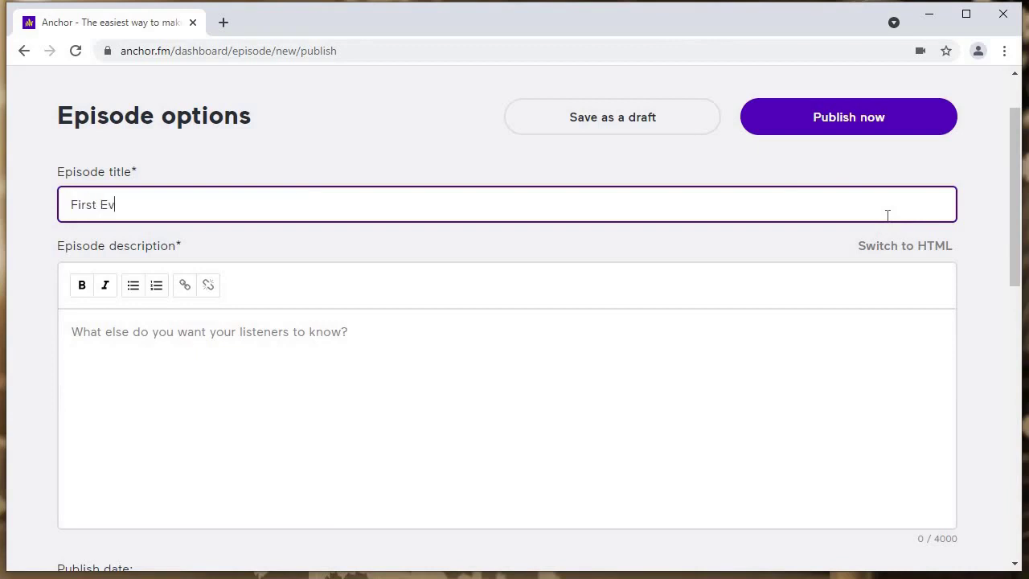
{"action": "type", "text": "er Amazing Podcast Episode"}
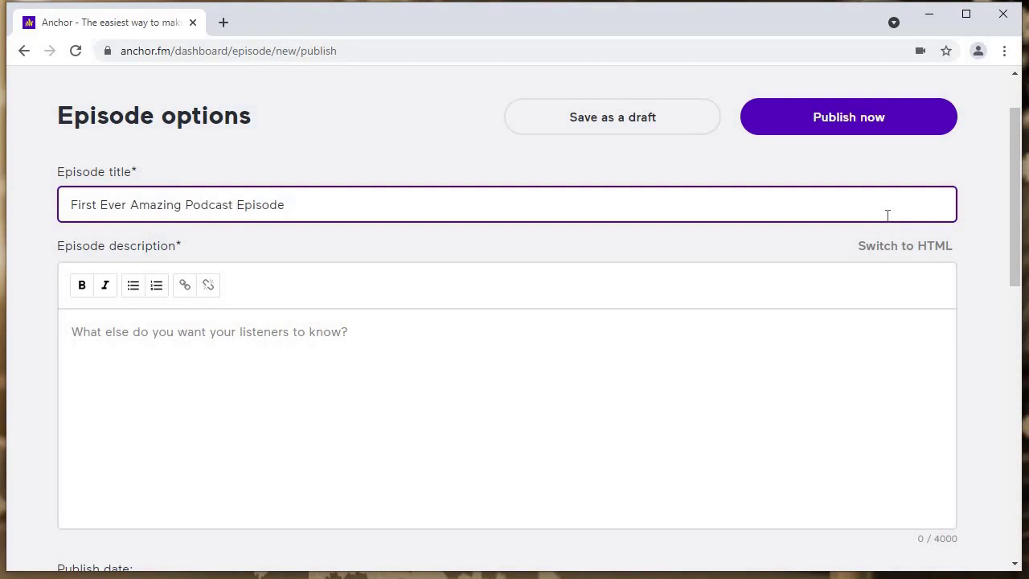
{"action": "type", "text": " Starring Jeremy With Special G"}
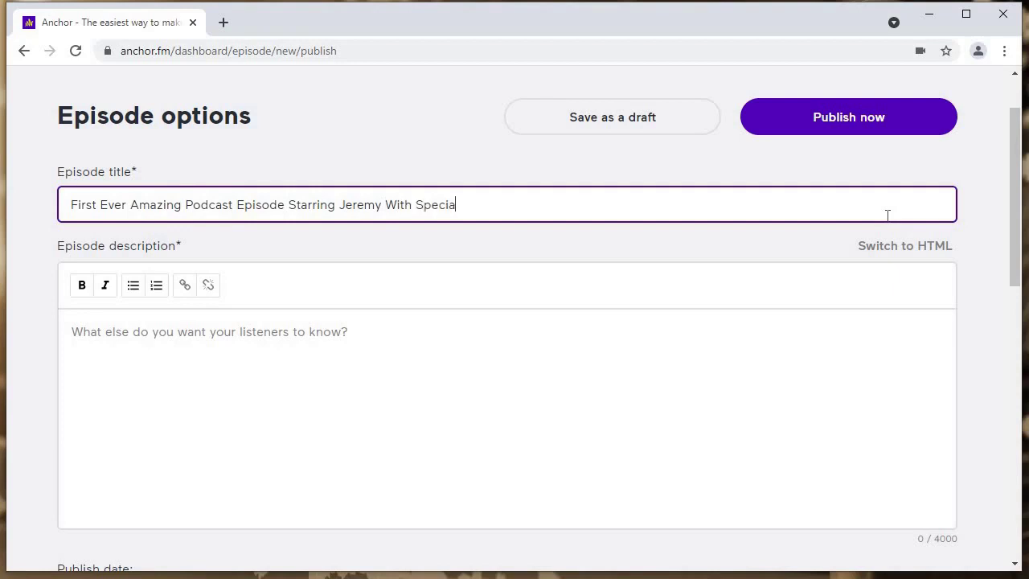
{"action": "key", "text": "BackSpace"}
{"action": "type", "text": "Guest Bec"}
Step: Describe it as 'This was my very first ever podcast episode and I can't wait to share it…'
{"action": "key", "text": "Tab"}
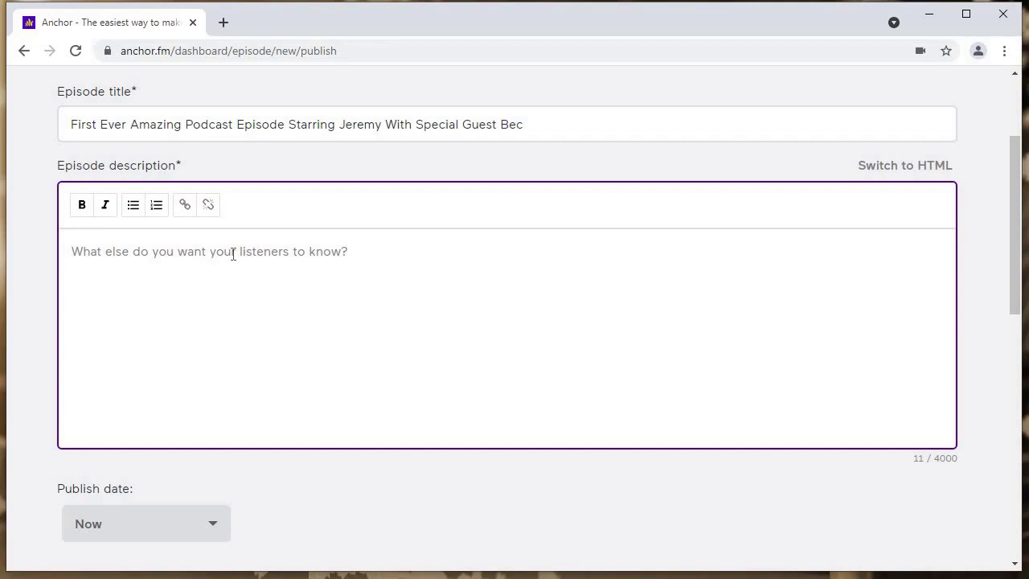
{"action": "type", "text": "This was "}
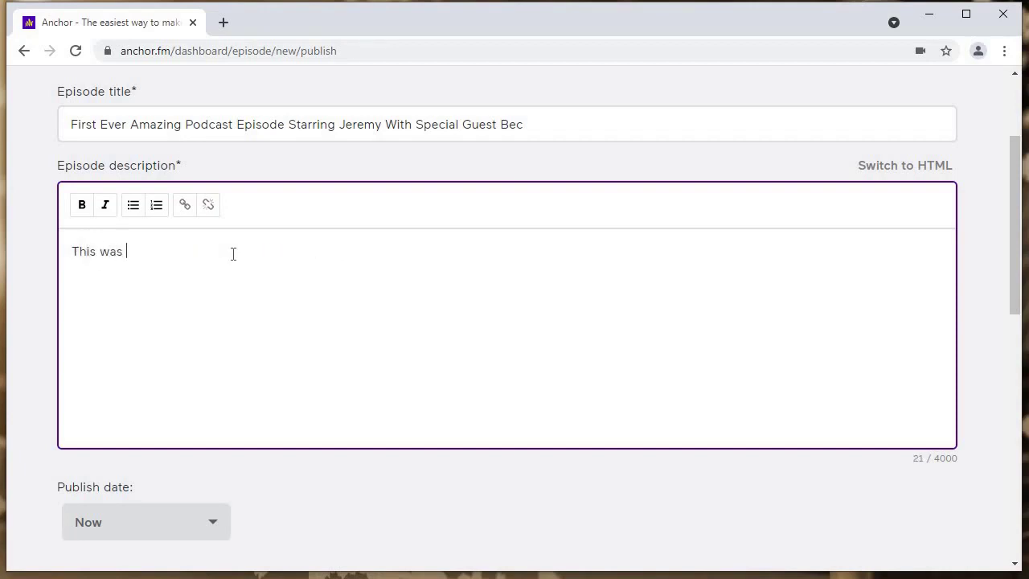
{"action": "type", "text": "my very first ever podc"}
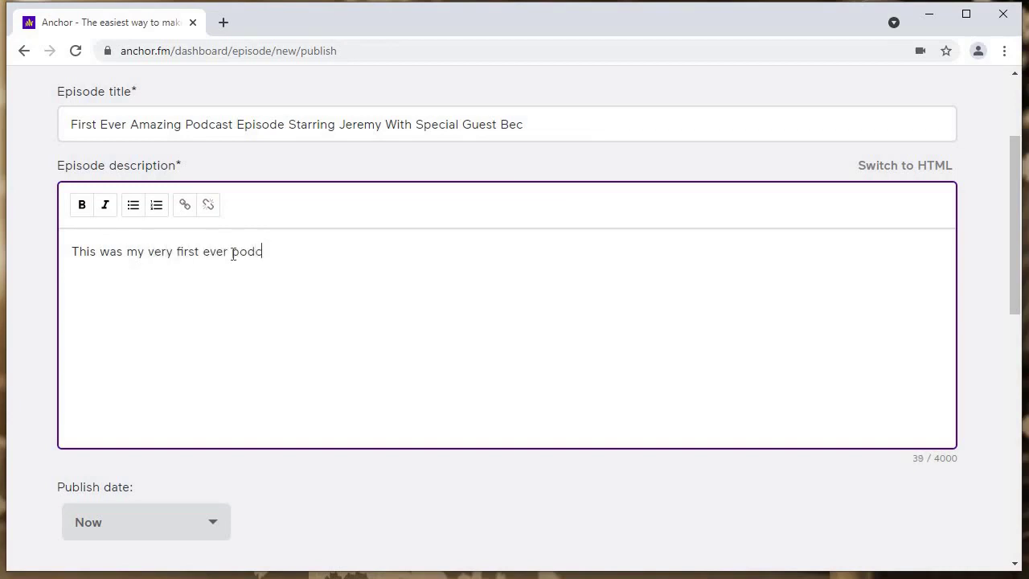
{"action": "type", "text": "ast episode"}
{"action": "type", "text": "and I can't wait t"}
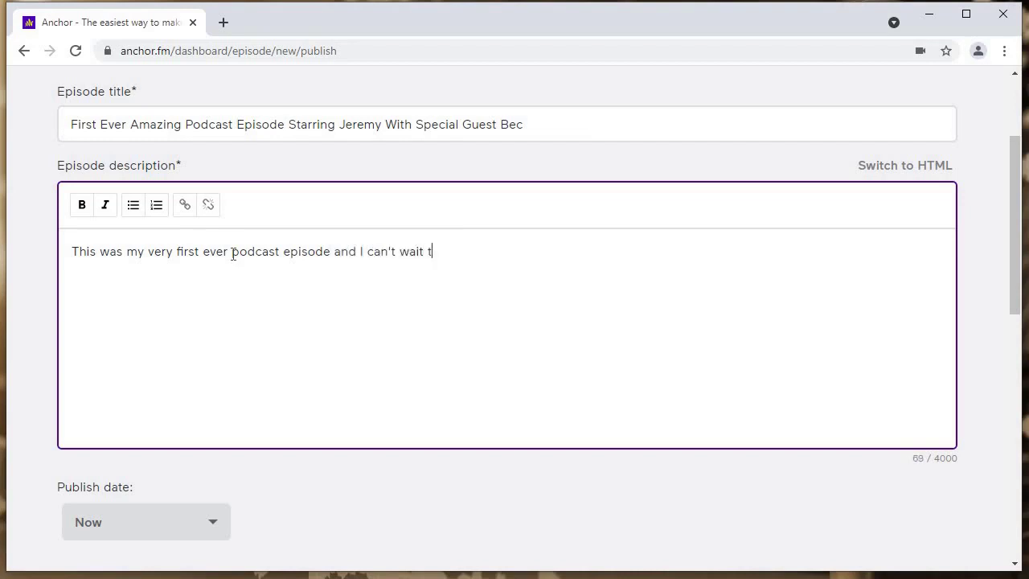
{"action": "type", "text": "o share it with the wh"}
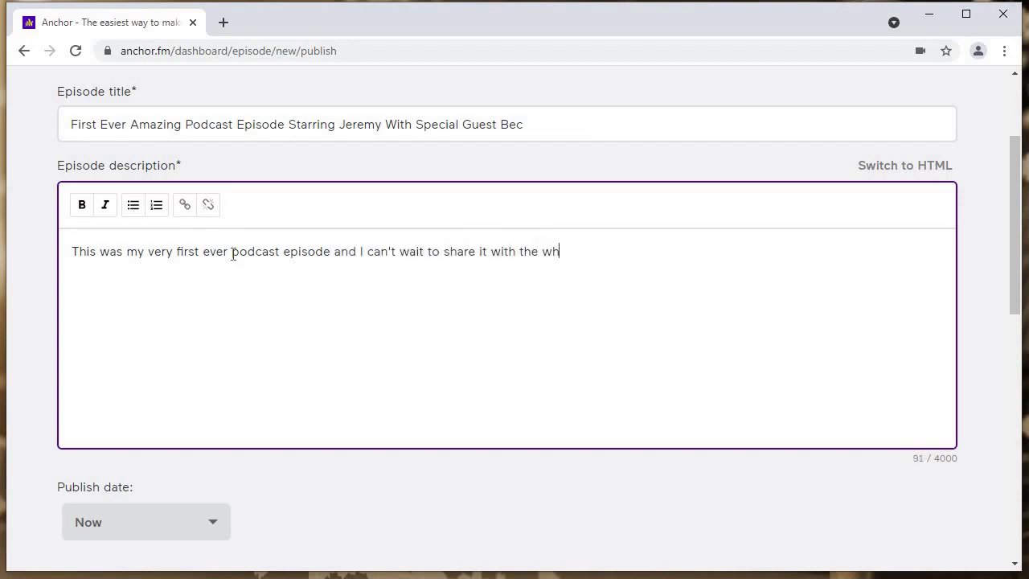
{"action": "type", "text": "ole entire world."}
{"action": "scroll", "coordinate": [335, 455], "scroll_direction": "down", "scroll_amount": 4}
Step: Keep the publish date as now and set season number 1, episode number 1
{"action": "left_click", "coordinate": [97, 189]}
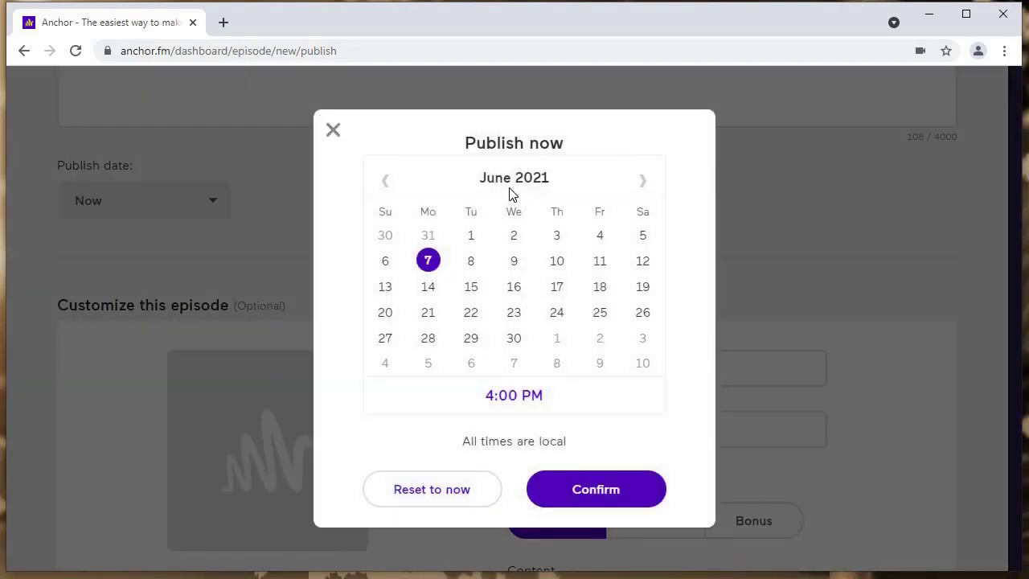
{"action": "left_click", "coordinate": [262, 244]}
{"action": "scroll", "coordinate": [448, 351], "scroll_direction": "down", "scroll_amount": 3}
{"action": "scroll", "coordinate": [254, 292], "scroll_direction": "up", "scroll_amount": 1}
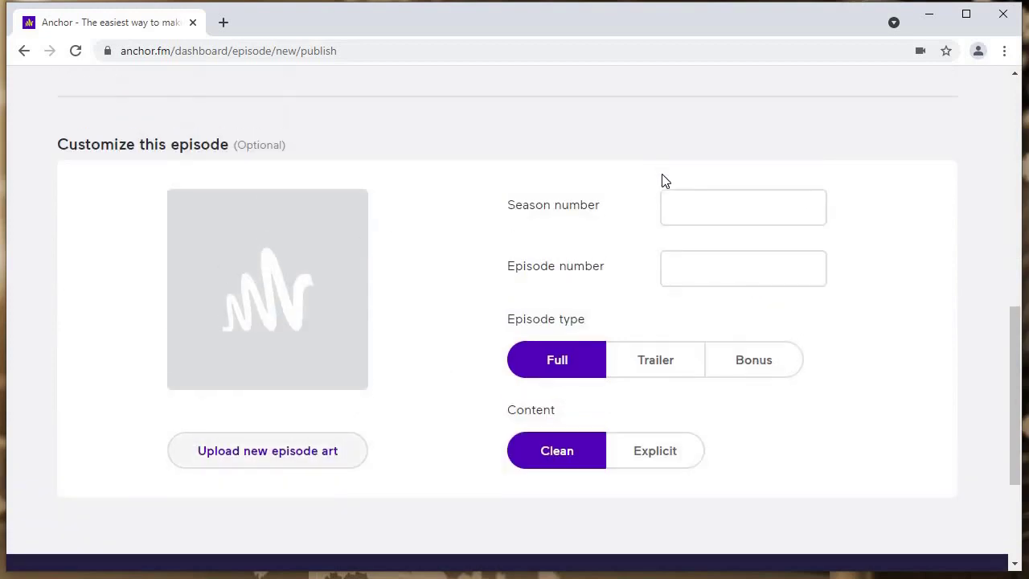
{"action": "left_click", "coordinate": [726, 206]}
{"action": "type", "text": "1"}
{"action": "key", "text": "Tab"}
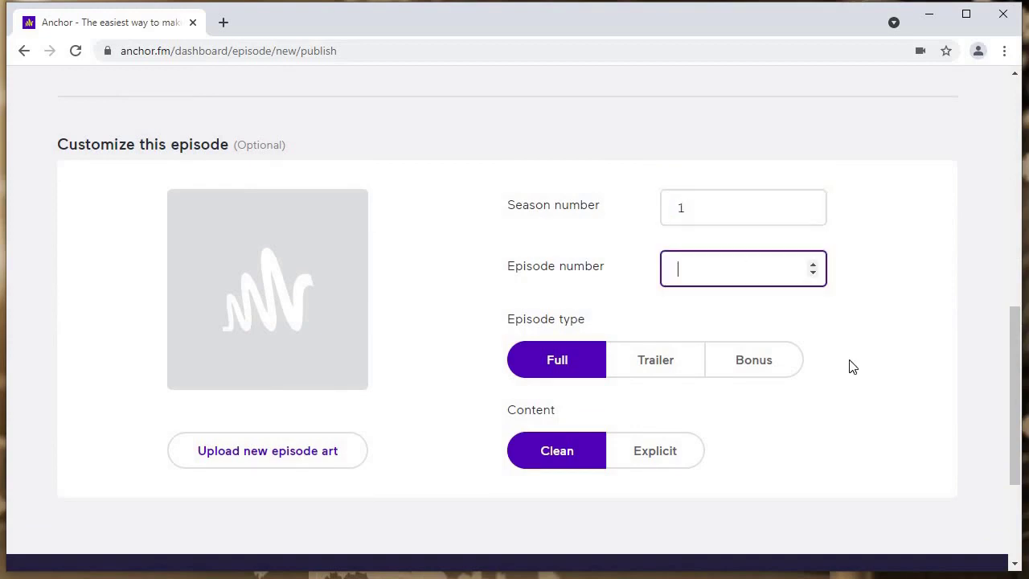
{"action": "type", "text": "1"}
{"action": "left_click", "coordinate": [535, 359]}
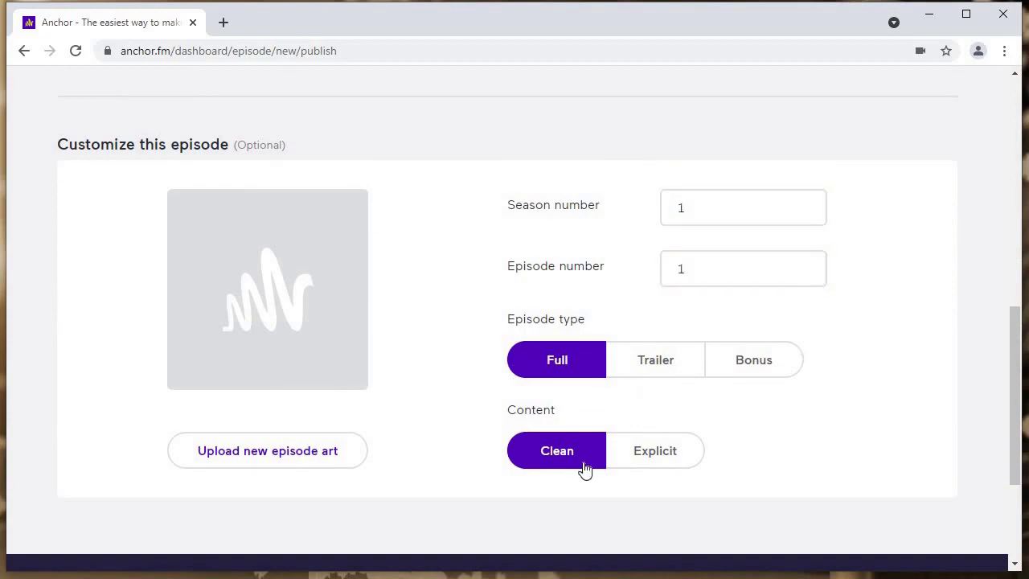
Step: Publish the episode now and dismiss the published confirmation
{"action": "scroll", "coordinate": [563, 372], "scroll_direction": "down", "scroll_amount": 1}
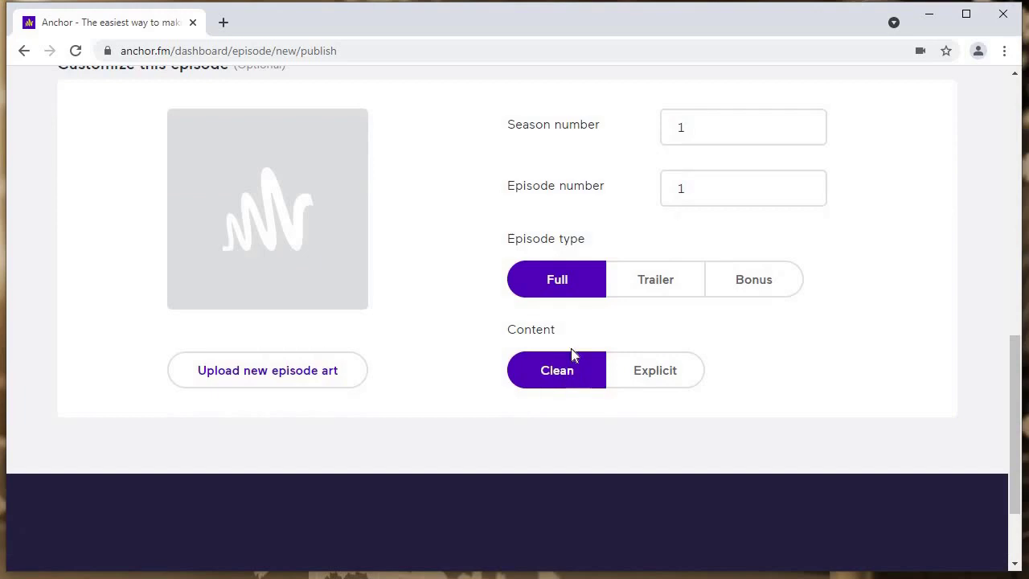
{"action": "scroll", "coordinate": [567, 338], "scroll_direction": "down", "scroll_amount": 1}
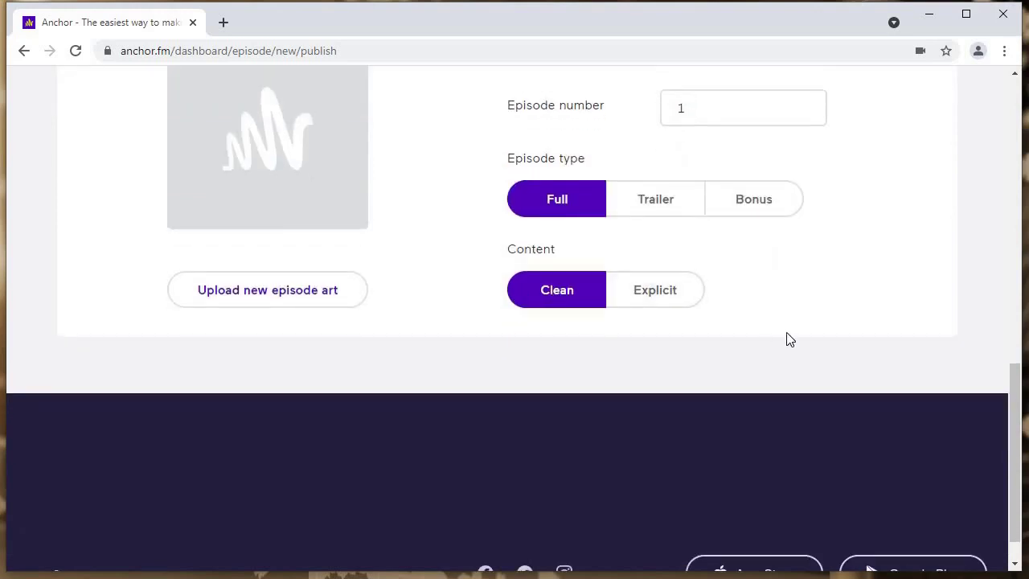
{"action": "scroll", "coordinate": [786, 337], "scroll_direction": "down", "scroll_amount": 1}
{"action": "scroll", "coordinate": [753, 294], "scroll_direction": "up", "scroll_amount": 10}
{"action": "left_click", "coordinate": [864, 198]}
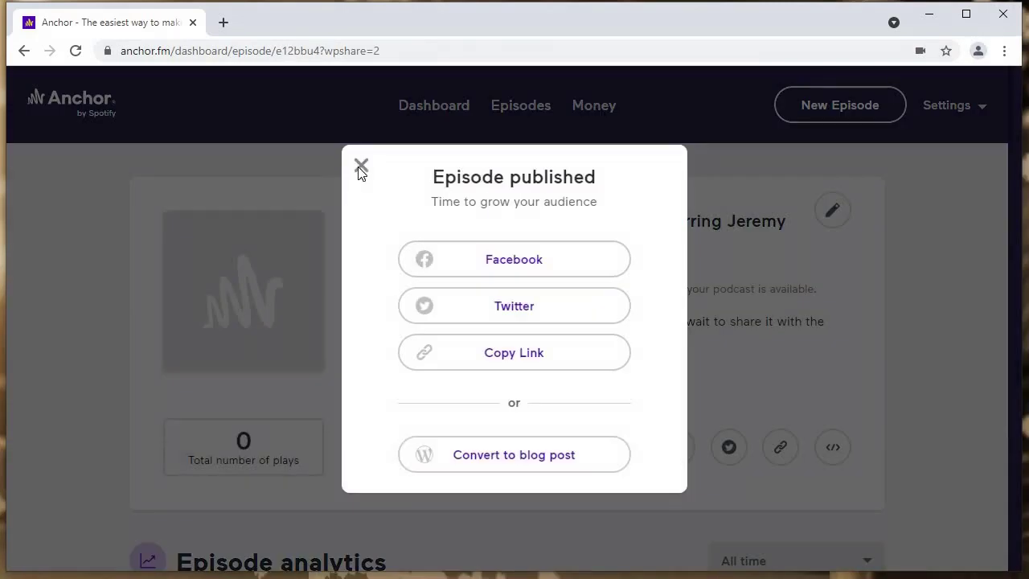
{"action": "left_click", "coordinate": [361, 169]}
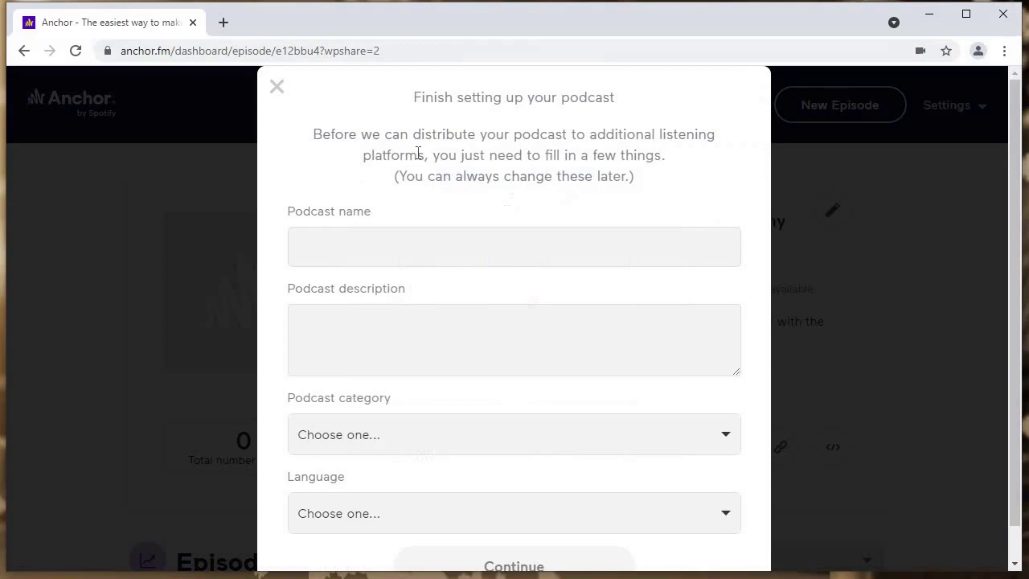
Step: Name the podcast the host's 'Amazing Super Cool Best Extra Special Podcast'
{"action": "left_click", "coordinate": [487, 204]}
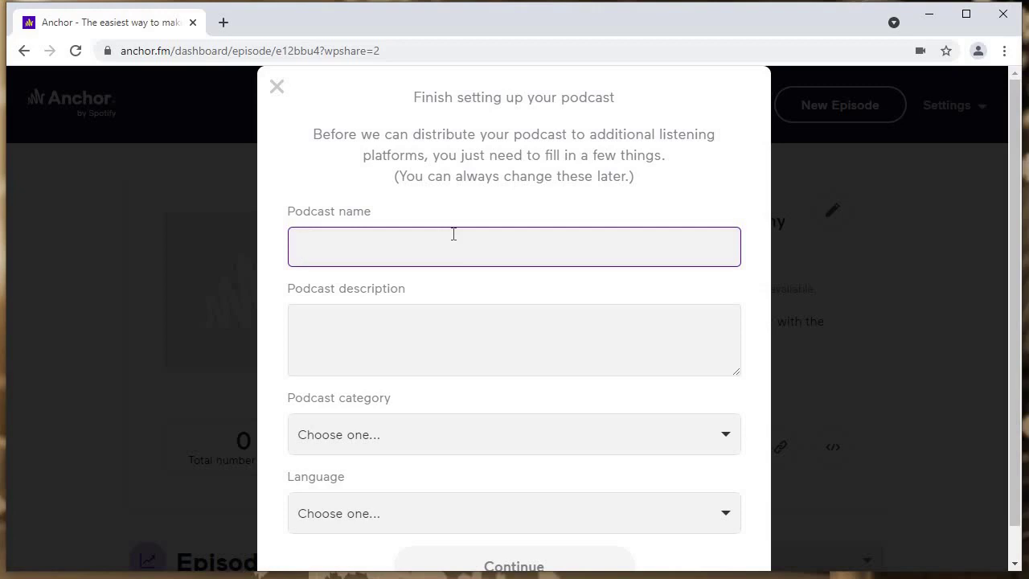
{"action": "type", "text": "Jeremy's Amazing "}
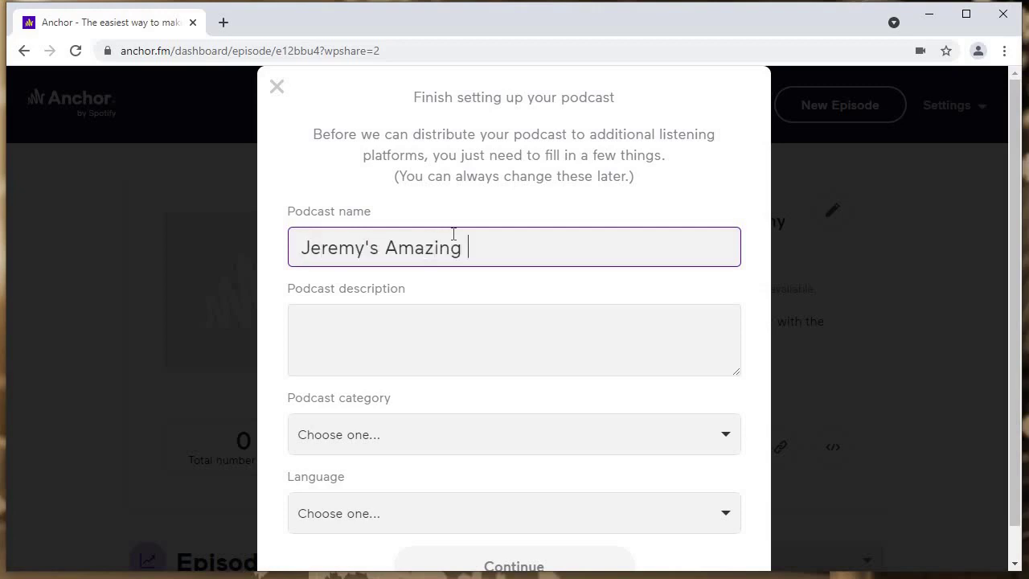
{"action": "type", "text": "Super Cool "}
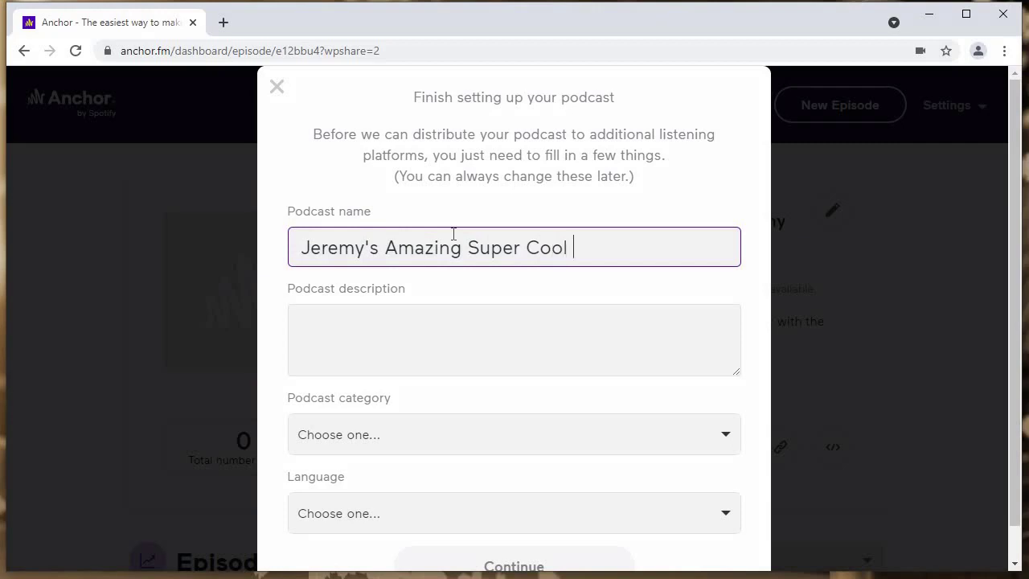
{"action": "type", "text": "Best Extra Special Podcast"}
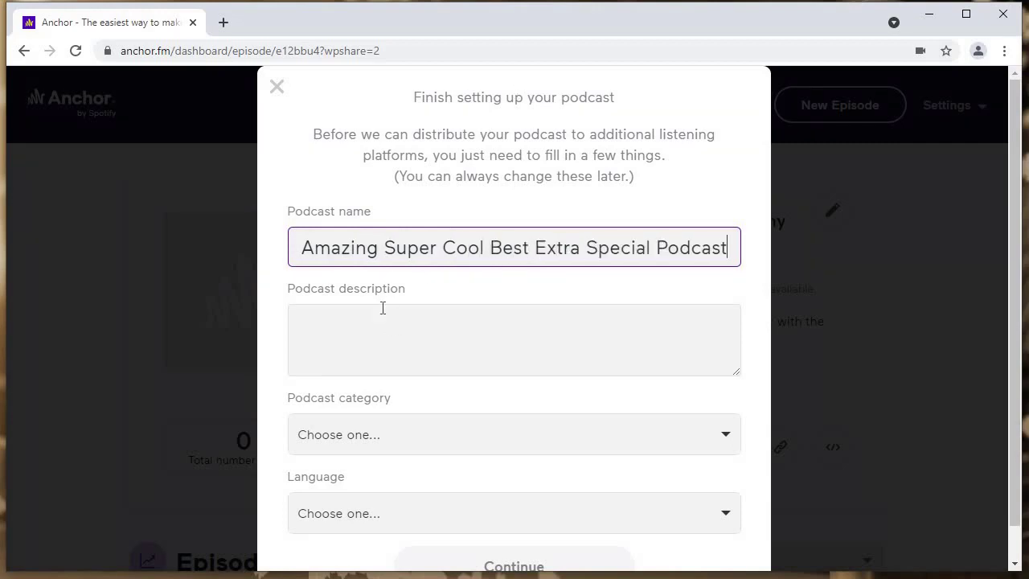
{"action": "key", "text": "Tab"}
{"action": "scroll", "coordinate": [429, 246], "scroll_direction": "down", "scroll_amount": 1}
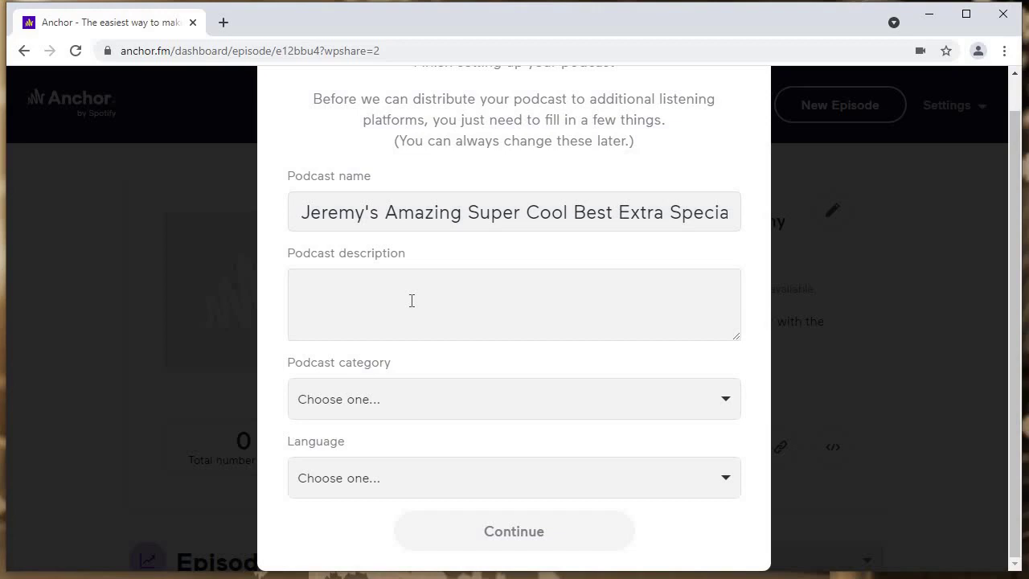
Step: Describe the podcast as 'This is obviously the best podcast you'll ever hear in your entire LIFE.'
{"action": "type", "text": "This is obviously"}
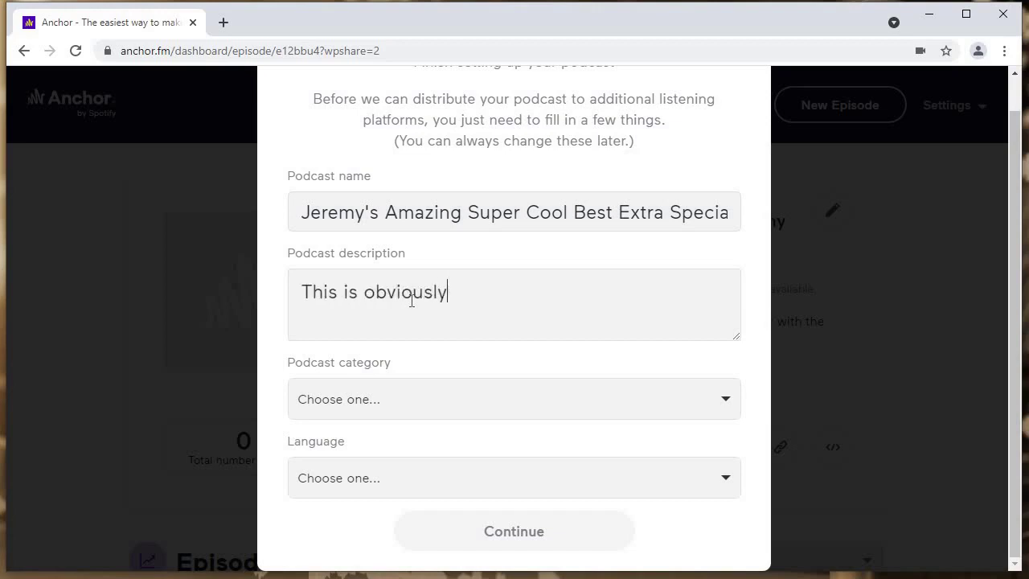
{"action": "type", "text": " the best podcast y"}
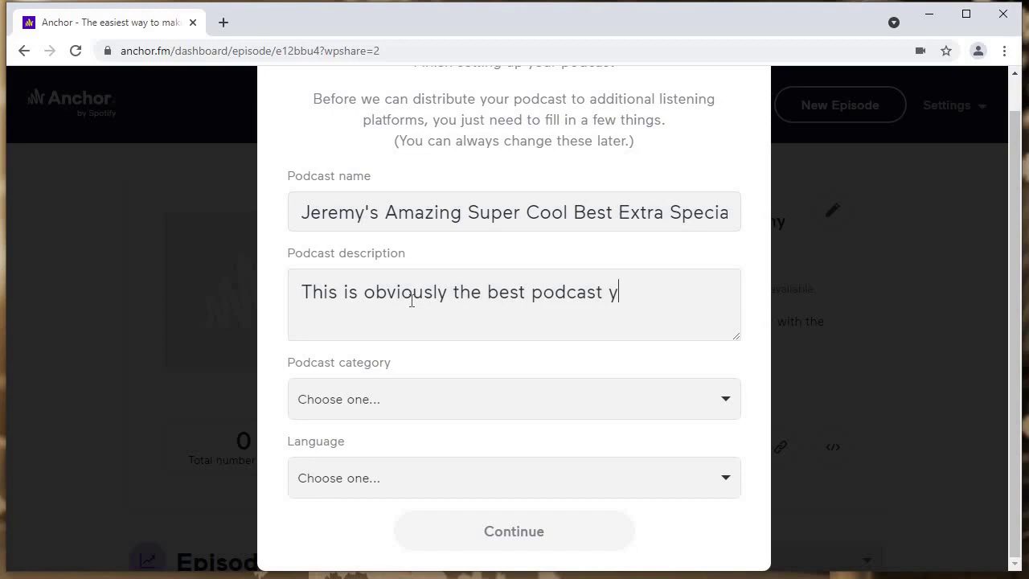
{"action": "type", "text": "ou'll ever hear e"}
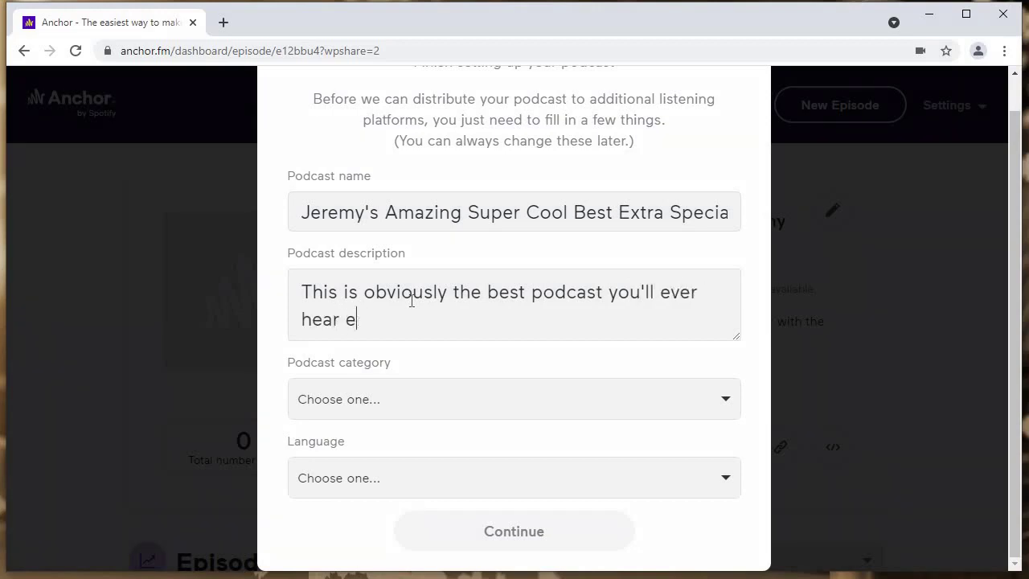
{"action": "key", "text": "BackSpace"}
{"action": "type", "text": "in your entire"}
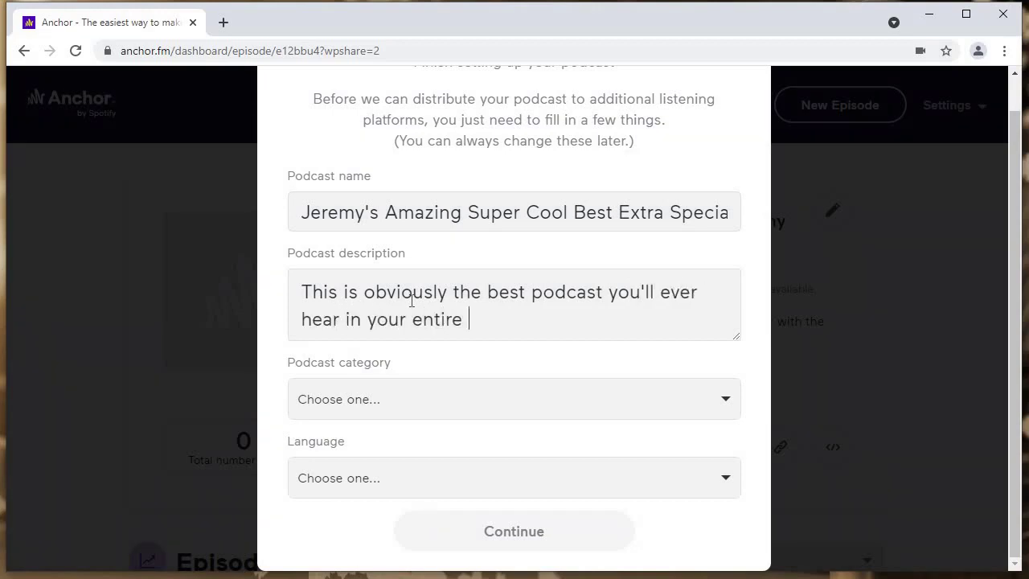
{"action": "type", "text": " LIFE."}
Step: Choose Drama as the category and English as the language, then continue
{"action": "key", "text": "Tab"}
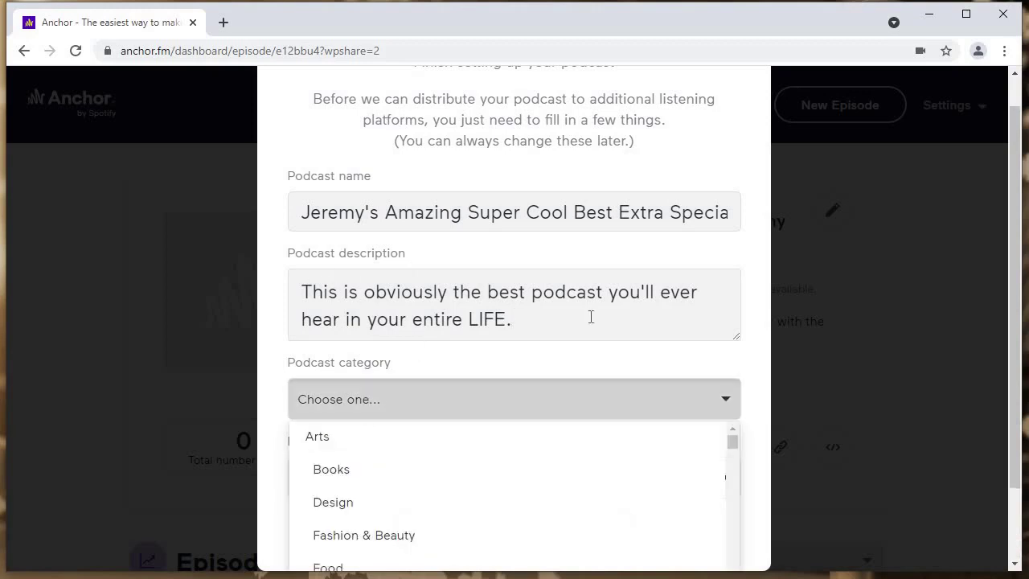
{"action": "scroll", "coordinate": [362, 375], "scroll_direction": "down", "scroll_amount": 1}
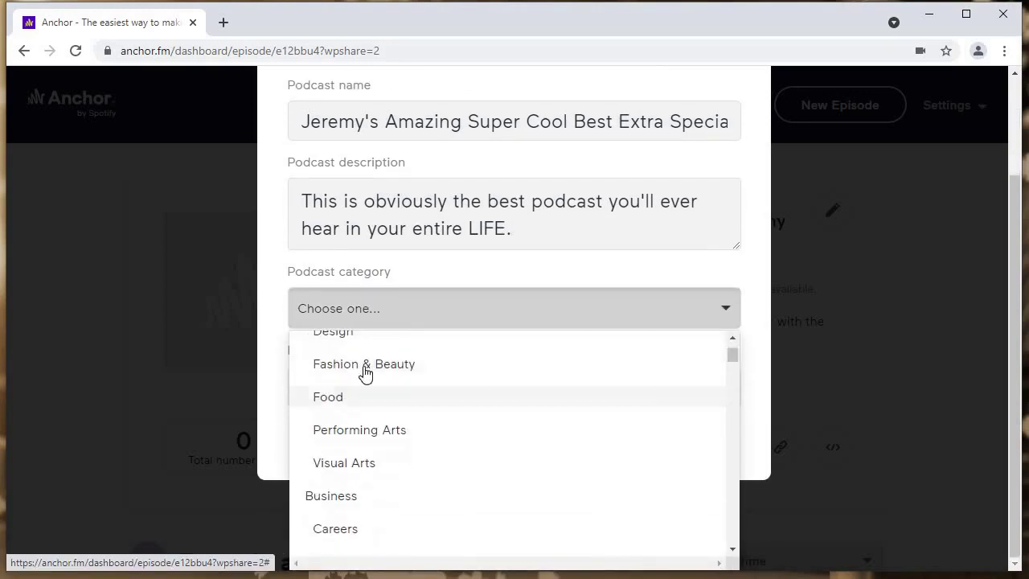
{"action": "scroll", "coordinate": [421, 382], "scroll_direction": "up", "scroll_amount": 1}
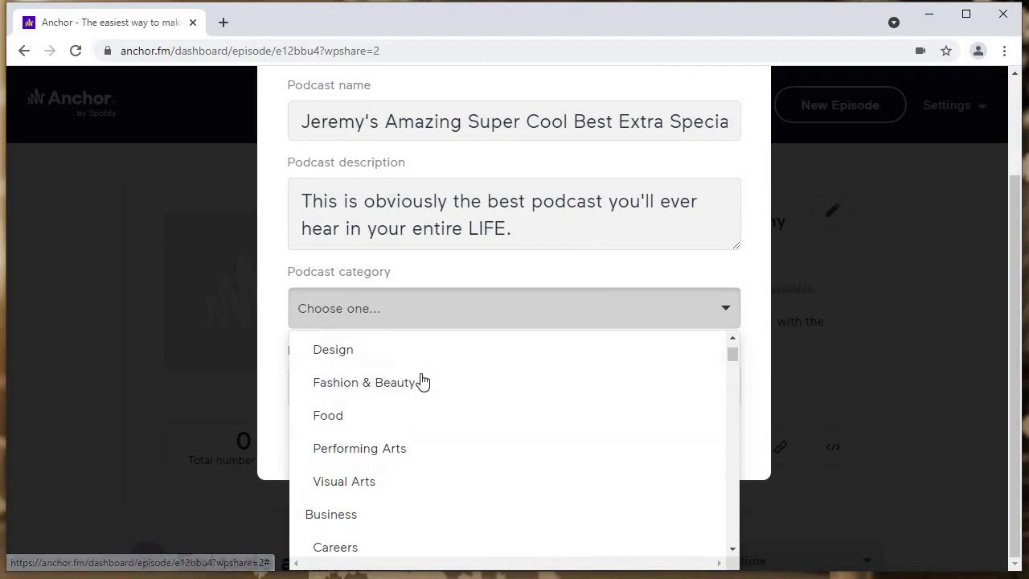
{"action": "scroll", "coordinate": [443, 381], "scroll_direction": "down", "scroll_amount": 3}
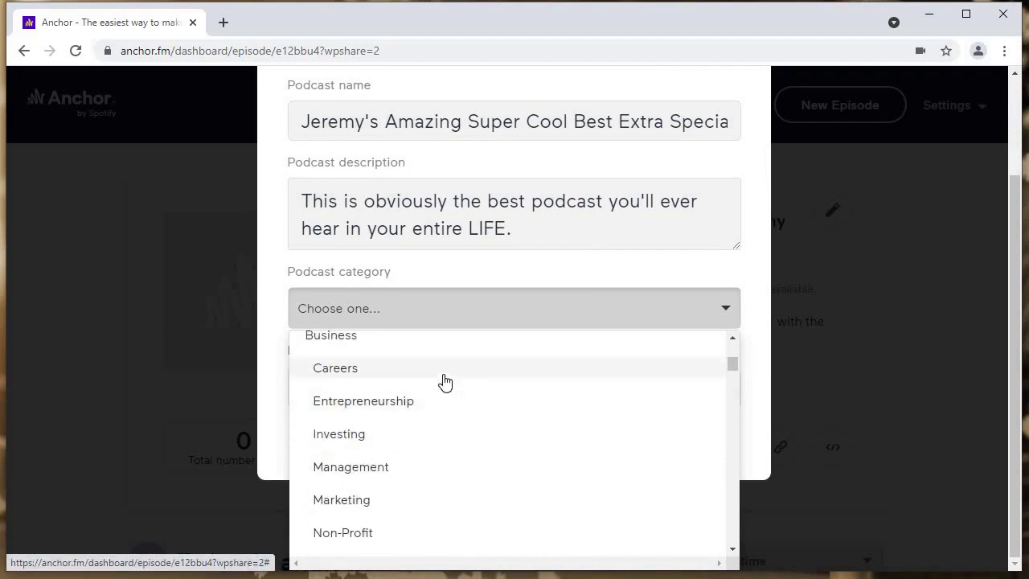
{"action": "scroll", "coordinate": [362, 410], "scroll_direction": "down", "scroll_amount": 3}
{"action": "scroll", "coordinate": [378, 406], "scroll_direction": "down", "scroll_amount": 2}
{"action": "scroll", "coordinate": [406, 374], "scroll_direction": "down", "scroll_amount": 2}
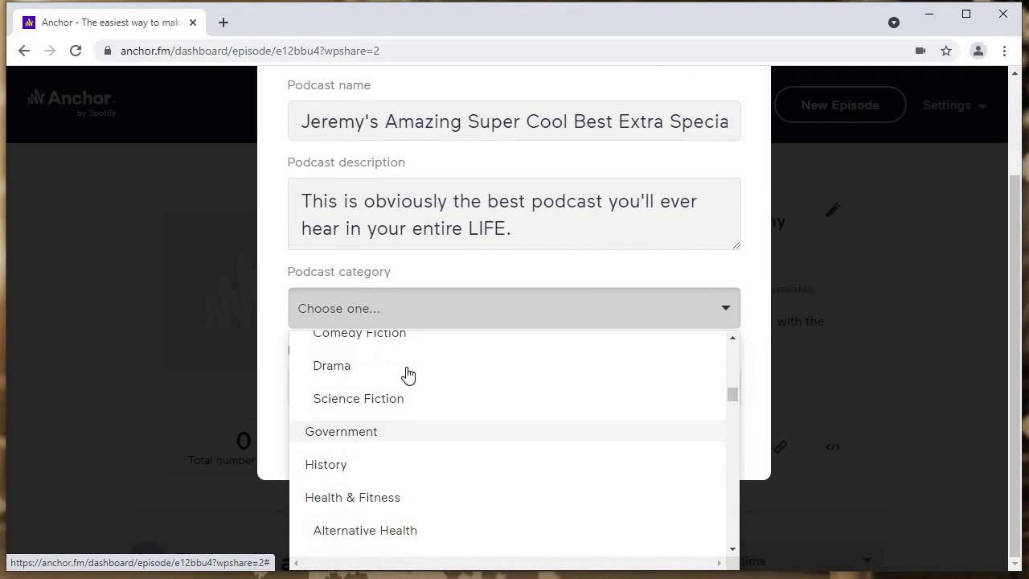
{"action": "scroll", "coordinate": [415, 392], "scroll_direction": "up", "scroll_amount": 1}
{"action": "scroll", "coordinate": [410, 413], "scroll_direction": "down", "scroll_amount": 1}
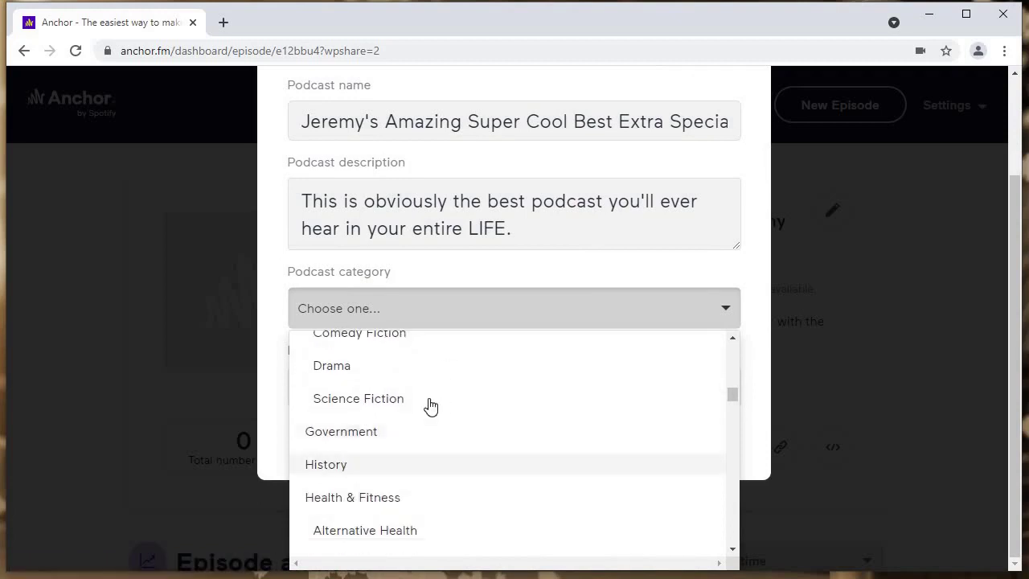
{"action": "left_click", "coordinate": [366, 372]}
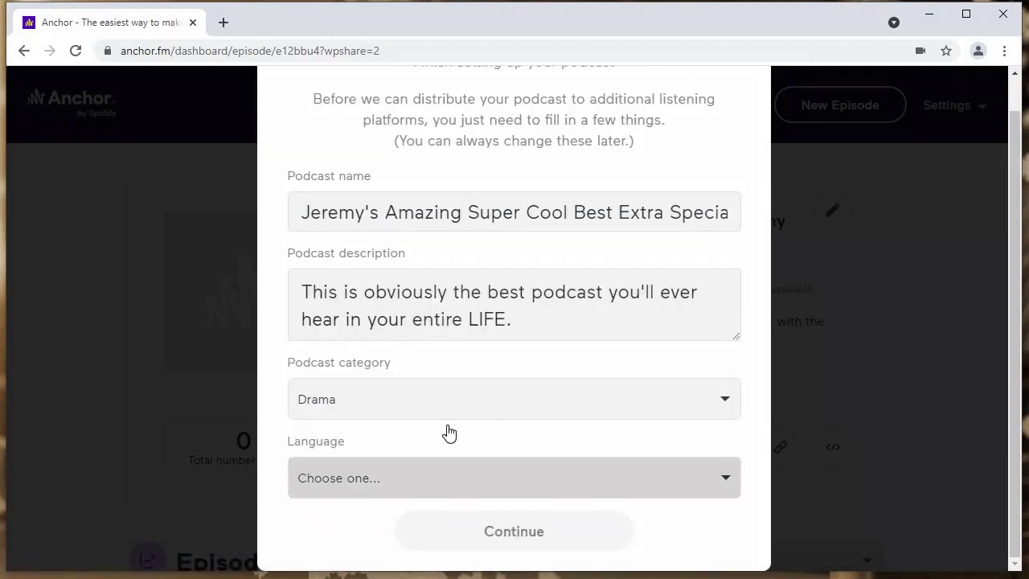
{"action": "left_click", "coordinate": [450, 477]}
{"action": "left_click", "coordinate": [372, 476]}
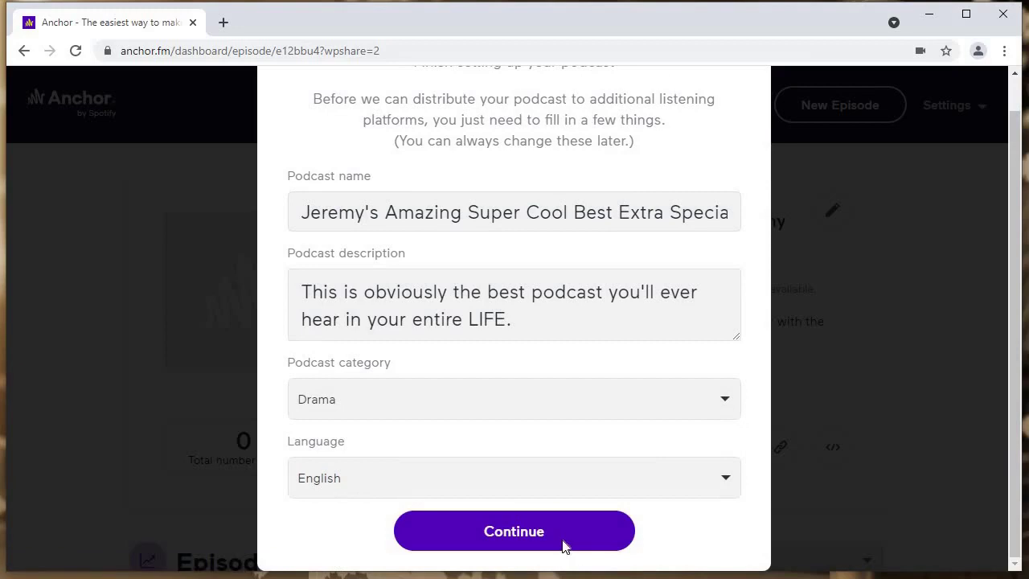
{"action": "left_click", "coordinate": [611, 531]}
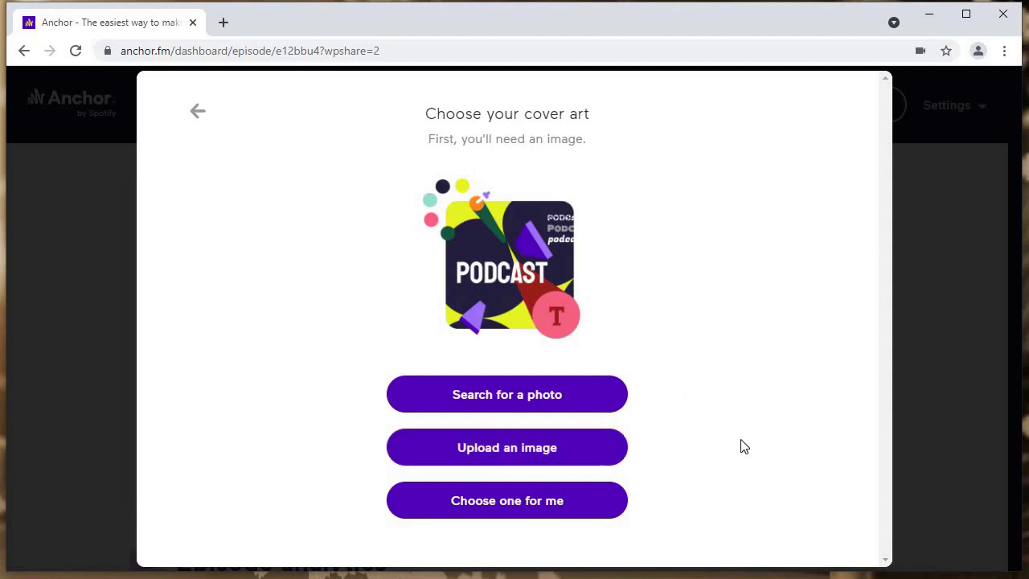
Step: Let Anchor pick a cover photo and zoom in on the red light-trail image
{"action": "left_click", "coordinate": [463, 500]}
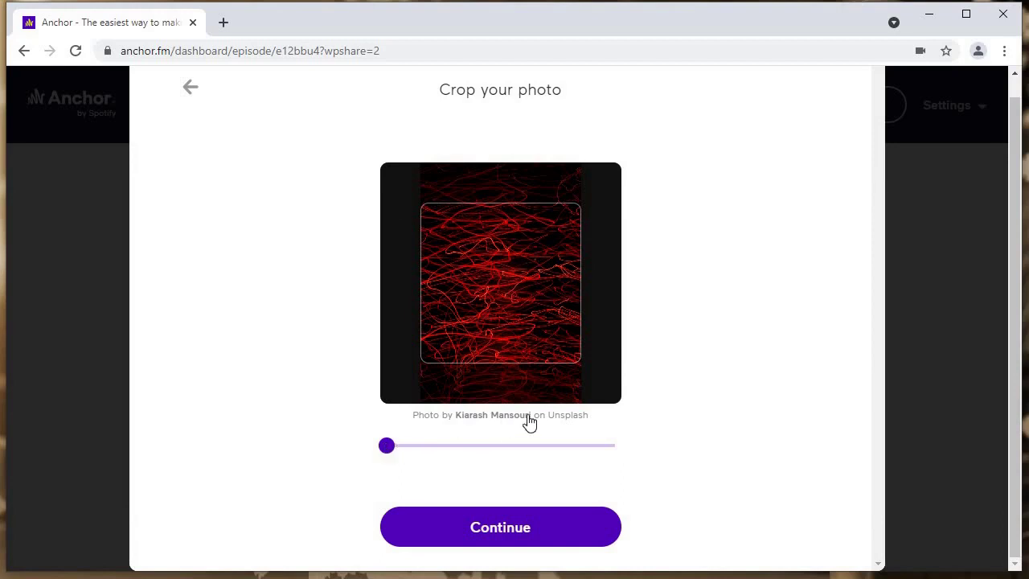
{"action": "left_click_drag", "start_coordinate": [383, 445], "coordinate": [446, 449]}
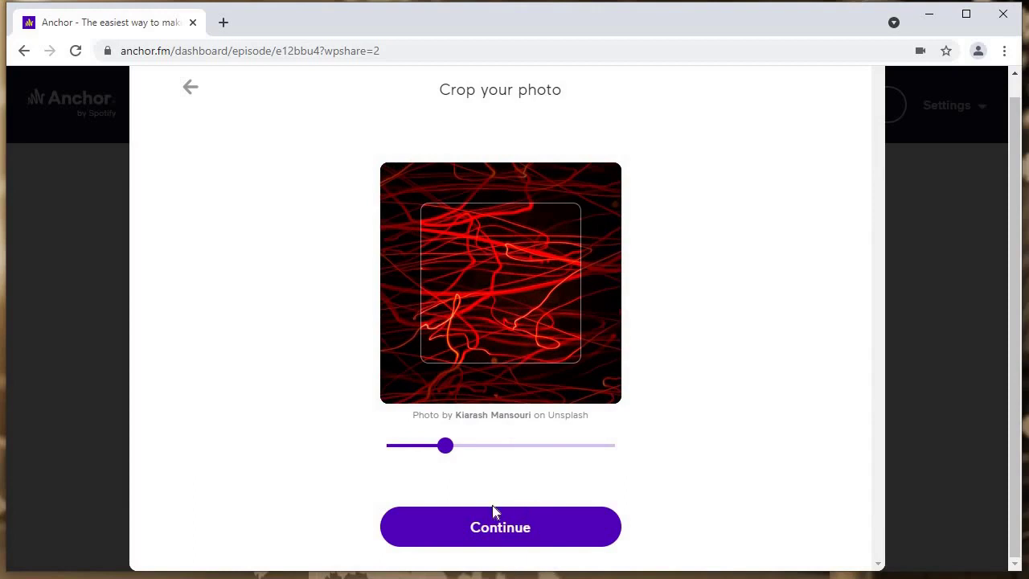
Step: Confirm the crop and save the cover art with white title text and the Anchor logo shown
{"action": "left_click", "coordinate": [469, 526]}
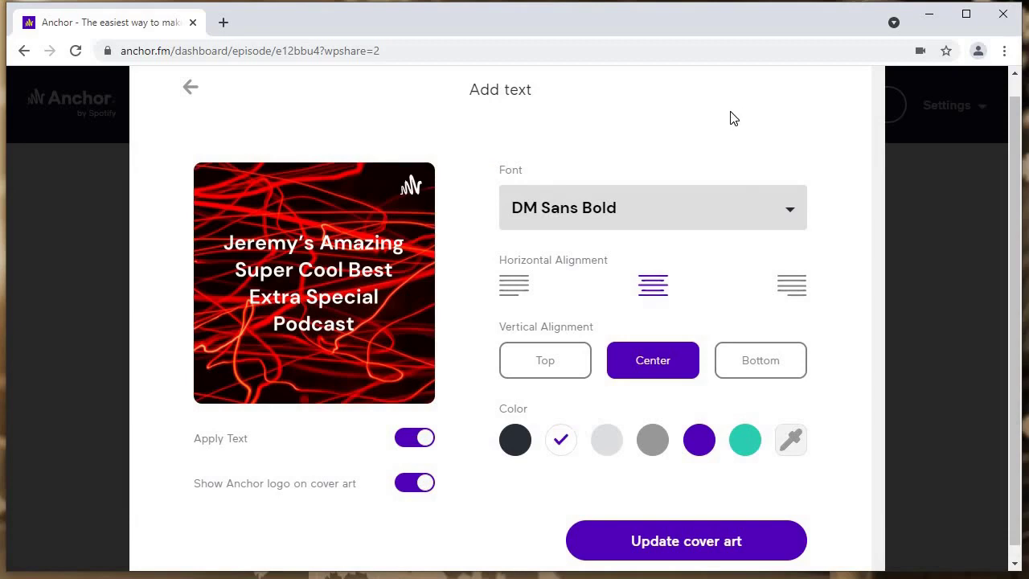
{"action": "scroll", "coordinate": [301, 257], "scroll_direction": "down", "scroll_amount": 1}
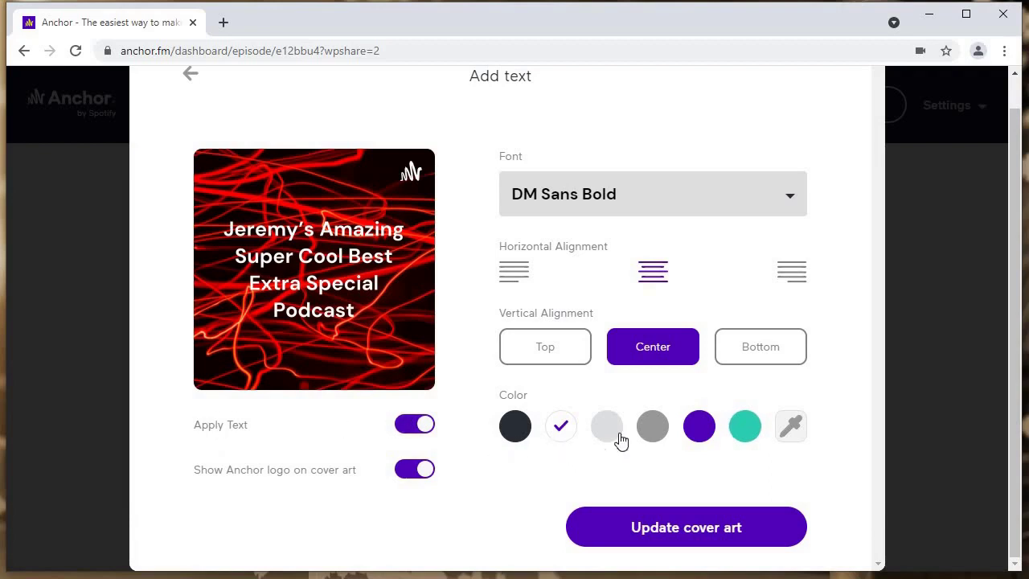
{"action": "left_click", "coordinate": [744, 432]}
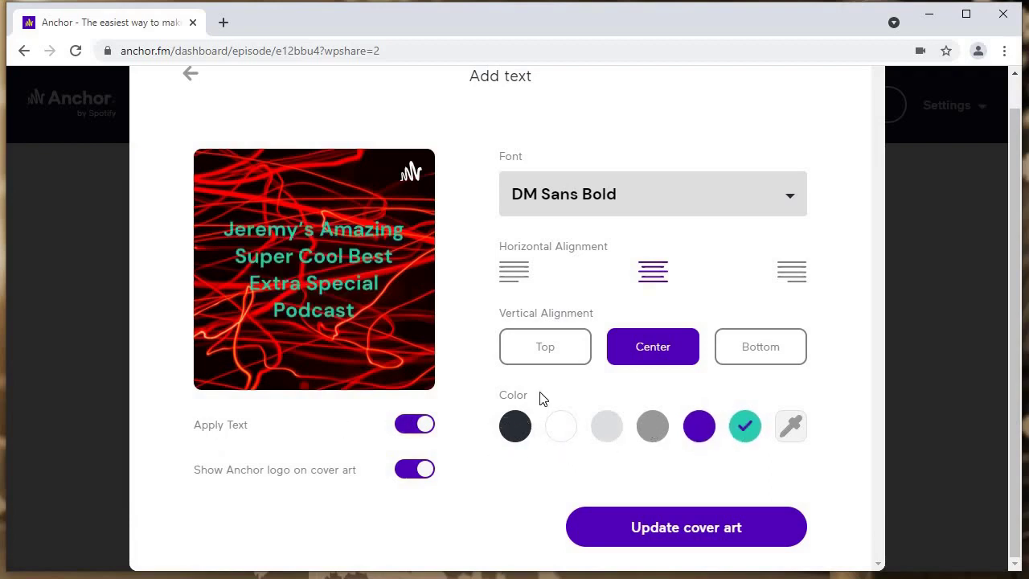
{"action": "left_click", "coordinate": [560, 426]}
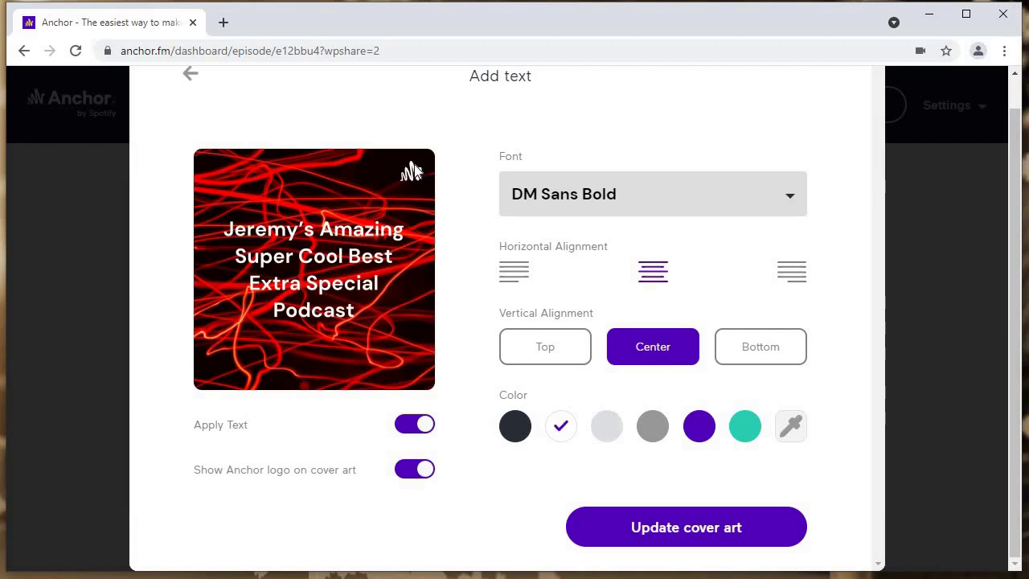
{"action": "left_click", "coordinate": [410, 469]}
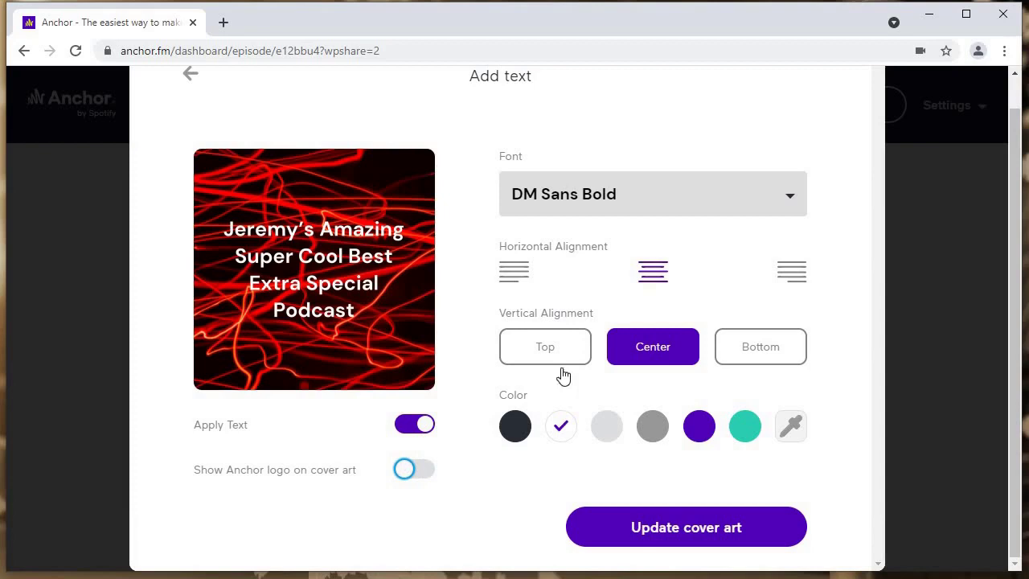
{"action": "key", "text": "space"}
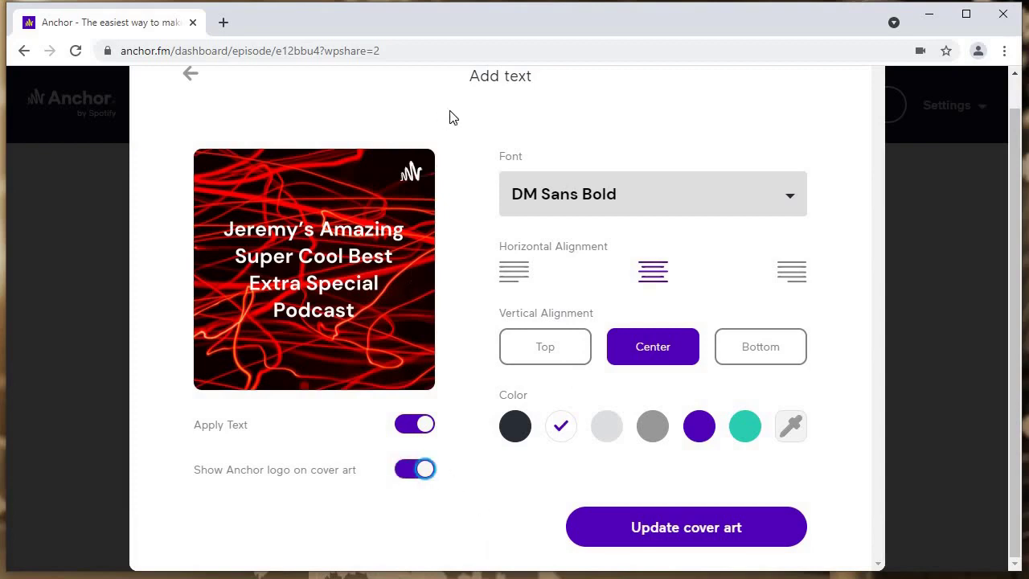
{"action": "left_click", "coordinate": [452, 117]}
{"action": "left_click", "coordinate": [655, 529]}
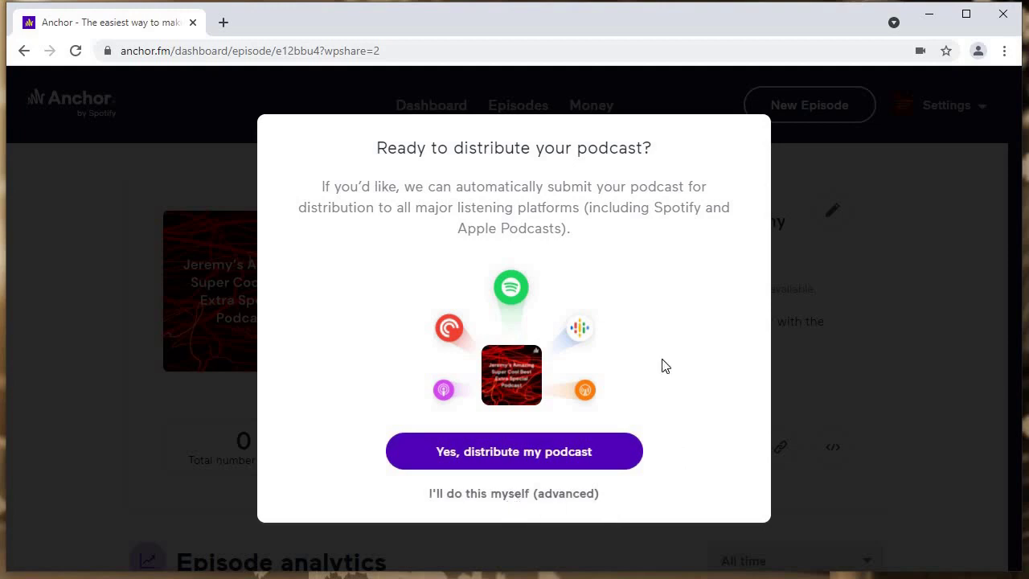
Step: Dismiss the automatic distribution offer once the cover art has saved
{"action": "key", "text": "Escape"}
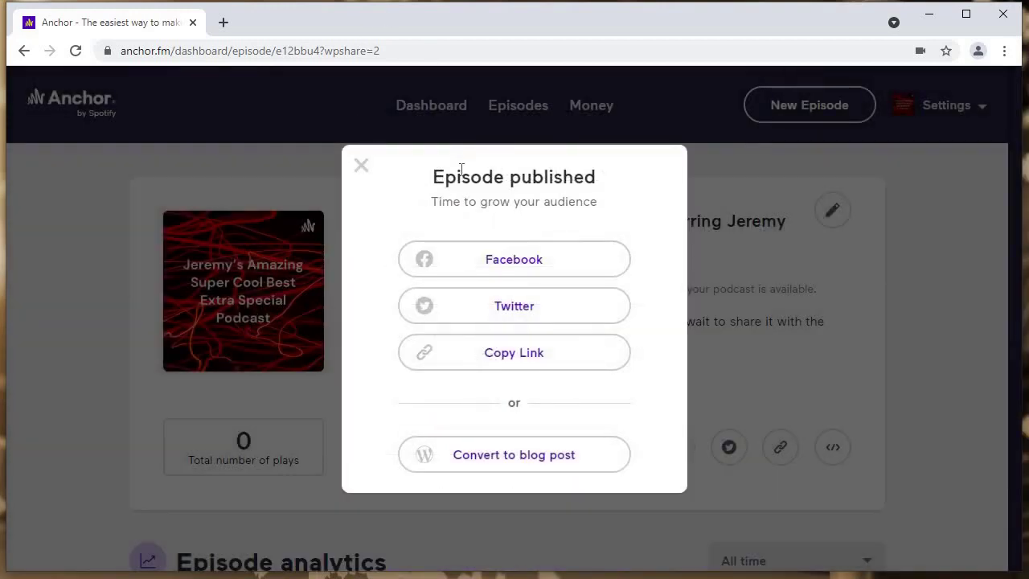
Step: Close the sharing prompt, review the episode page, and copy the episode's public link
{"action": "left_click", "coordinate": [361, 166]}
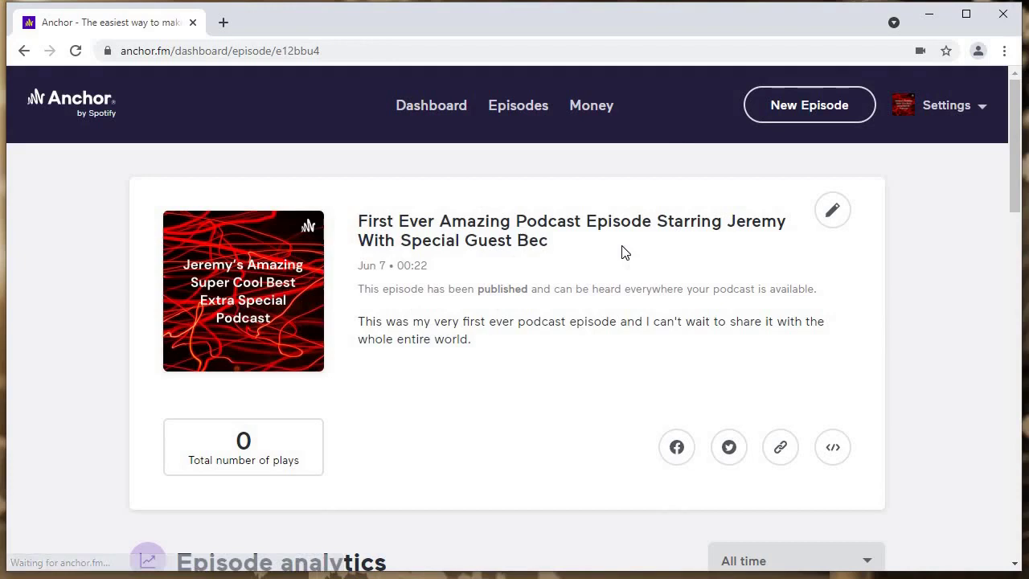
{"action": "scroll", "coordinate": [593, 255], "scroll_direction": "down", "scroll_amount": 2}
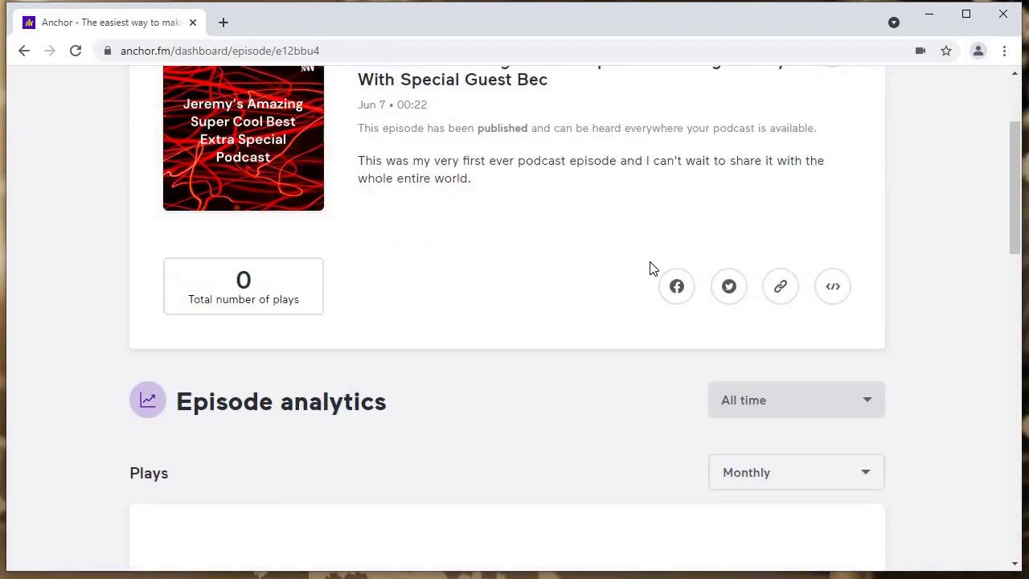
{"action": "scroll", "coordinate": [708, 291], "scroll_direction": "up", "scroll_amount": 2}
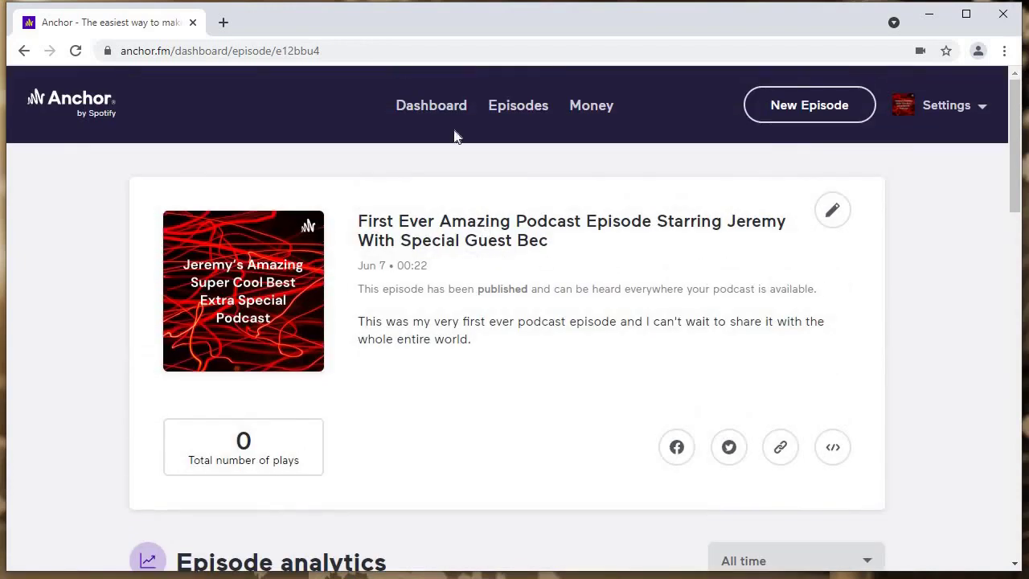
{"action": "scroll", "coordinate": [449, 146], "scroll_direction": "down", "scroll_amount": 1}
{"action": "scroll", "coordinate": [499, 164], "scroll_direction": "up", "scroll_amount": 1}
{"action": "scroll", "coordinate": [479, 305], "scroll_direction": "down", "scroll_amount": 1}
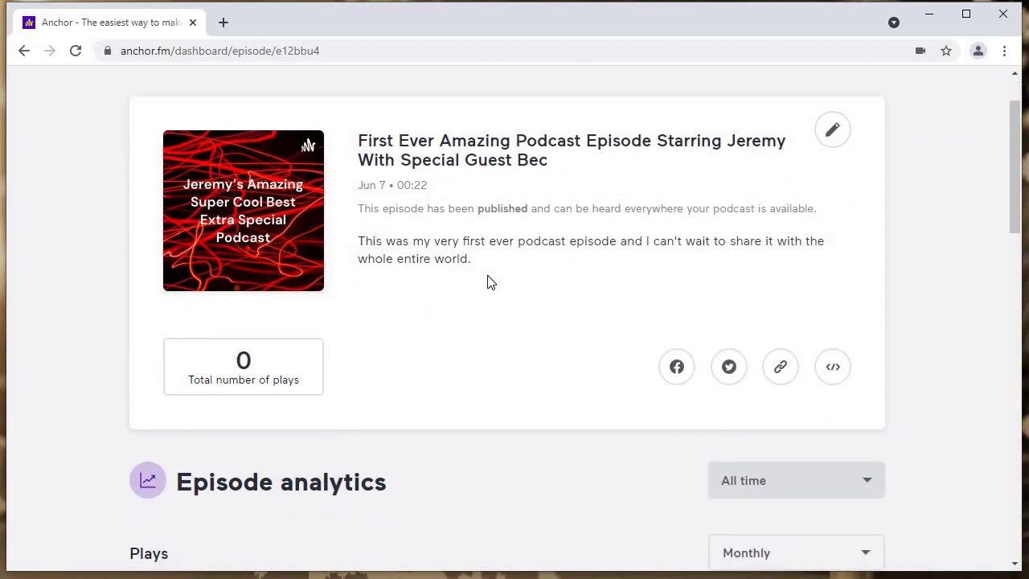
{"action": "scroll", "coordinate": [271, 193], "scroll_direction": "up", "scroll_amount": 1}
{"action": "scroll", "coordinate": [475, 215], "scroll_direction": "down", "scroll_amount": 5}
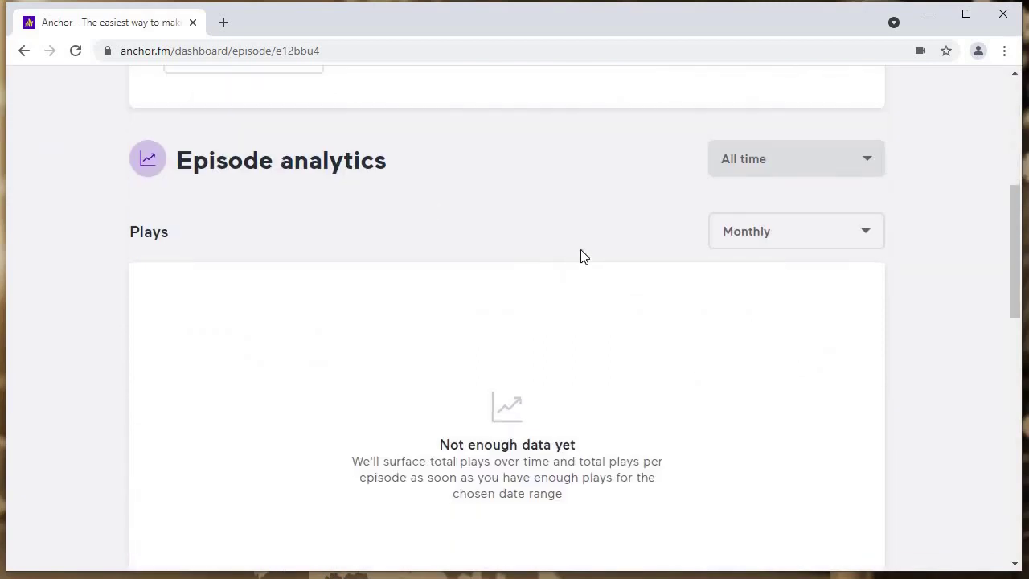
{"action": "scroll", "coordinate": [384, 220], "scroll_direction": "down", "scroll_amount": 5}
{"action": "scroll", "coordinate": [583, 168], "scroll_direction": "down", "scroll_amount": 4}
{"action": "scroll", "coordinate": [406, 217], "scroll_direction": "up", "scroll_amount": 2}
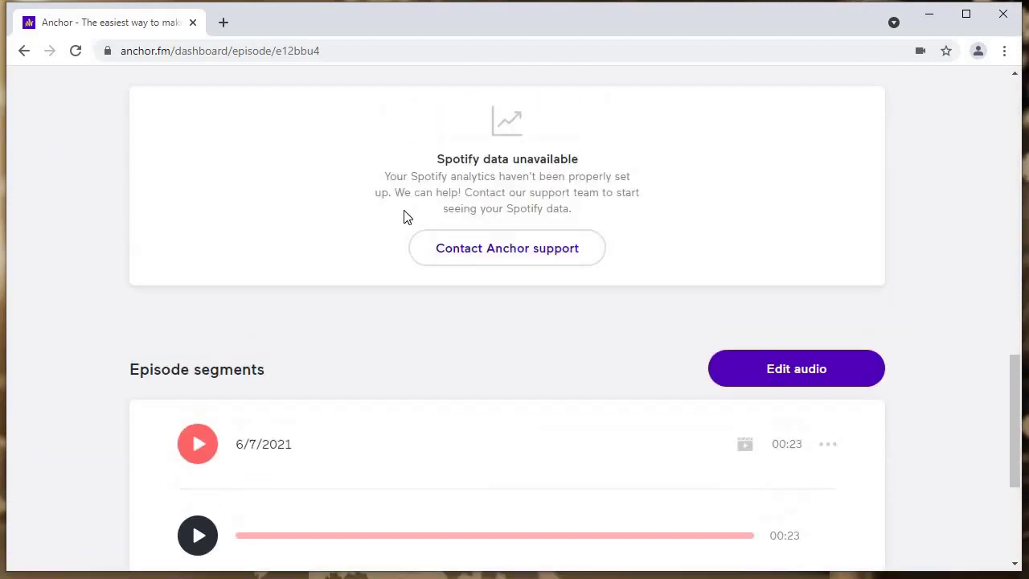
{"action": "scroll", "coordinate": [584, 285], "scroll_direction": "up", "scroll_amount": 8}
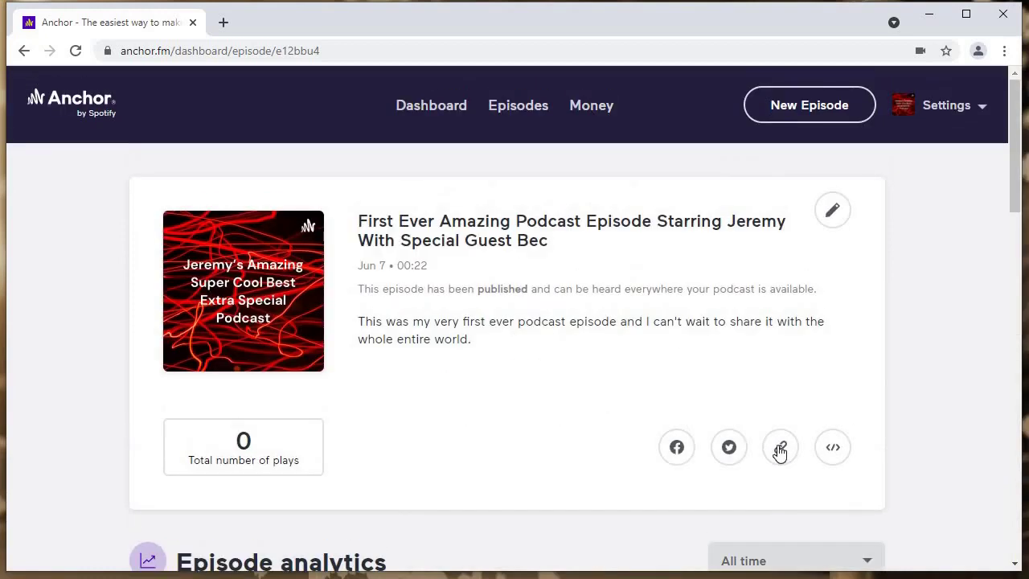
{"action": "left_click", "coordinate": [779, 449]}
Step: Paste the copied episode link into the address bar and browse the public episode page
{"action": "left_click", "coordinate": [291, 48]}
{"action": "type", "text": "https://anchor.fm/jeremy671/episodes/First-Ever-Amazing-Podcast-Episode-Starring-Jeremy-With-Special-Guest-Bec-e12bbu4"}
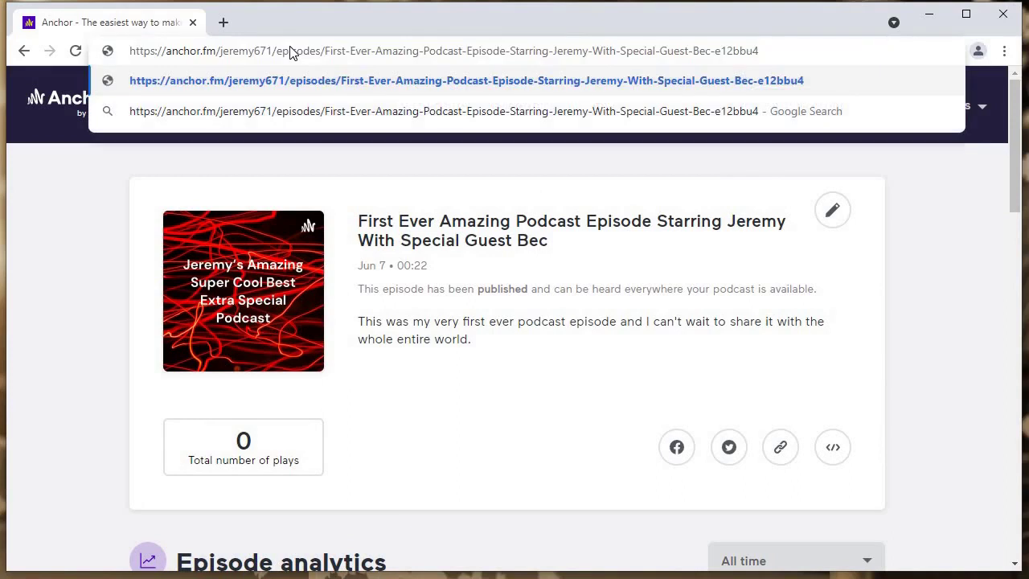
{"action": "key", "text": "Return"}
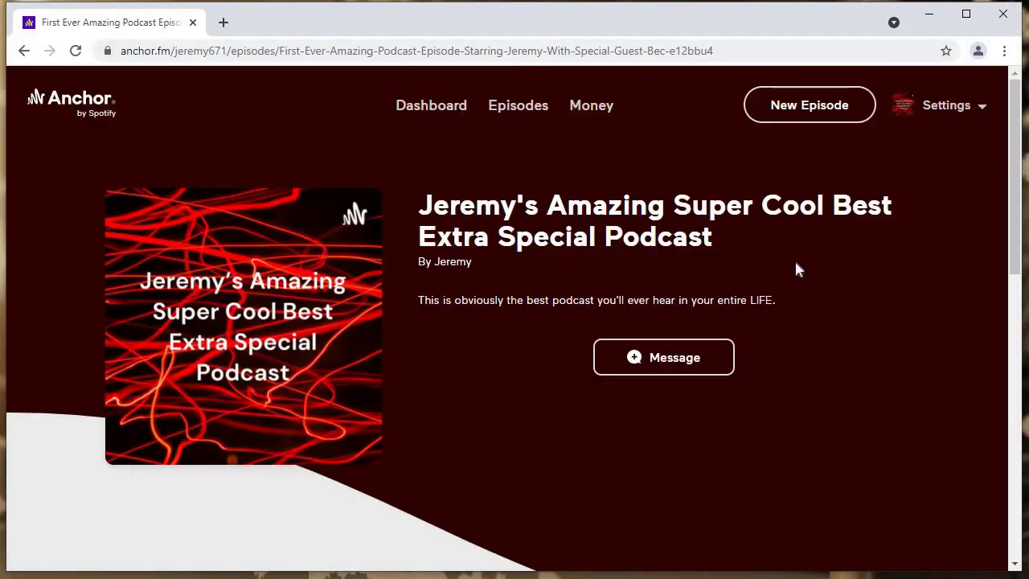
{"action": "scroll", "coordinate": [821, 246], "scroll_direction": "down", "scroll_amount": 4}
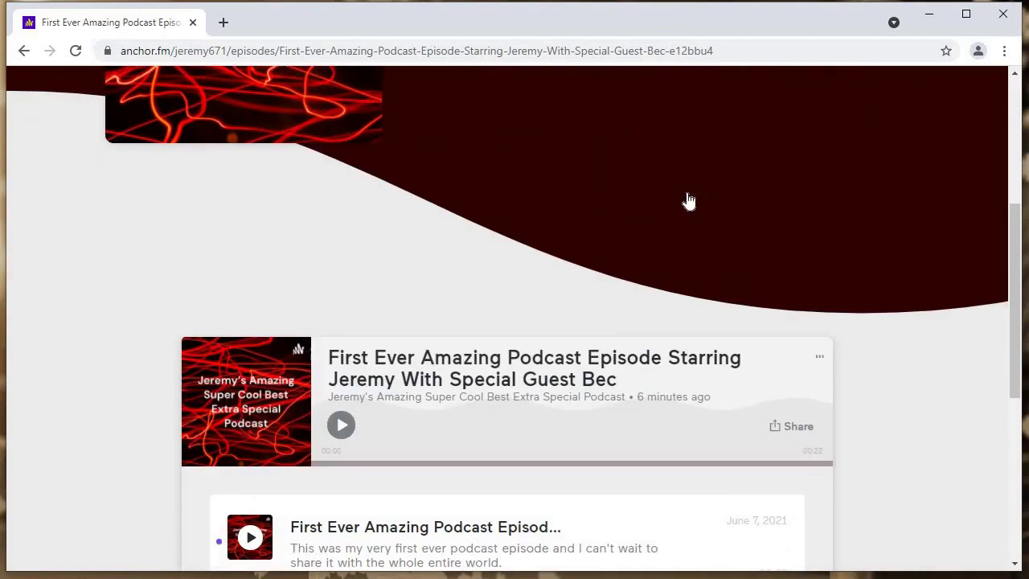
{"action": "scroll", "coordinate": [324, 327], "scroll_direction": "down", "scroll_amount": 5}
{"action": "scroll", "coordinate": [155, 212], "scroll_direction": "up", "scroll_amount": 4}
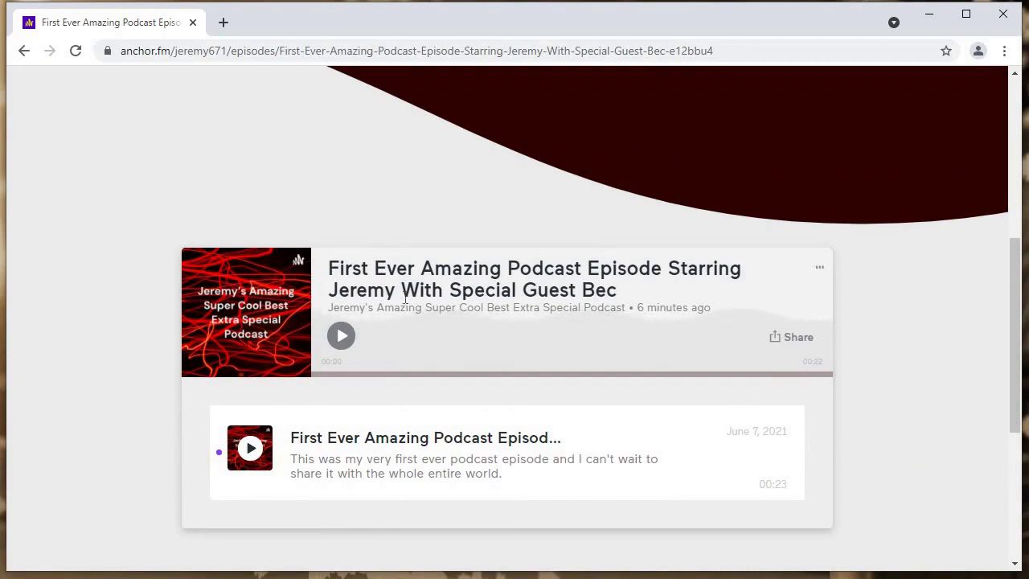
{"action": "scroll", "coordinate": [438, 384], "scroll_direction": "down", "scroll_amount": 1}
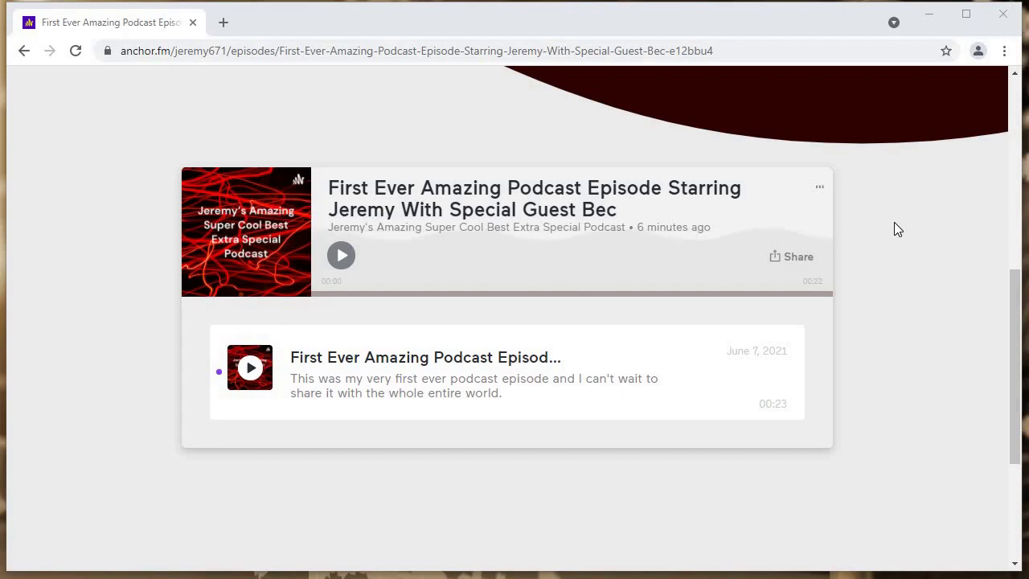
Step: Open audacityteam.org in a new browser tab
{"action": "key", "text": "ctrl+t"}
{"action": "left_click", "coordinate": [244, 48]}
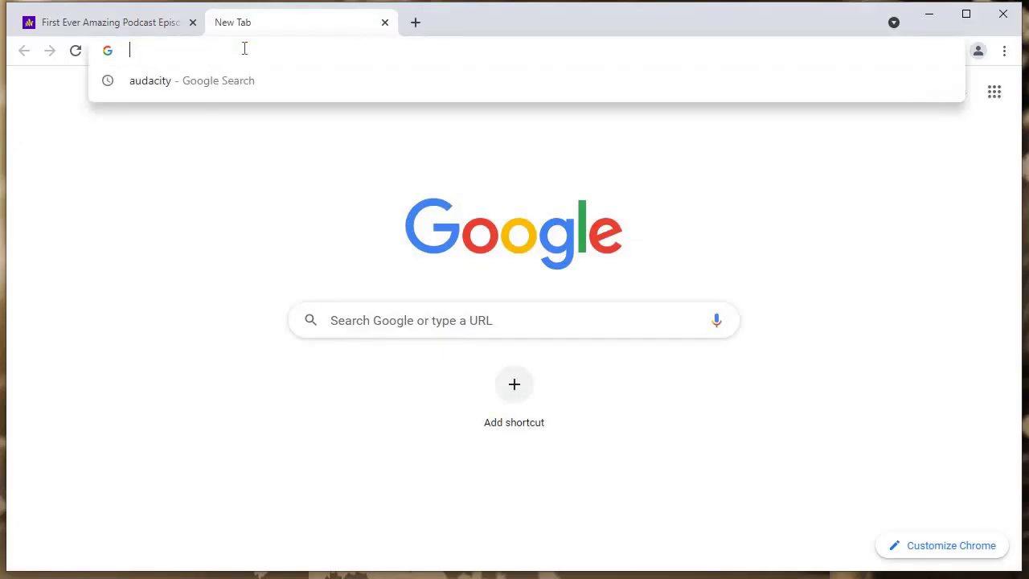
{"action": "type", "text": "audacityteam.org"}
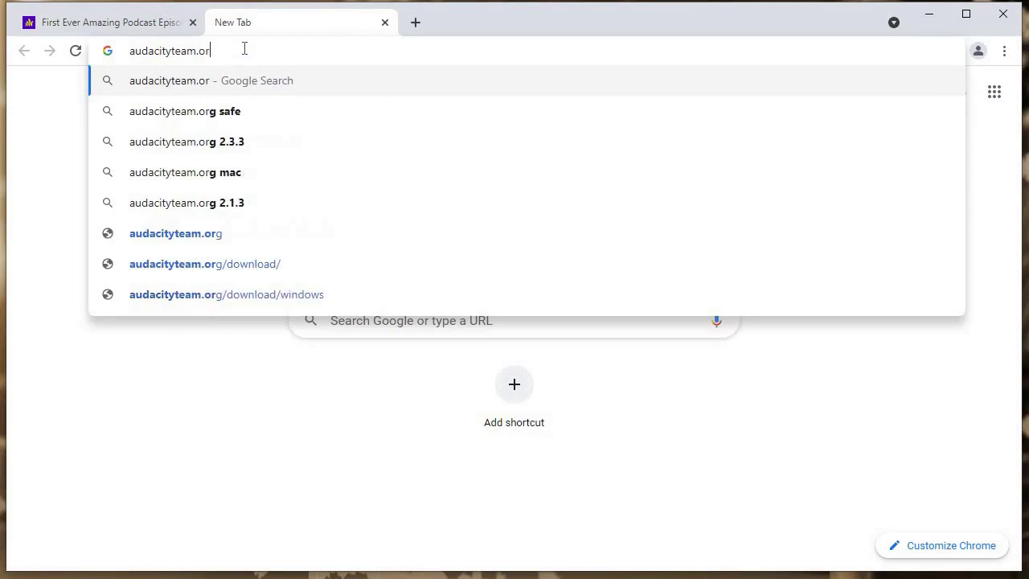
{"action": "key", "text": "Return"}
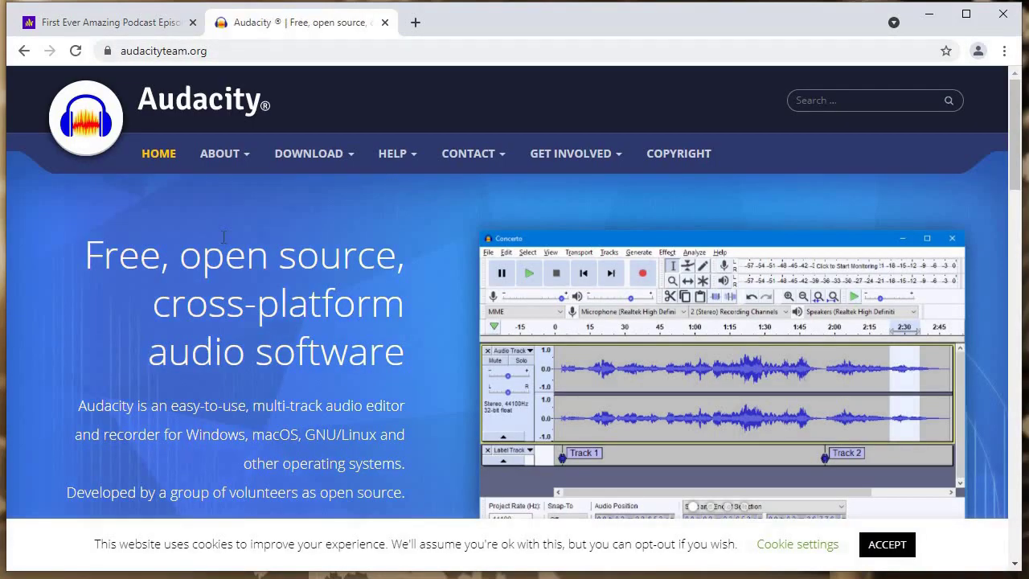
Step: Scroll down the Audacity homepage to the Download Audacity 3.0.2 option
{"action": "scroll", "coordinate": [236, 342], "scroll_direction": "down", "scroll_amount": 3}
{"action": "scroll", "coordinate": [235, 342], "scroll_direction": "down", "scroll_amount": 1}
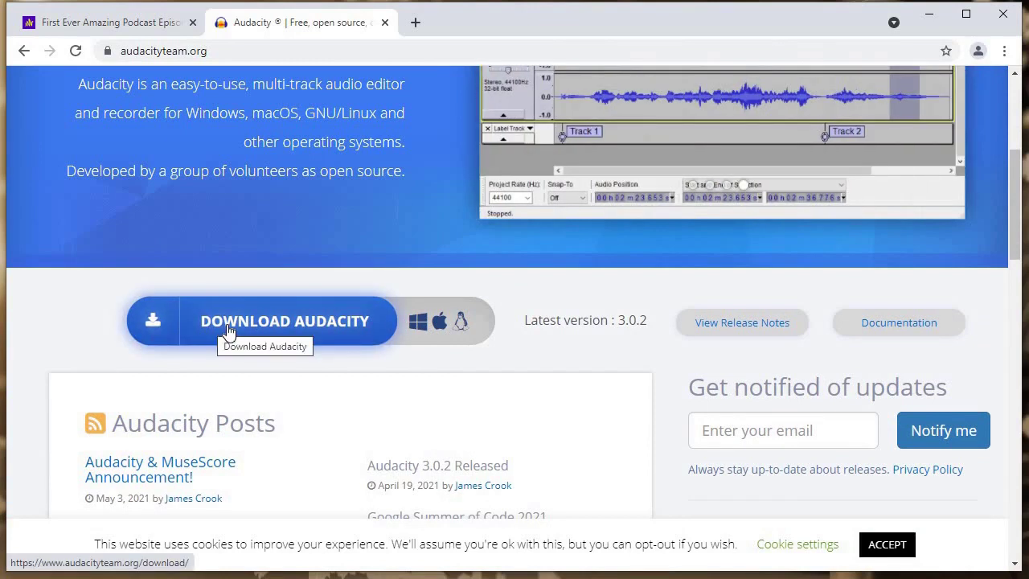
Step: Start the Audacity 3.0.2 download for Windows
{"action": "left_click", "coordinate": [228, 326]}
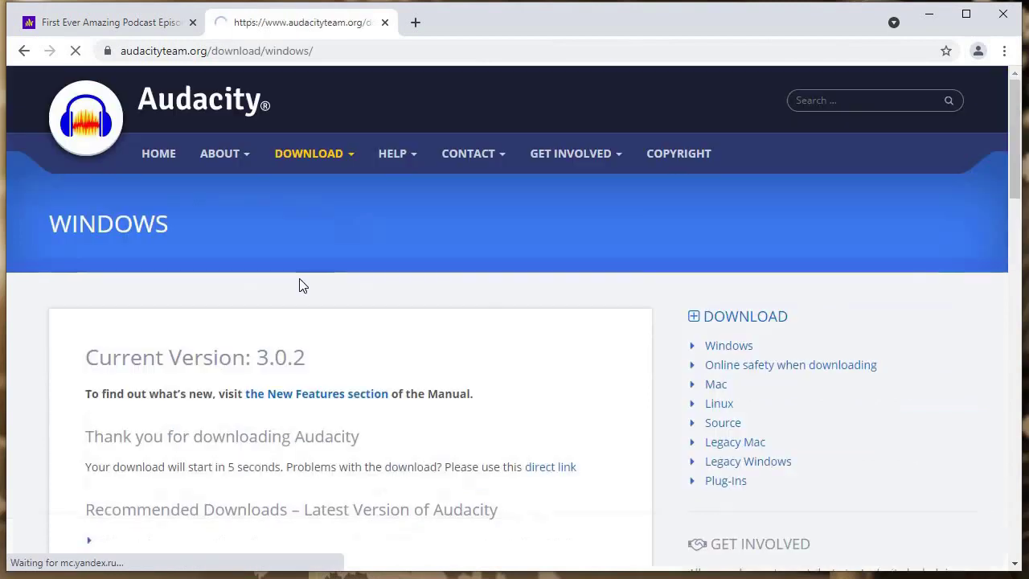
{"action": "scroll", "coordinate": [212, 305], "scroll_direction": "down", "scroll_amount": 1}
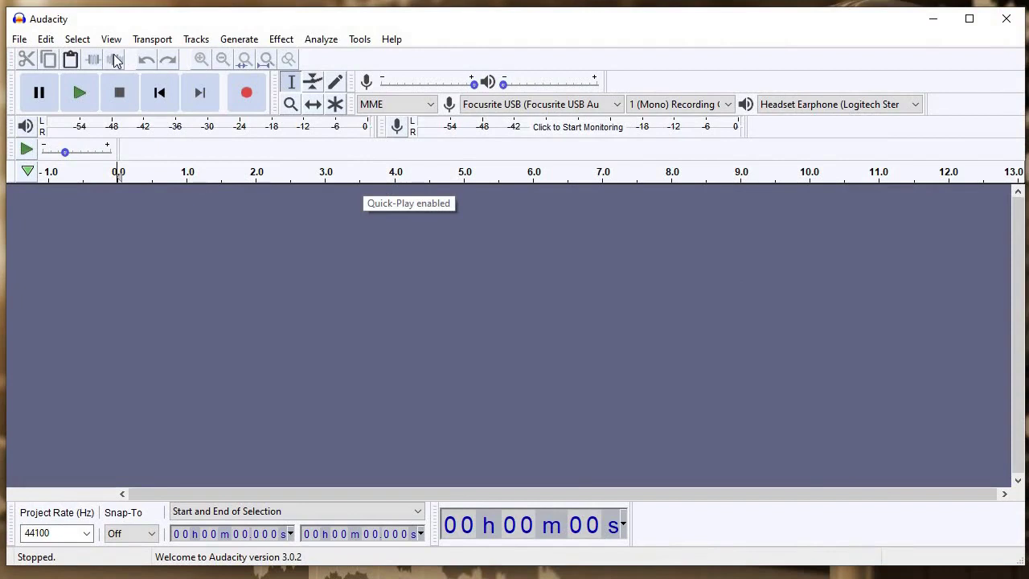
Step: Save the empty project to the Desktop as 'Podcast Episode 2'
{"action": "left_click", "coordinate": [20, 39]}
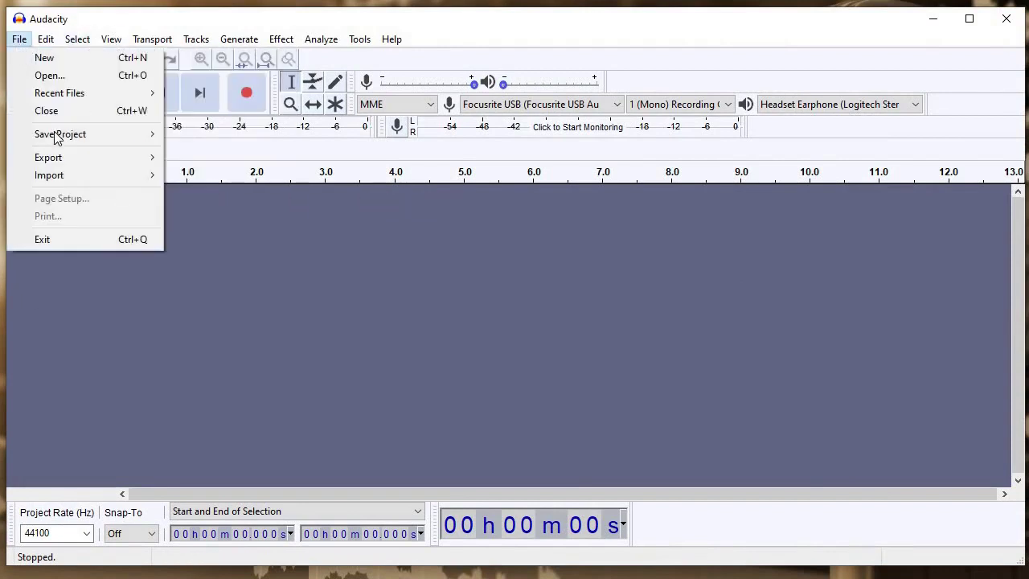
{"action": "mouse_move", "coordinate": [65, 139]}
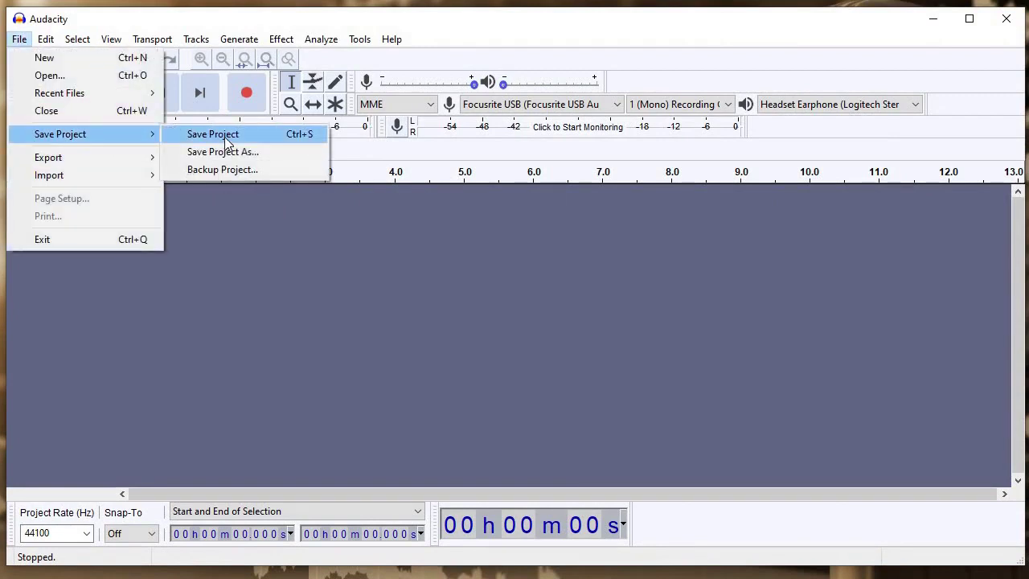
{"action": "key", "text": "Return"}
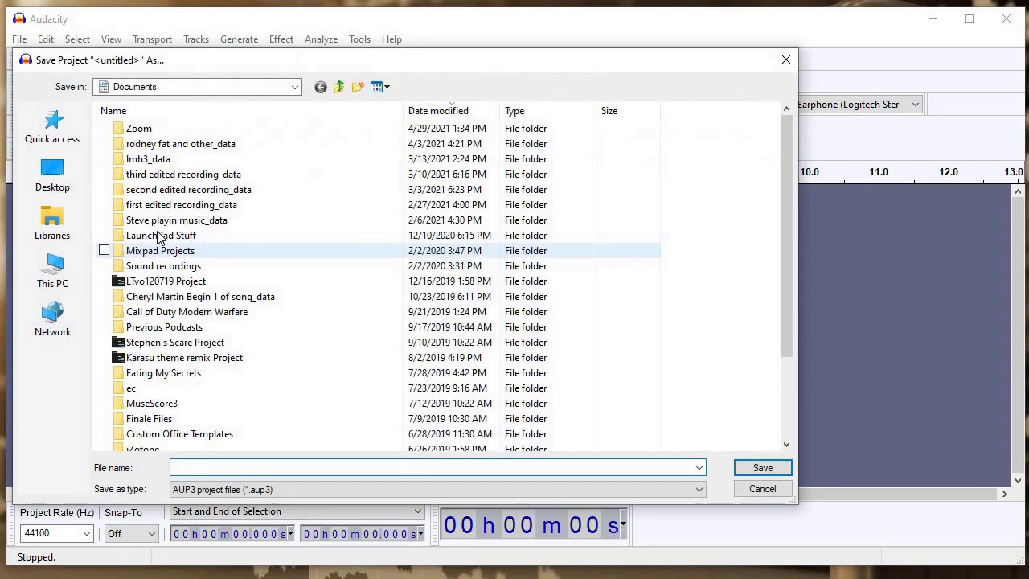
{"action": "left_click", "coordinate": [55, 171]}
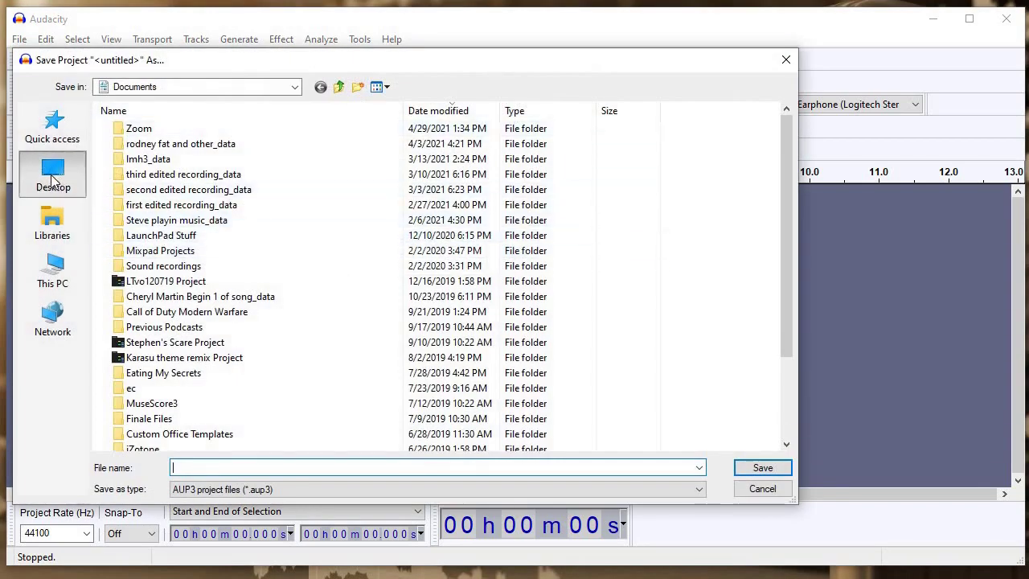
{"action": "left_click", "coordinate": [255, 464]}
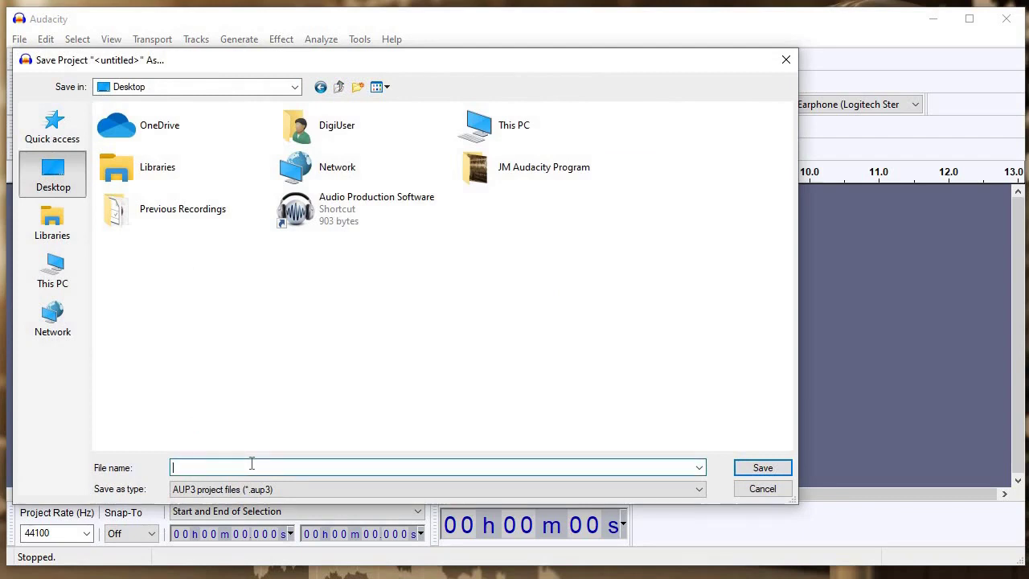
{"action": "type", "text": "Podcast Epi"}
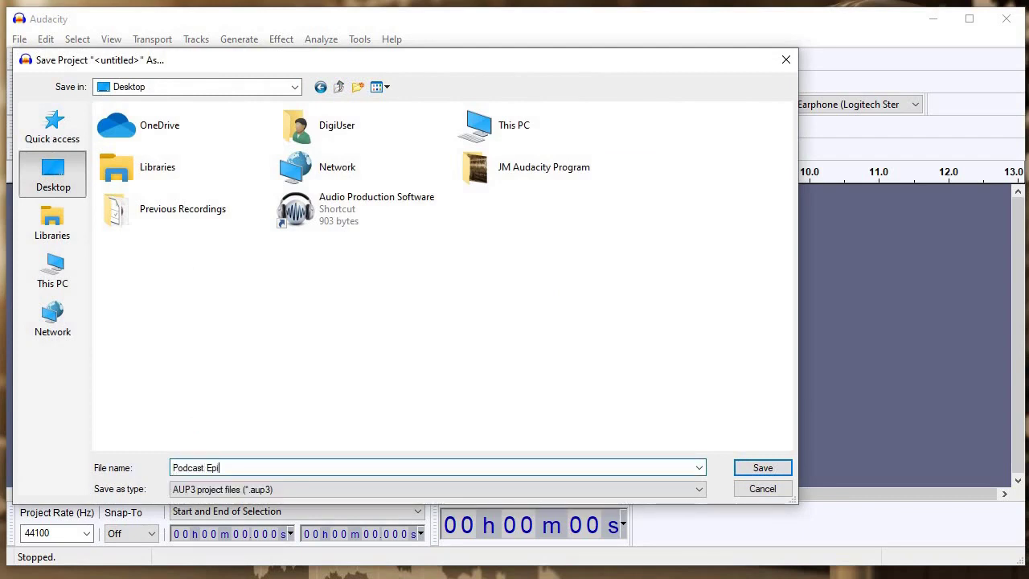
{"action": "type", "text": "sode 2"}
{"action": "left_click", "coordinate": [756, 467]}
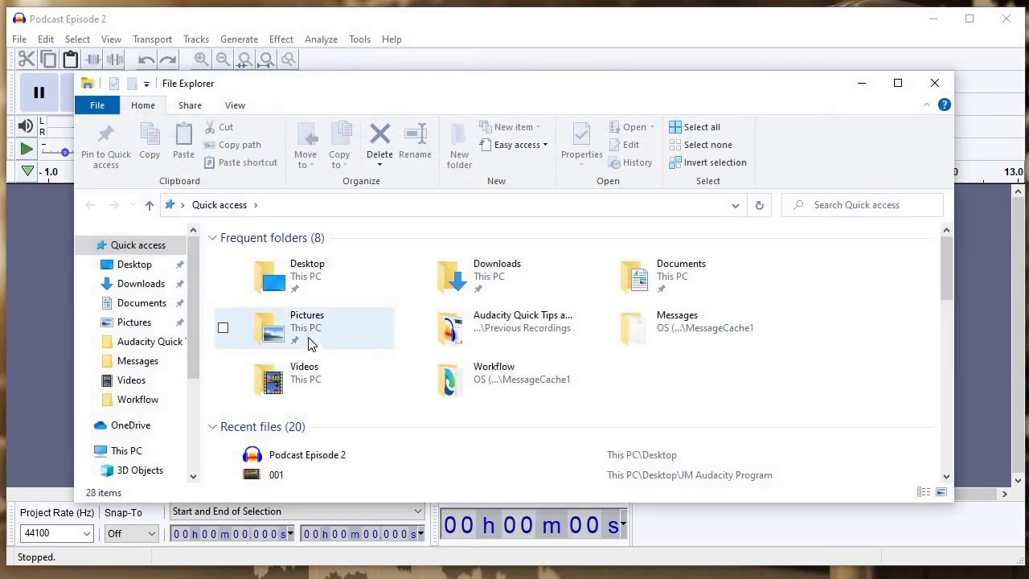
{"action": "scroll", "coordinate": [337, 338], "scroll_direction": "down", "scroll_amount": 2}
{"action": "scroll", "coordinate": [344, 340], "scroll_direction": "down", "scroll_amount": 2}
{"action": "left_click", "coordinate": [340, 289]}
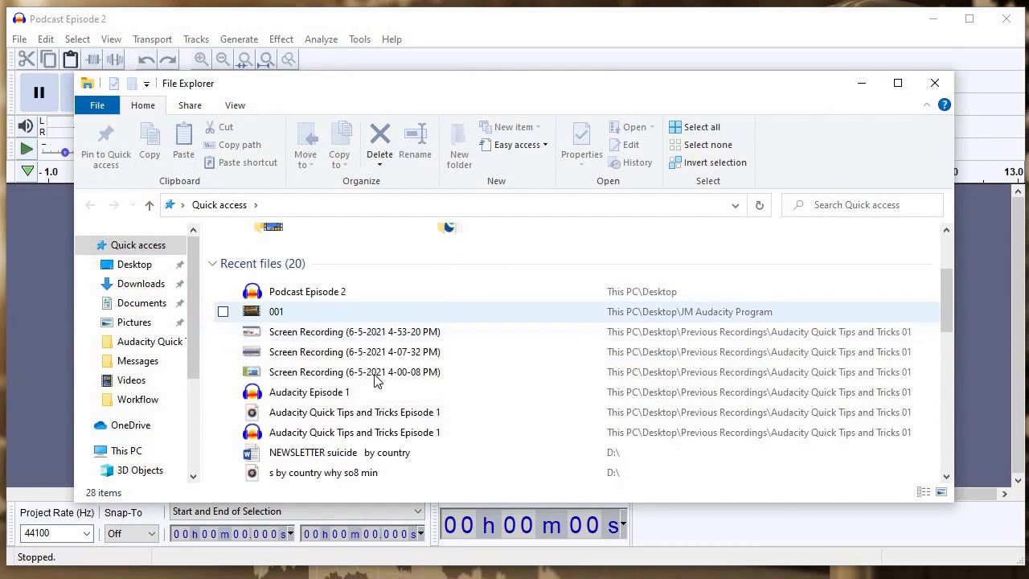
{"action": "scroll", "coordinate": [475, 410], "scroll_direction": "up", "scroll_amount": 3}
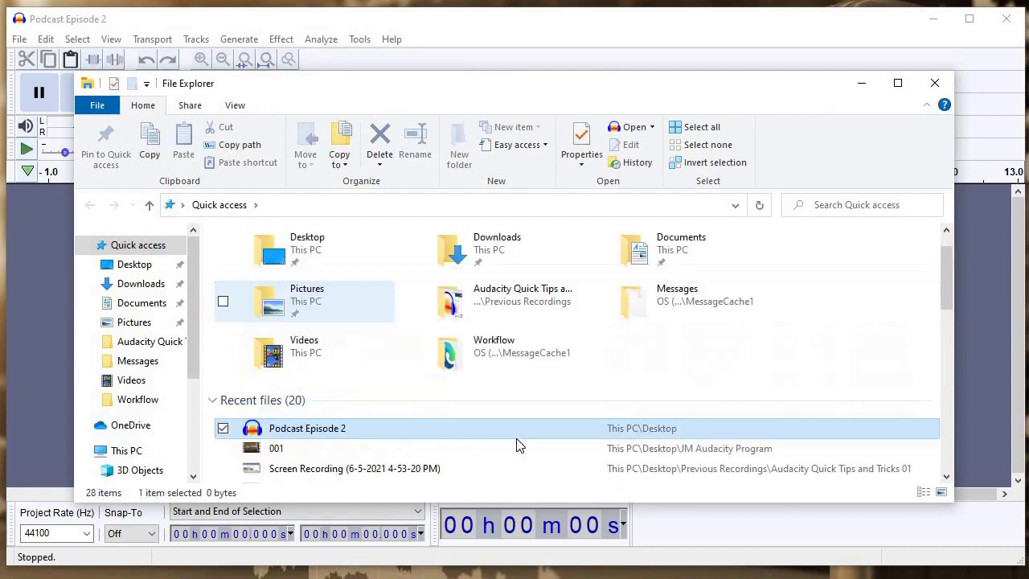
{"action": "left_click", "coordinate": [356, 428]}
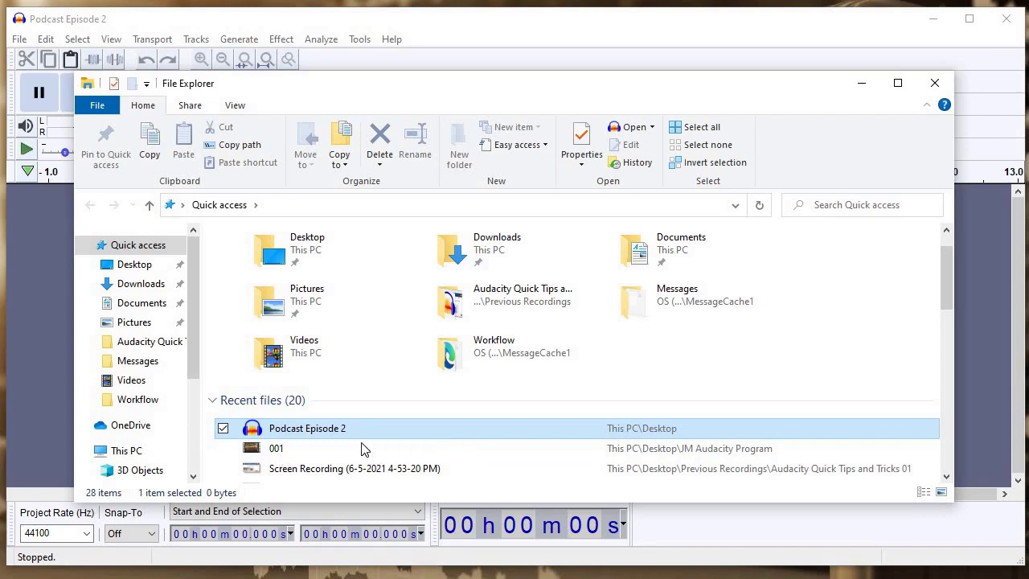
{"action": "left_click", "coordinate": [319, 438]}
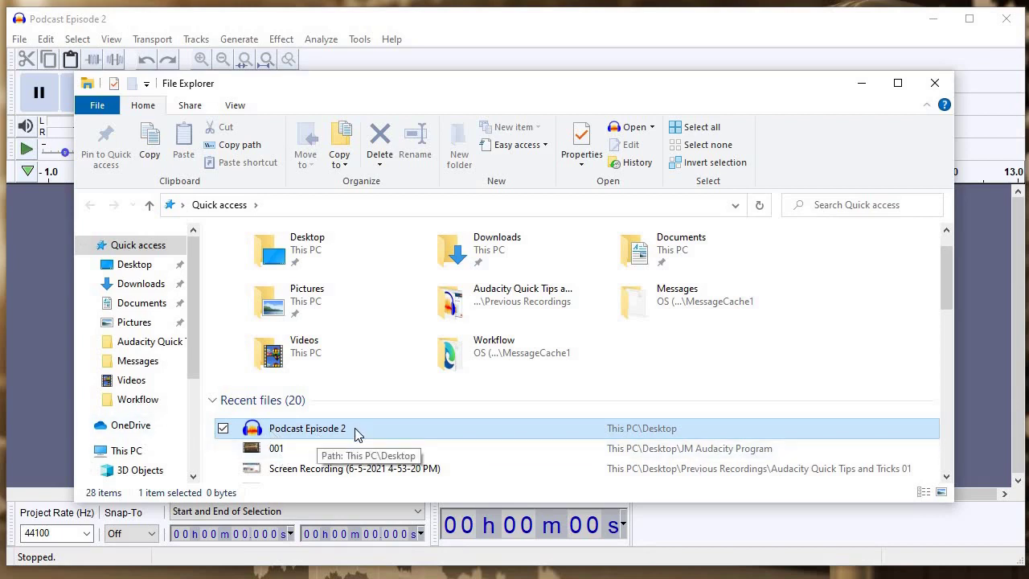
Step: Record about 21 seconds of speech into a new track, then stop recording
{"action": "left_click", "coordinate": [39, 320]}
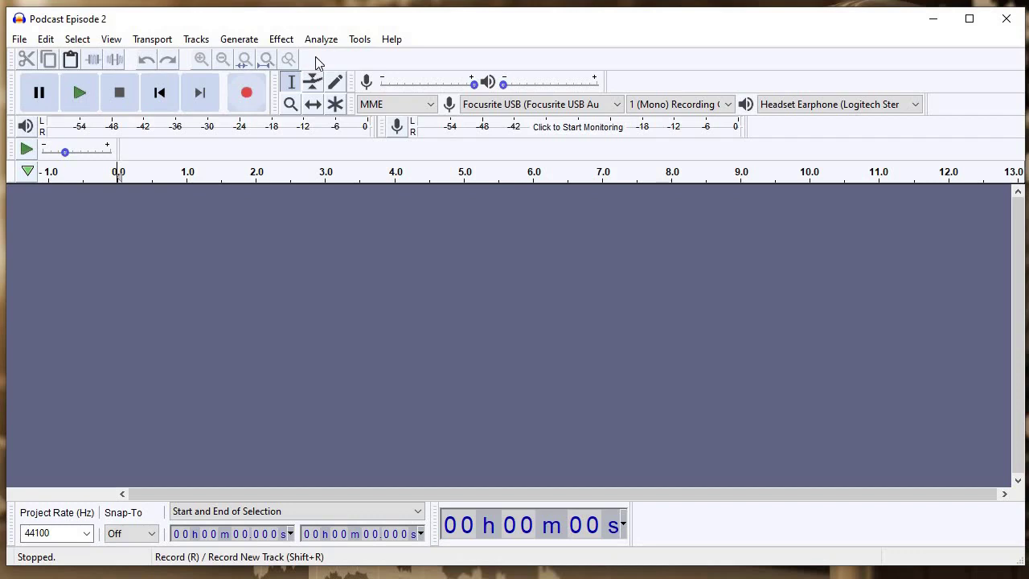
{"action": "left_click", "coordinate": [246, 95]}
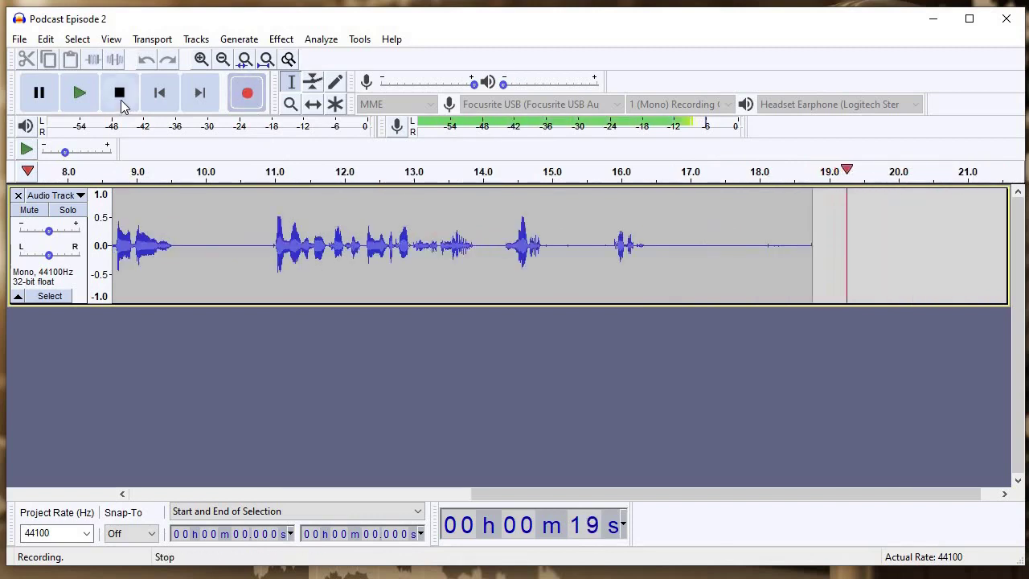
{"action": "left_click", "coordinate": [123, 104]}
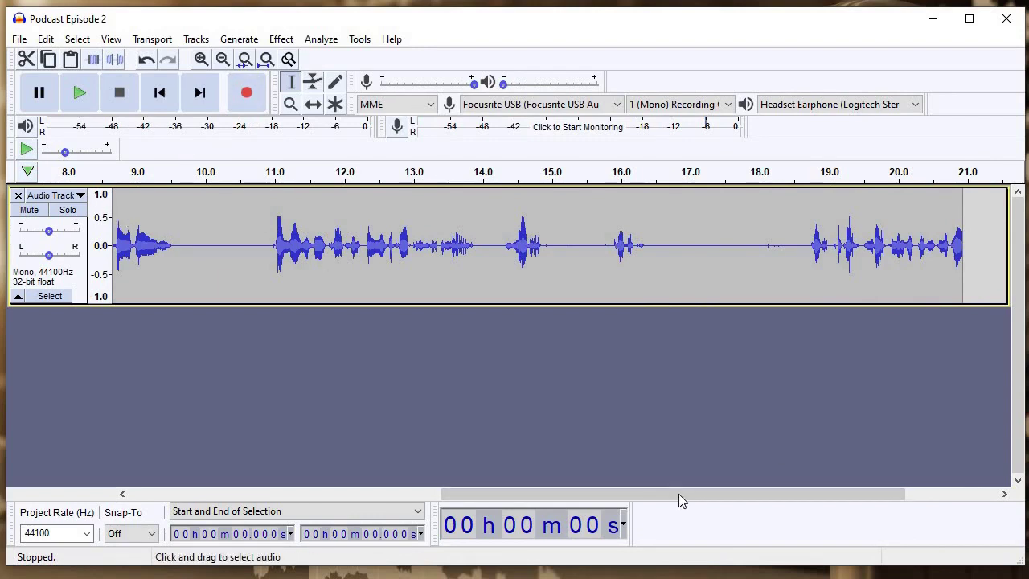
Step: Add an empty mono track, then remove it so only the recording remains
{"action": "left_click_drag", "start_coordinate": [679, 497], "coordinate": [264, 462]}
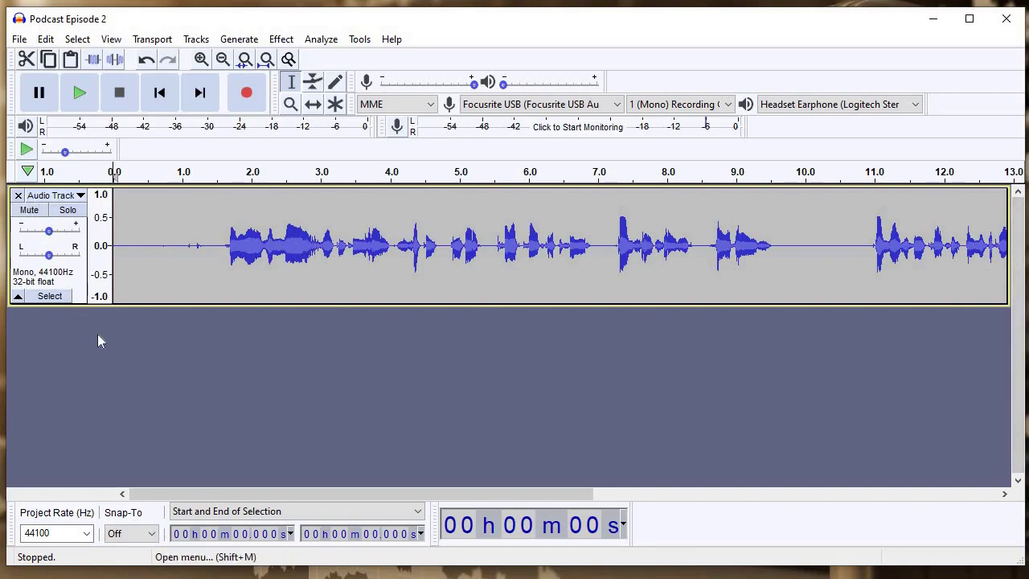
{"action": "left_click", "coordinate": [196, 38]}
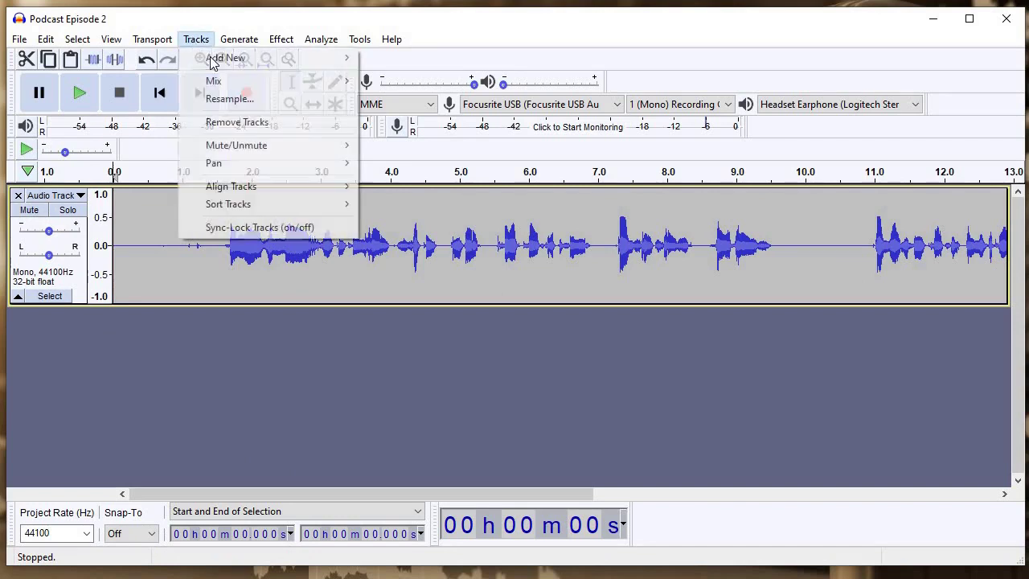
{"action": "mouse_move", "coordinate": [229, 58]}
{"action": "left_click", "coordinate": [435, 62]}
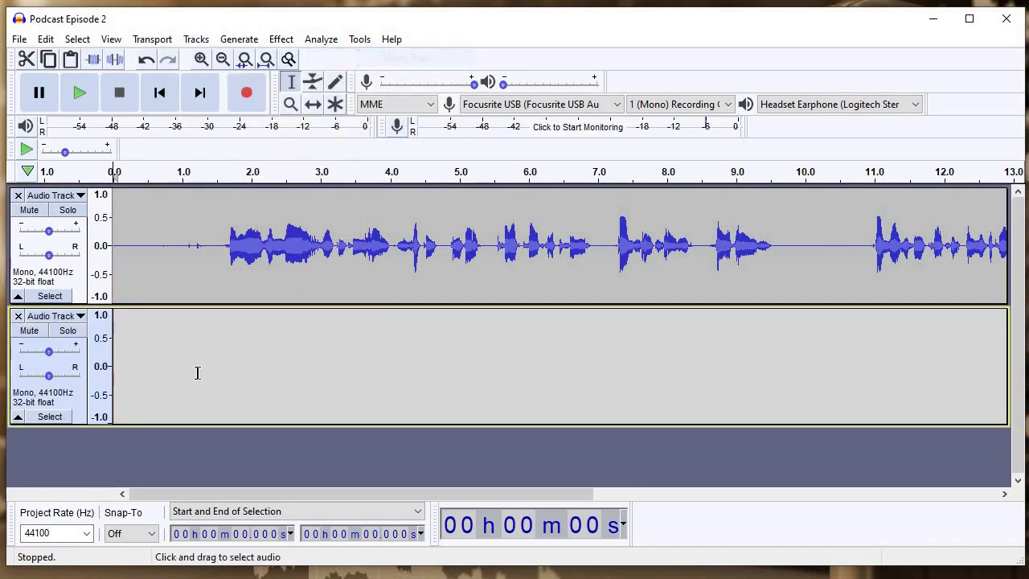
{"action": "left_click", "coordinate": [195, 354]}
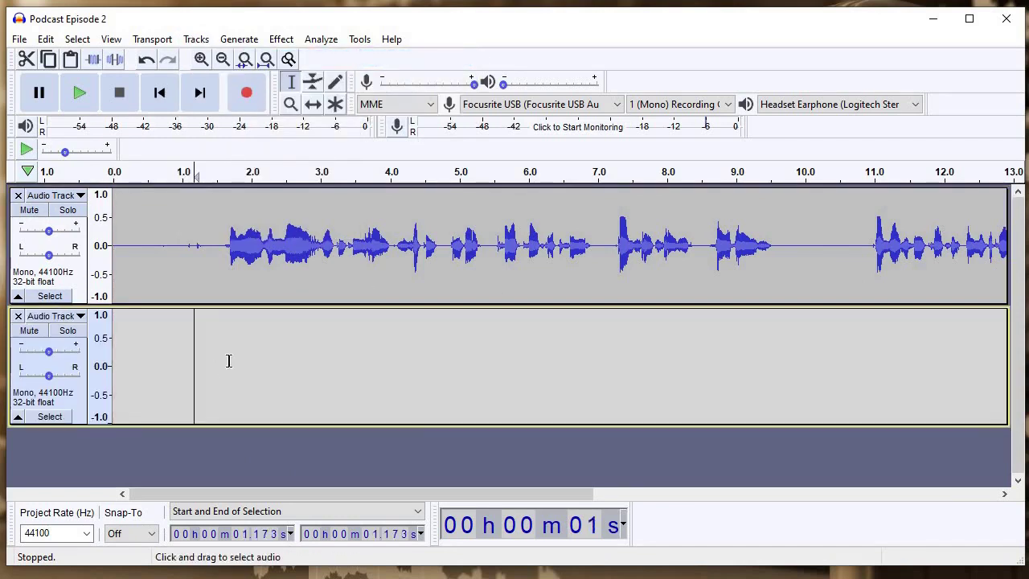
{"action": "left_click", "coordinate": [18, 316]}
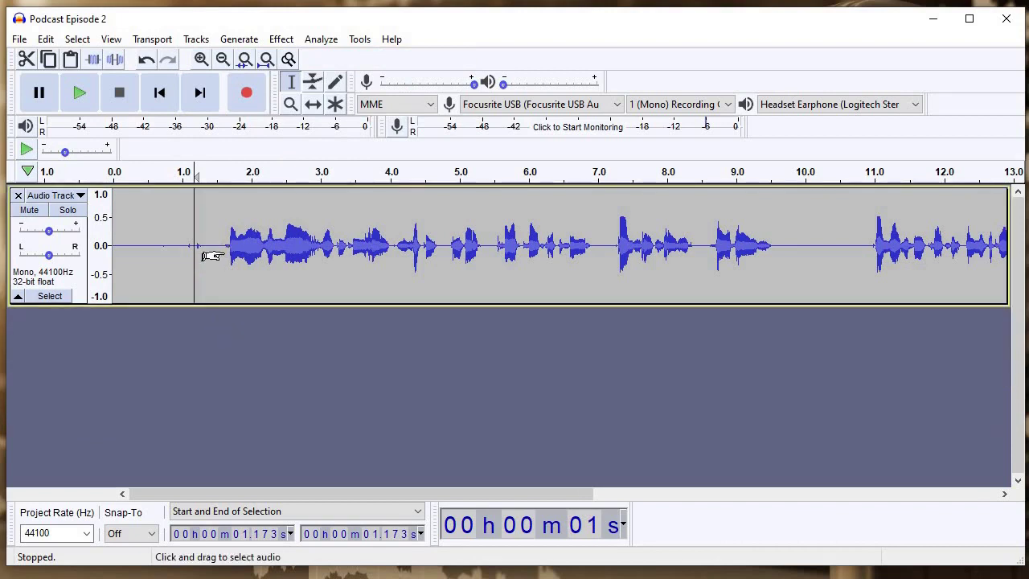
{"action": "left_click", "coordinate": [225, 259]}
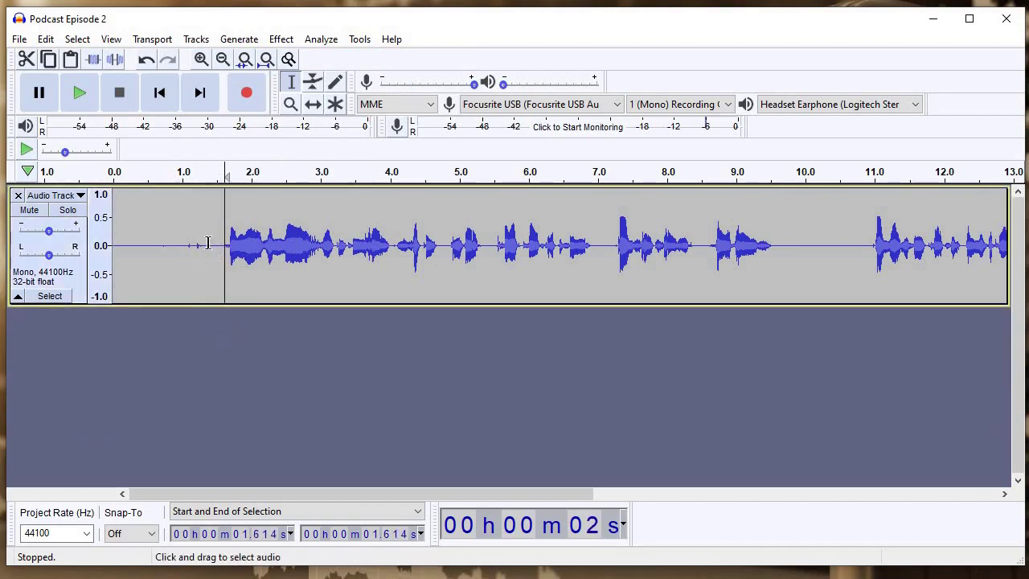
{"action": "left_click", "coordinate": [218, 261]}
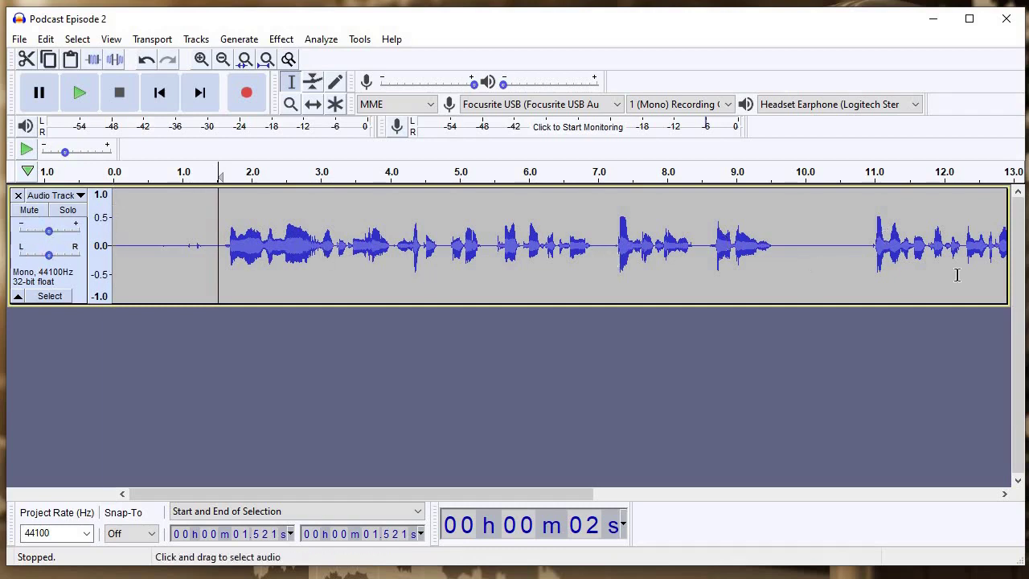
Step: Place the edit point just past the recording's end at 21.2 s
{"action": "left_click_drag", "start_coordinate": [569, 497], "coordinate": [989, 491]}
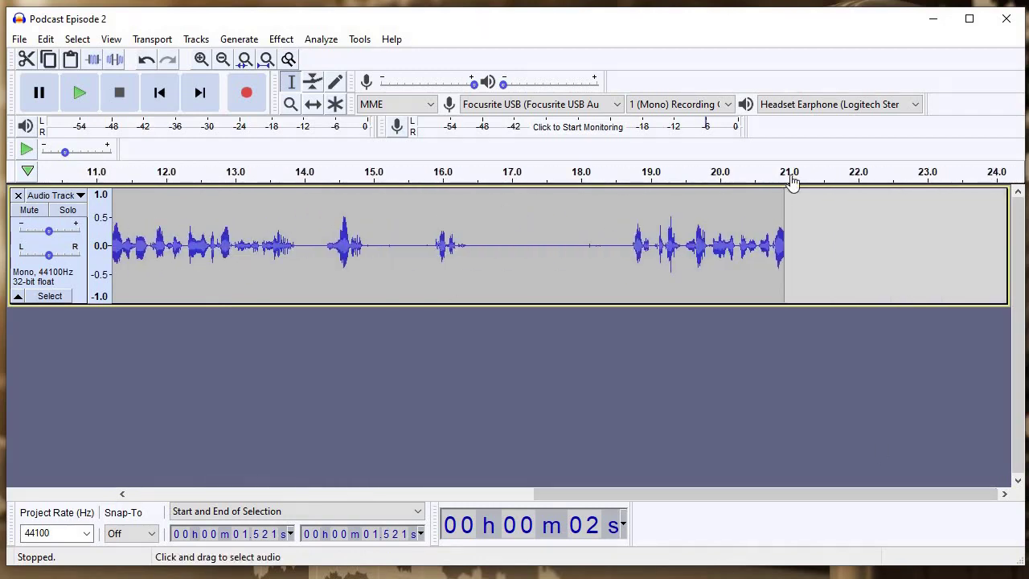
{"action": "left_click", "coordinate": [786, 209]}
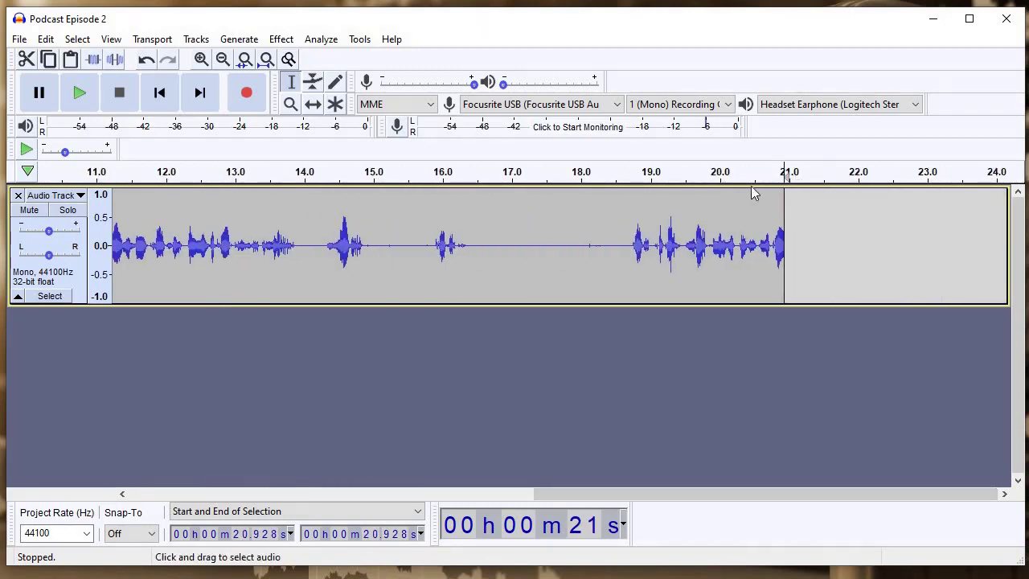
{"action": "left_click", "coordinate": [803, 201]}
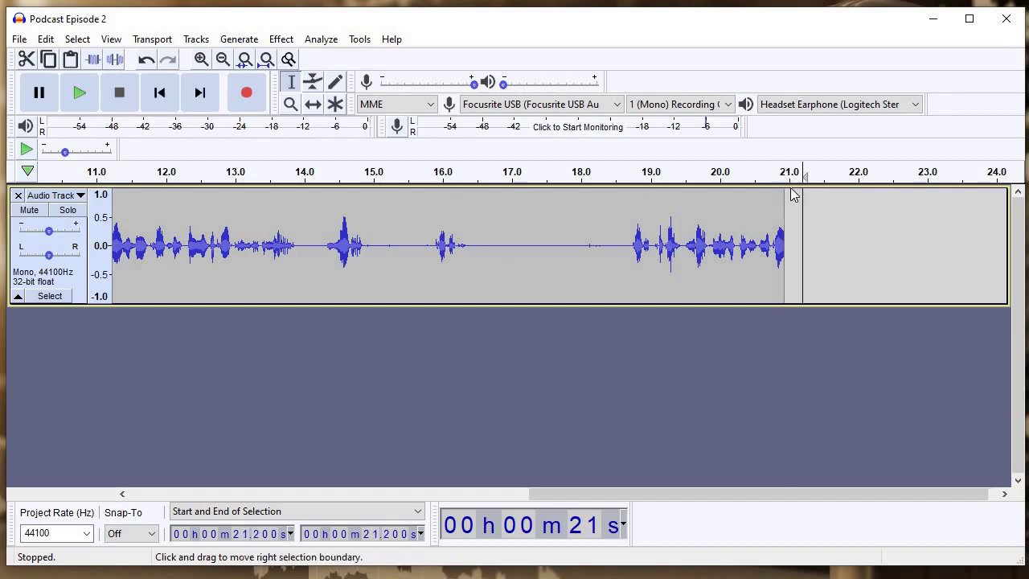
{"action": "scroll", "coordinate": [279, 373], "scroll_direction": "left", "scroll_amount": 10}
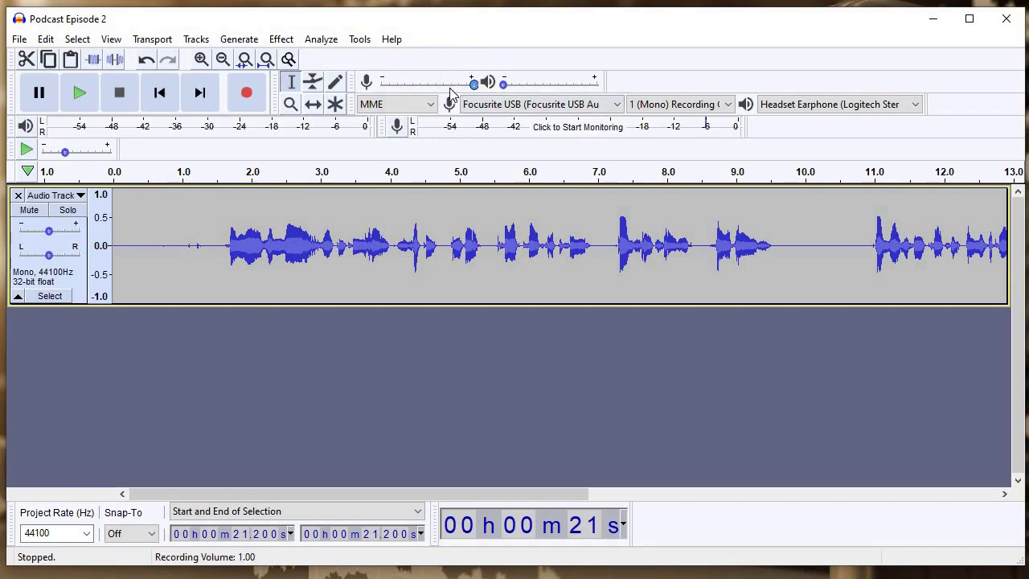
{"action": "scroll", "coordinate": [446, 87], "scroll_direction": "down", "scroll_amount": 7}
{"action": "scroll", "coordinate": [468, 90], "scroll_direction": "up", "scroll_amount": 7}
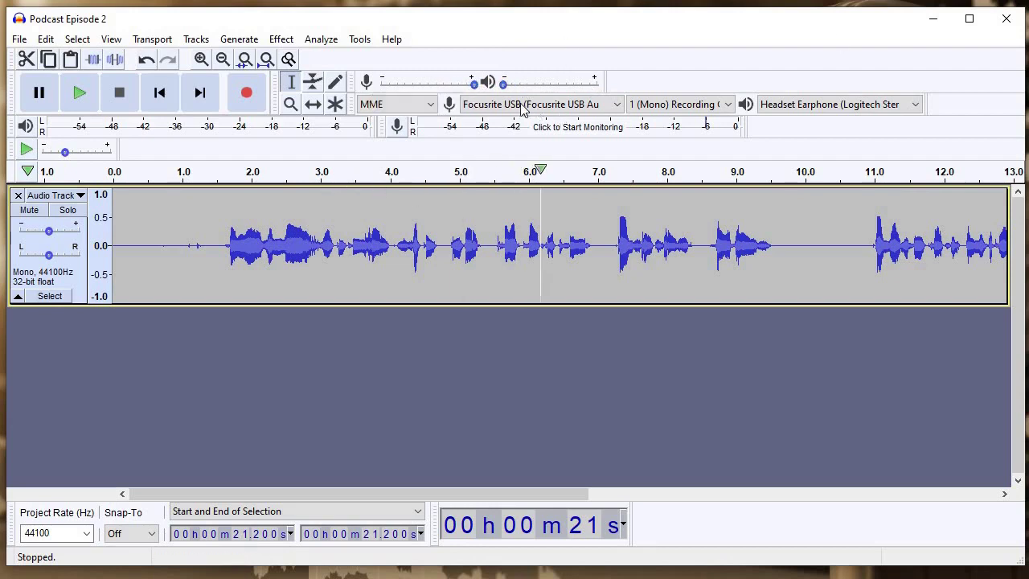
{"action": "left_click", "coordinate": [552, 108]}
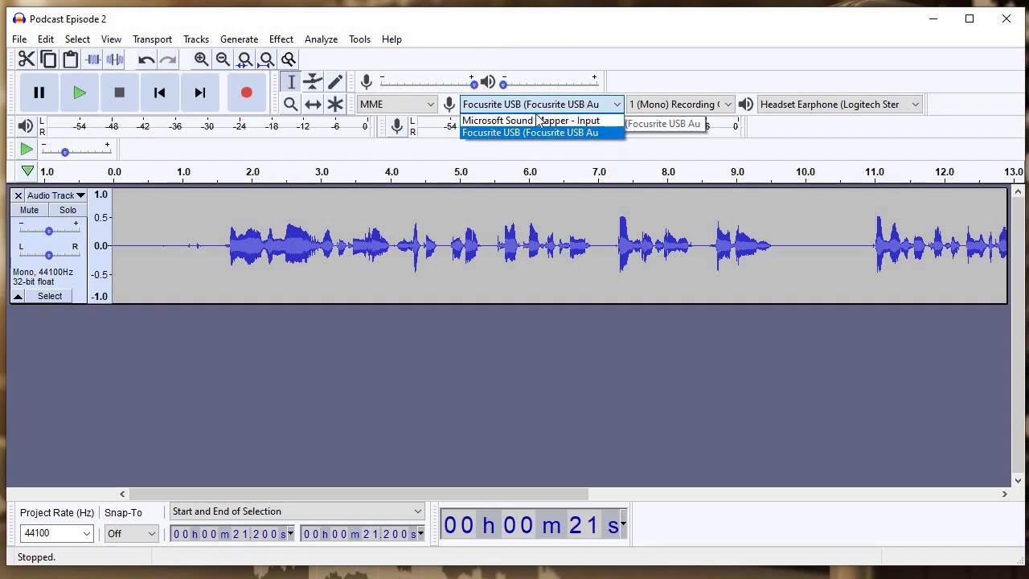
{"action": "left_click", "coordinate": [555, 105]}
{"action": "left_click", "coordinate": [535, 104]}
{"action": "left_click", "coordinate": [482, 106]}
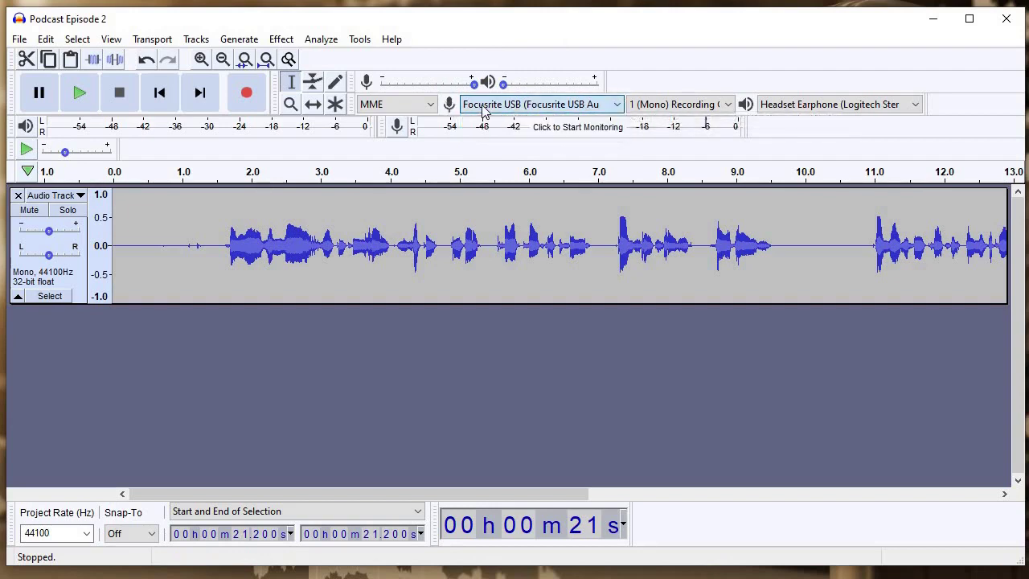
{"action": "left_click", "coordinate": [482, 106]}
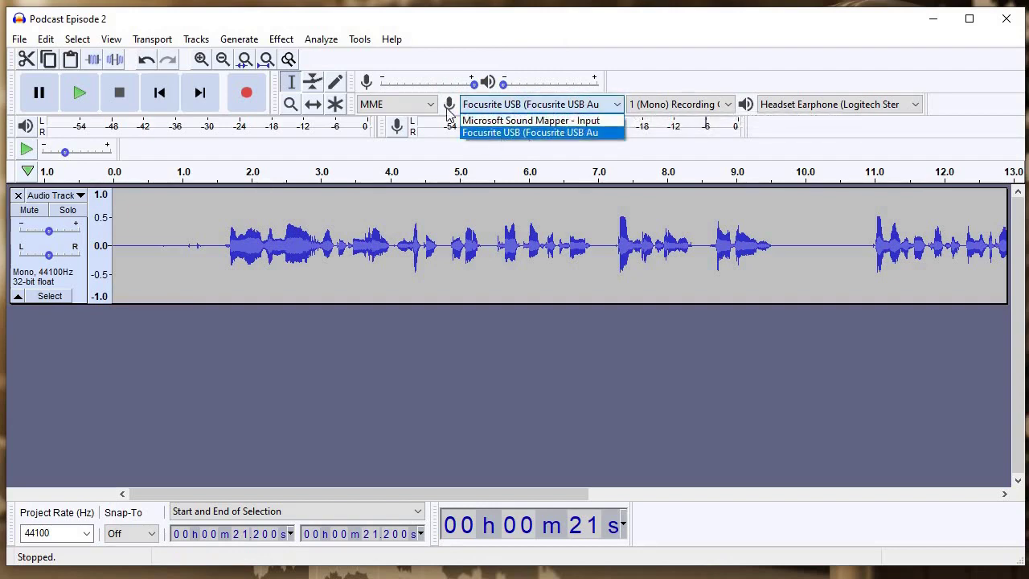
{"action": "left_click", "coordinate": [492, 108]}
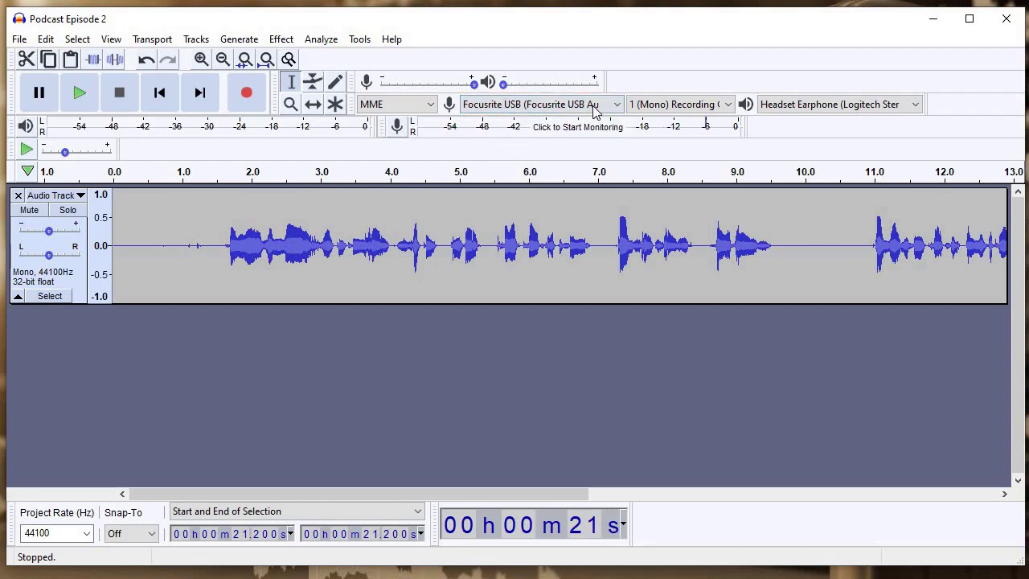
{"action": "left_click", "coordinate": [820, 107]}
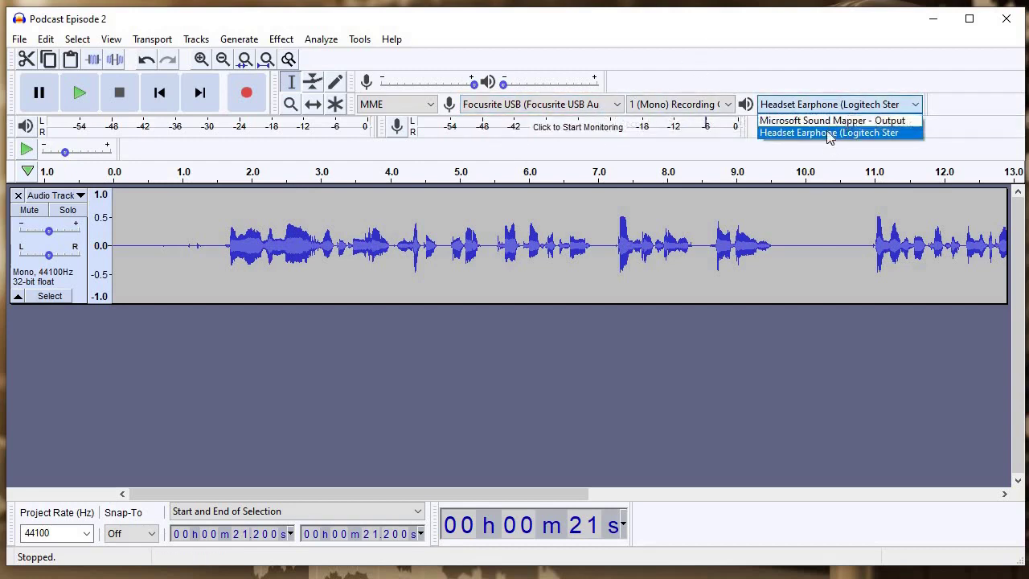
{"action": "left_click", "coordinate": [789, 62]}
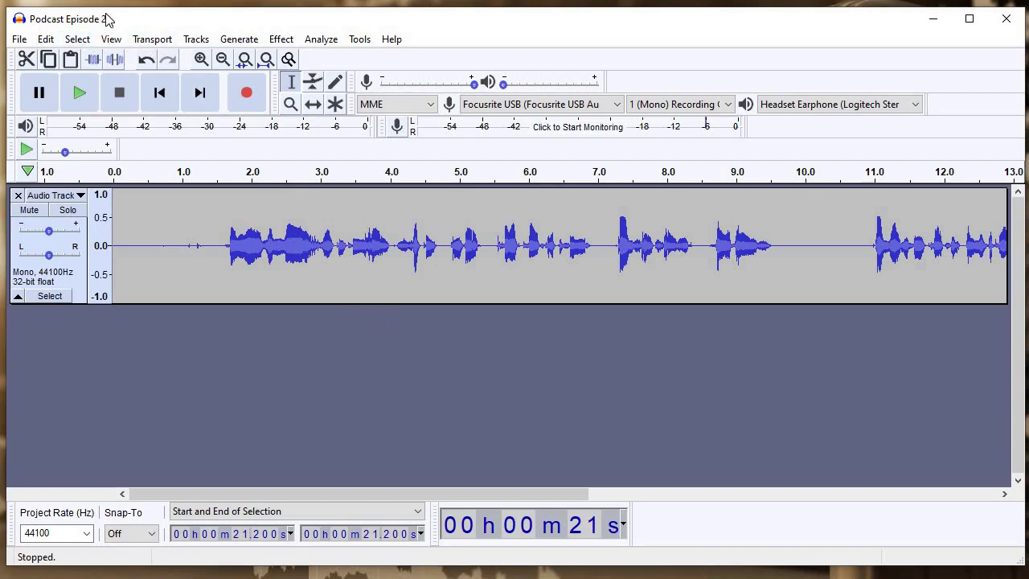
Step: Export the project as an MP3 named 'Podcast Episode 2'
{"action": "left_click", "coordinate": [19, 39]}
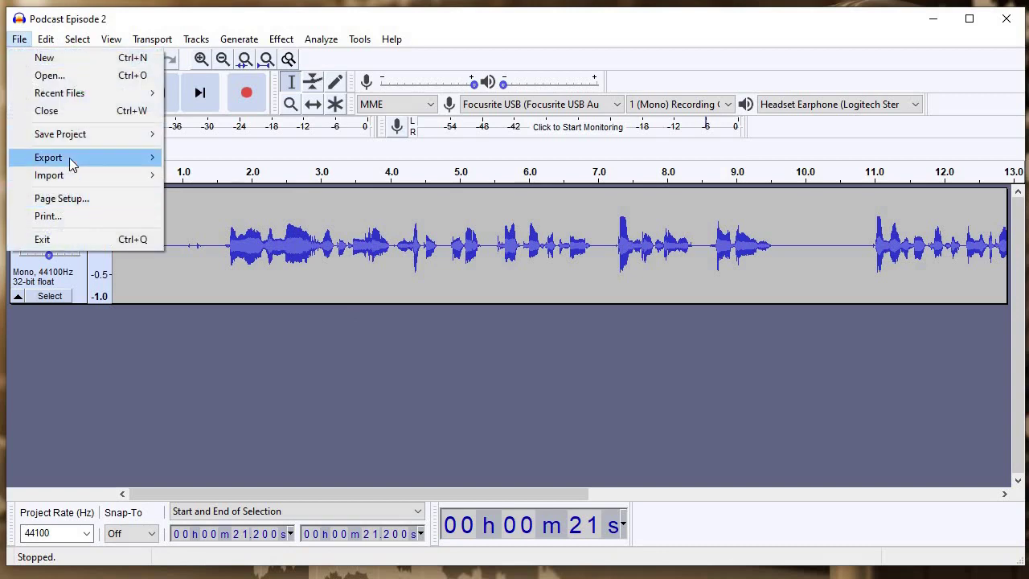
{"action": "mouse_move", "coordinate": [69, 159]}
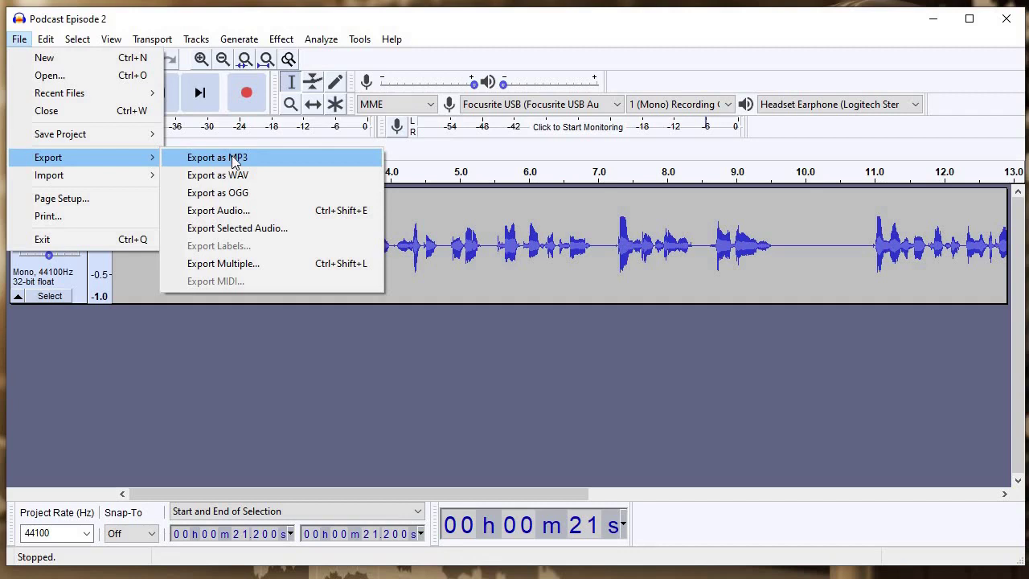
{"action": "left_click", "coordinate": [236, 161]}
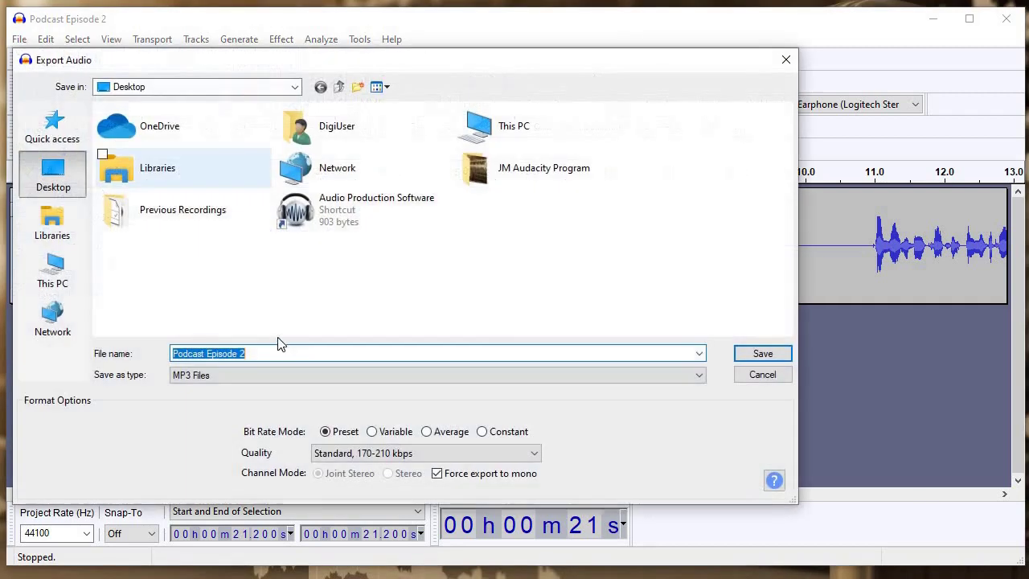
{"action": "left_click", "coordinate": [282, 271]}
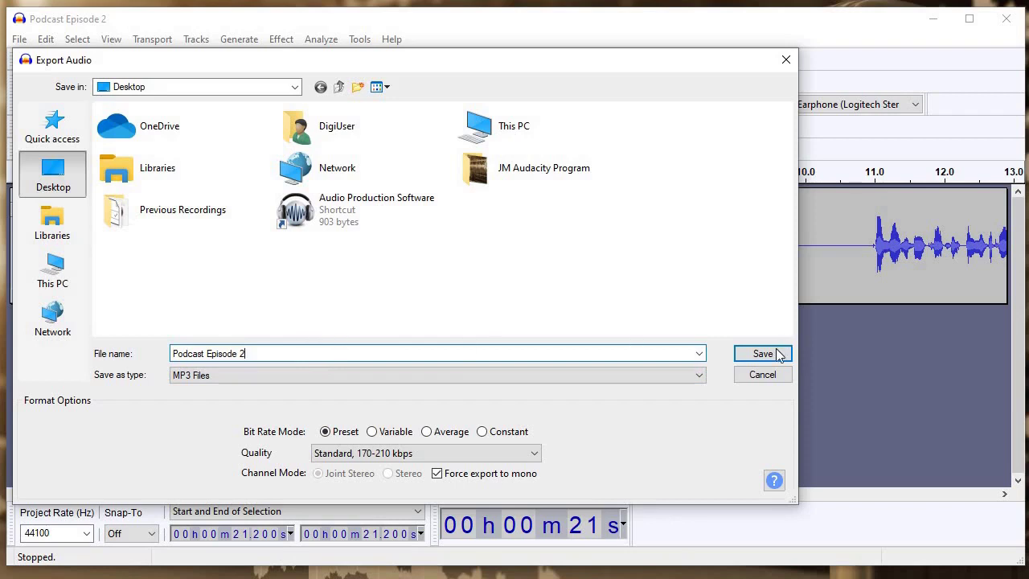
{"action": "key", "text": "Return"}
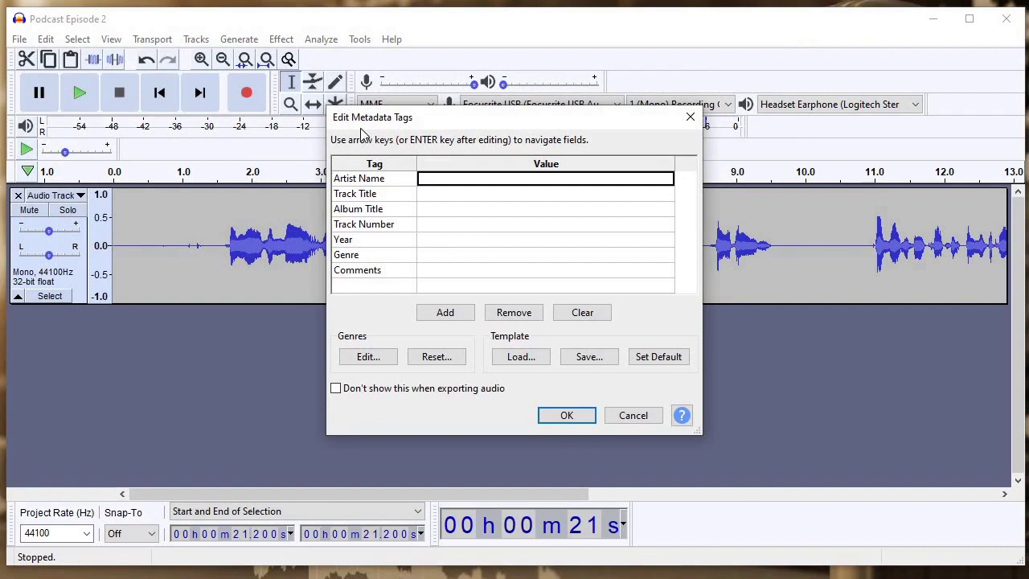
Step: Enter the artist name, track title 'Episode 2' and the podcast's album title as tags
{"action": "left_click", "coordinate": [462, 179]}
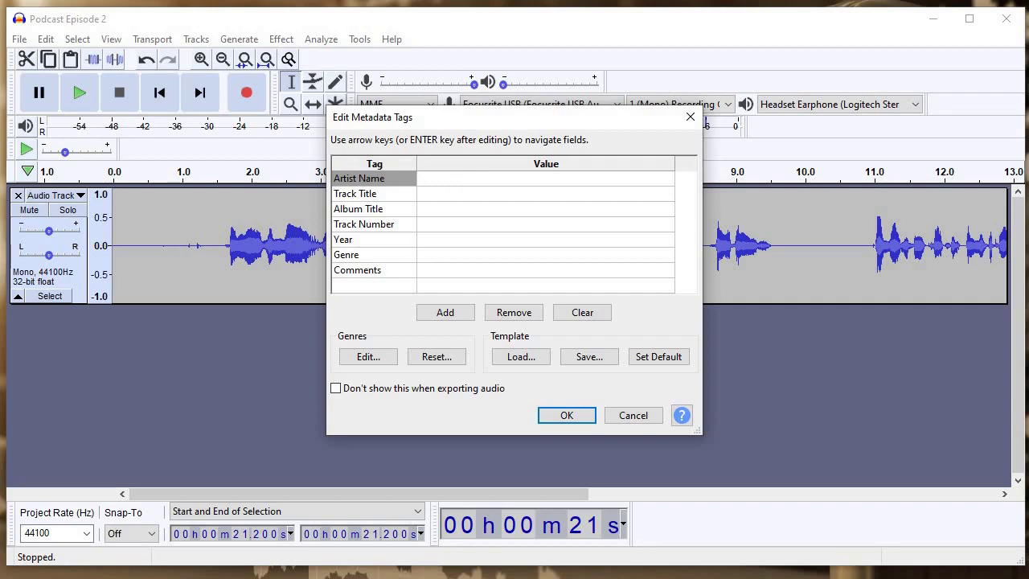
{"action": "type", "text": "Jeremy"}
{"action": "key", "text": "Return"}
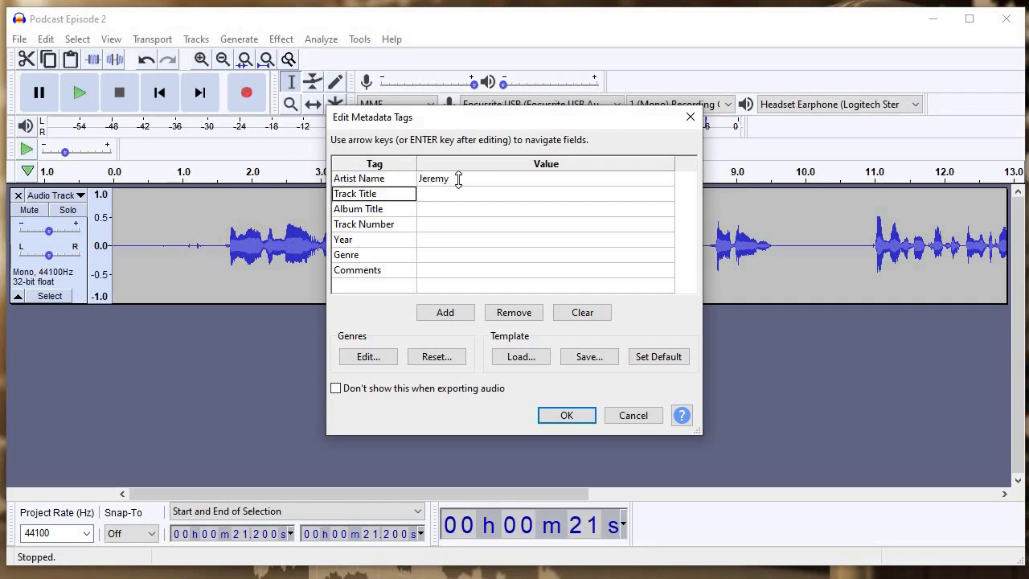
{"action": "key", "text": "Right"}
{"action": "type", "text": "E"}
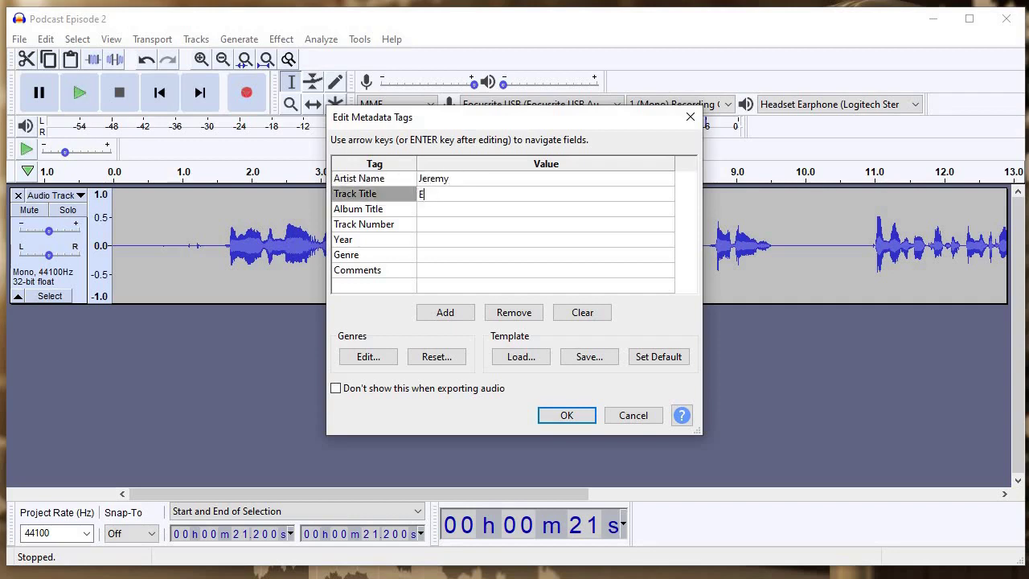
{"action": "type", "text": "pisode 2"}
{"action": "key", "text": "Return"}
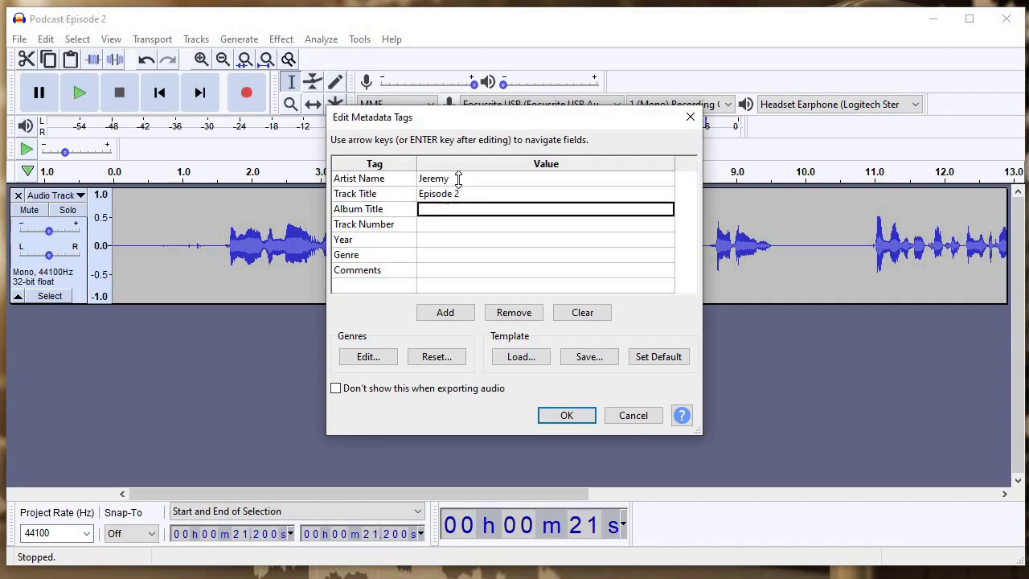
{"action": "key", "text": "shift"}
{"action": "type", "text": "Pere"}
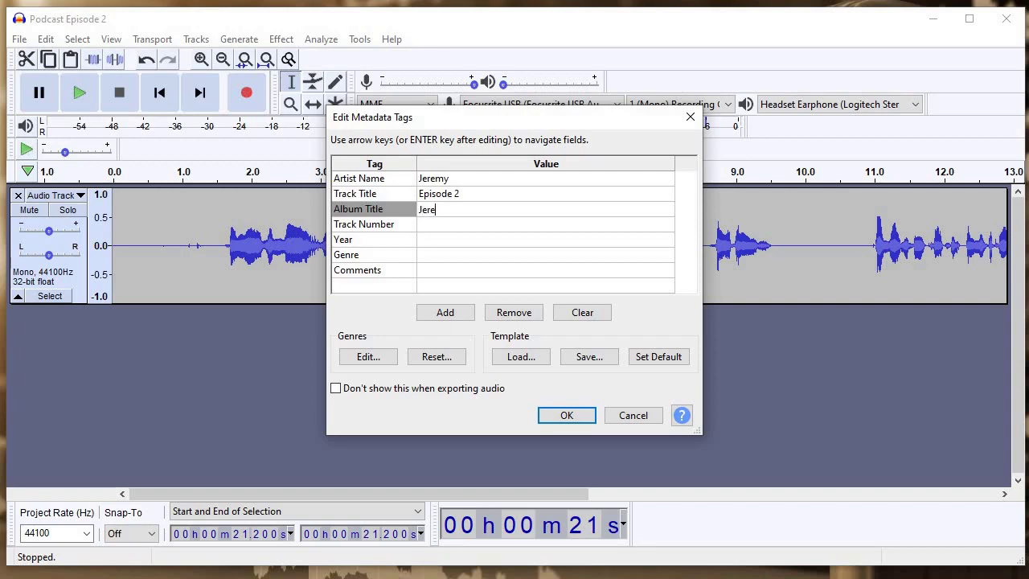
{"action": "type", "text": "my's Very Cool Extra Special Super Goo"}
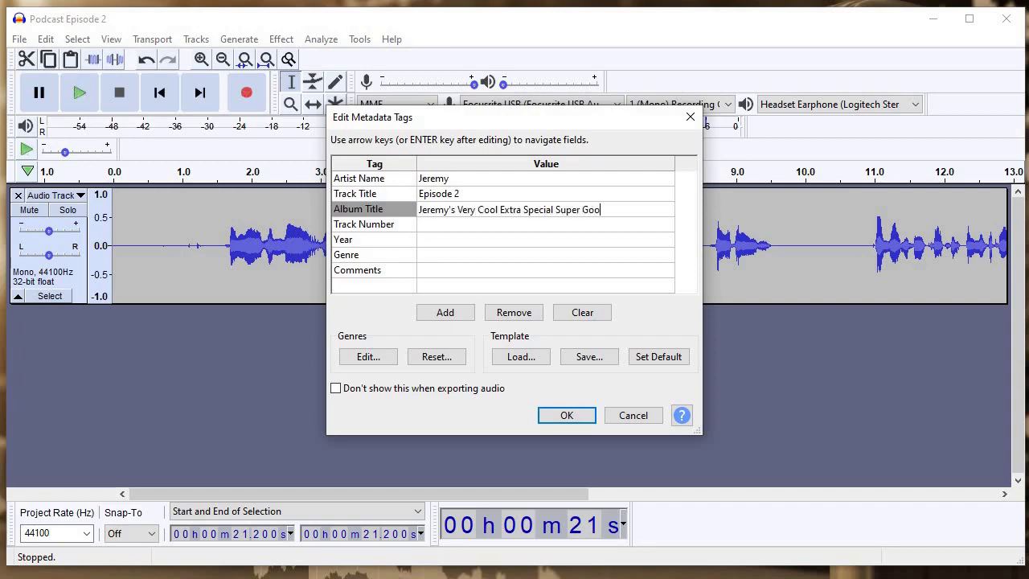
{"action": "type", "text": "d Podcast"}
{"action": "key", "text": "Return"}
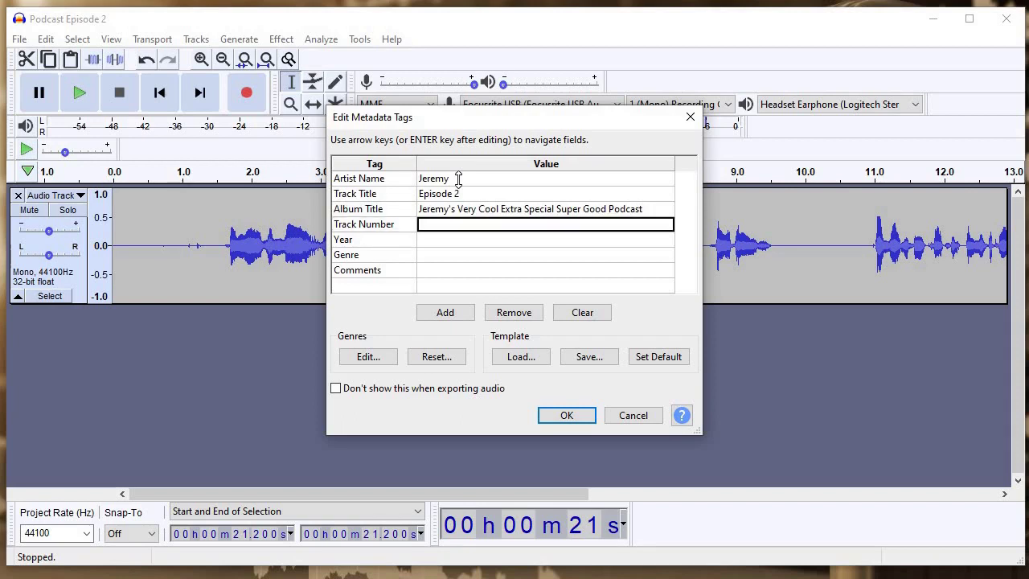
Step: Set track number 02, year 2021, genre Podcast, leave Comments empty, and confirm
{"action": "left_click", "coordinate": [494, 231]}
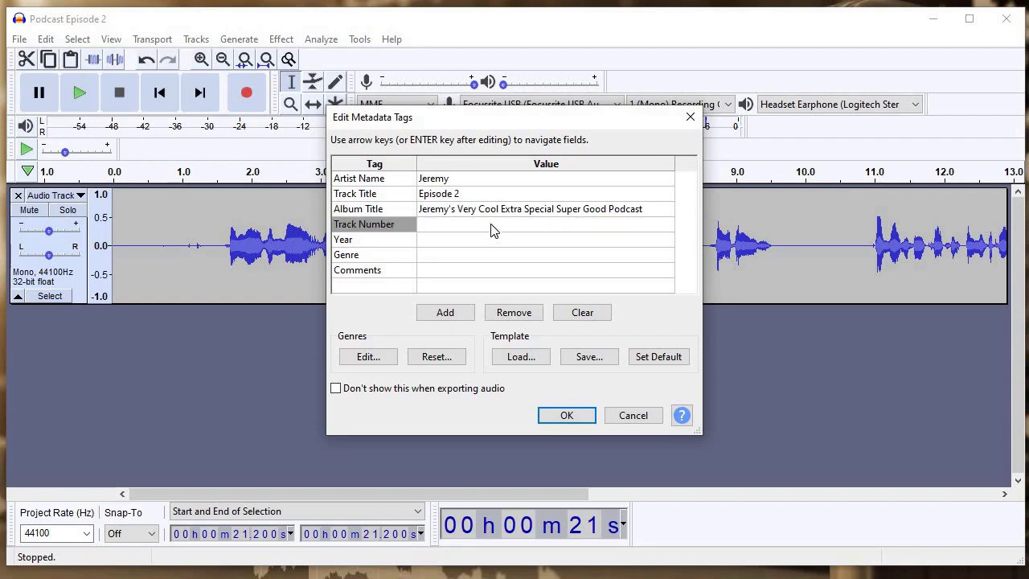
{"action": "type", "text": "02"}
{"action": "key", "text": "Return"}
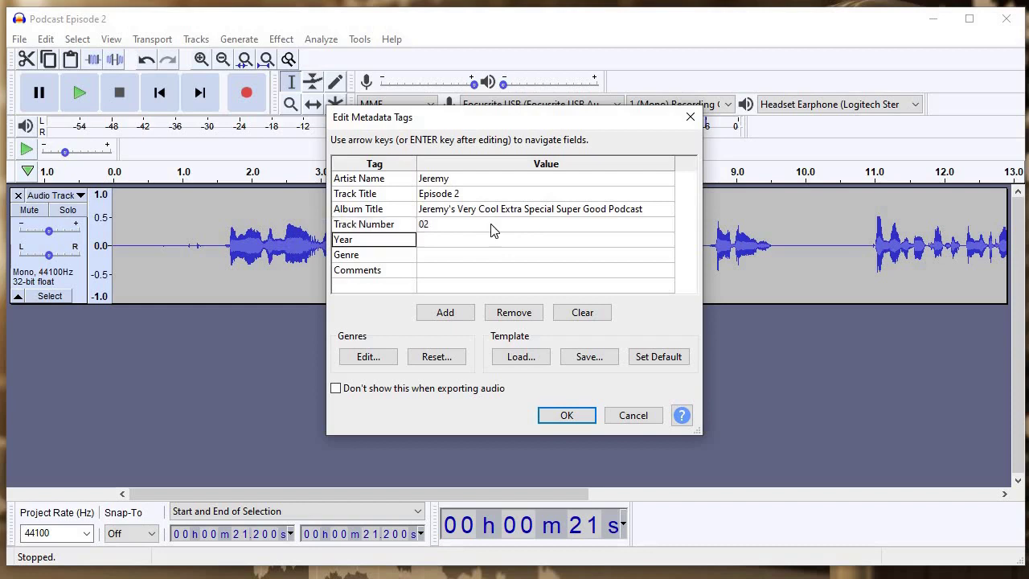
{"action": "key", "text": "Return"}
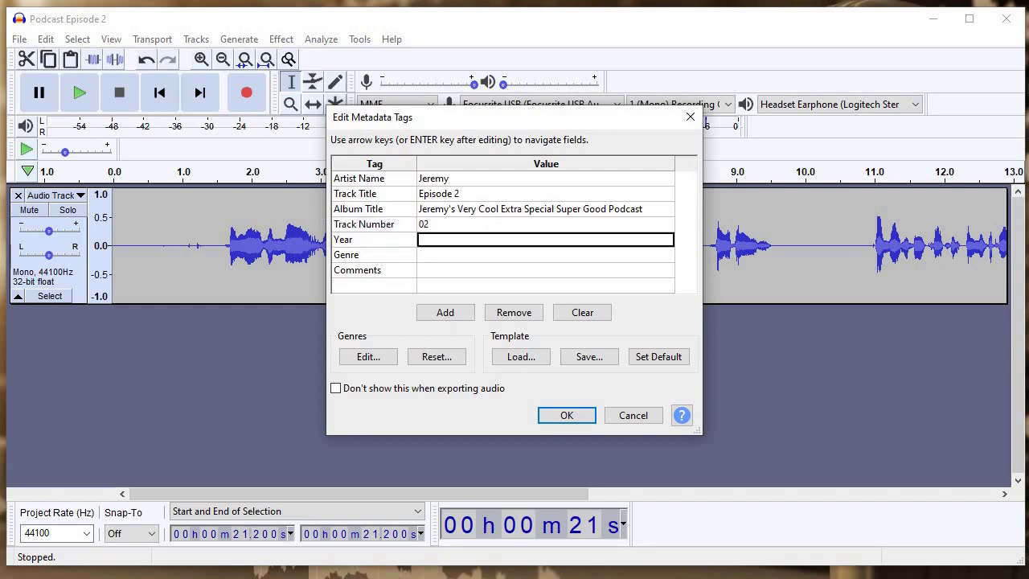
{"action": "type", "text": "2021"}
{"action": "key", "text": "Return"}
{"action": "key", "text": "Return"}
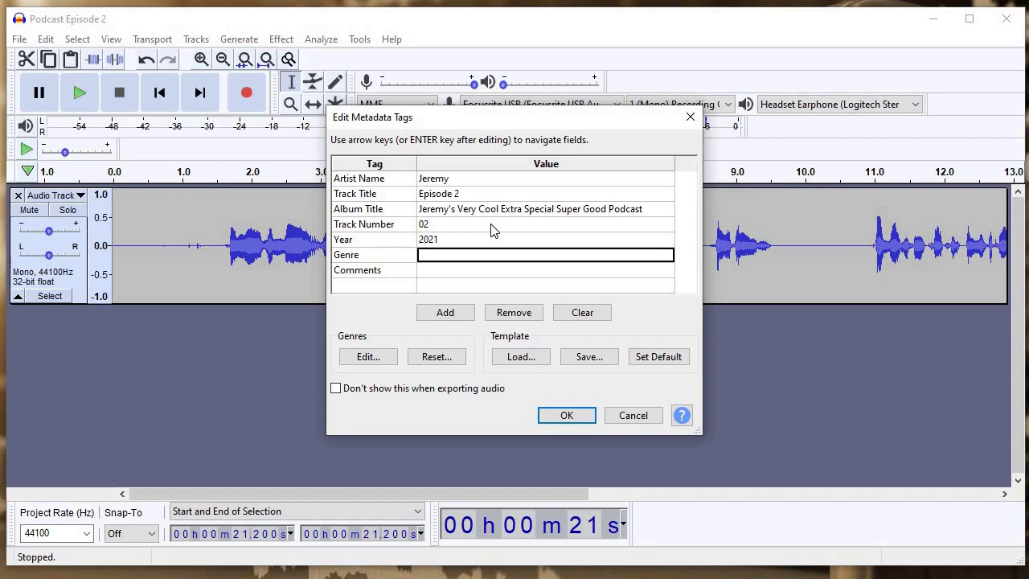
{"action": "key", "text": "shift"}
{"action": "type", "text": "Podcast"}
{"action": "key", "text": "Return"}
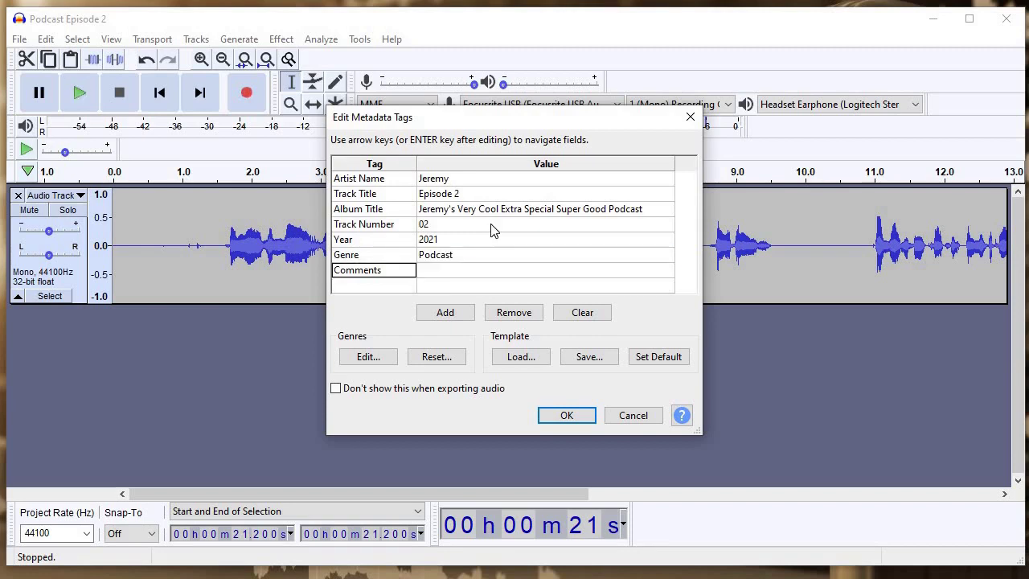
{"action": "key", "text": "Return"}
{"action": "key", "text": "Escape"}
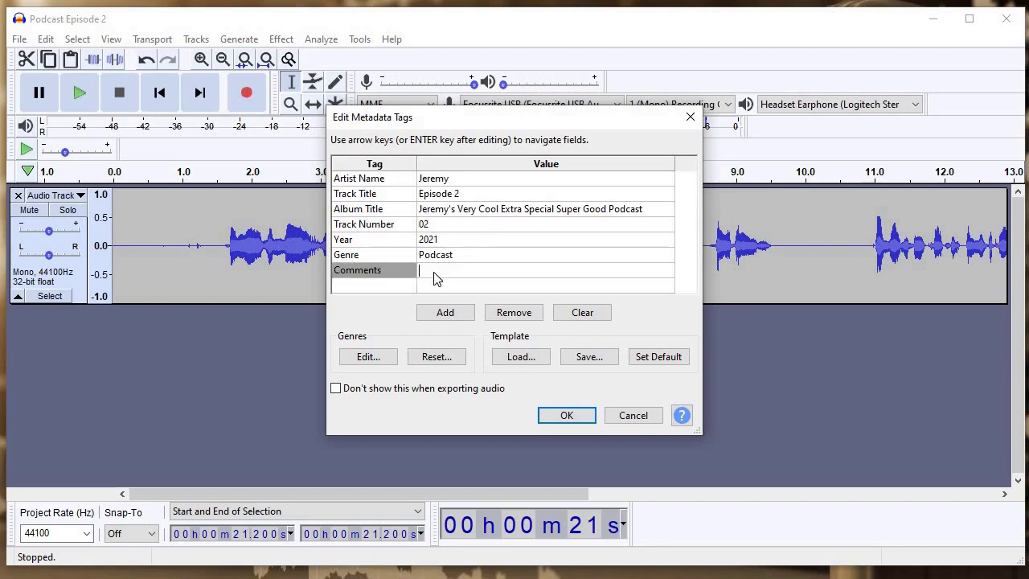
{"action": "left_click", "coordinate": [439, 273]}
{"action": "key", "text": "Up"}
{"action": "key", "text": "Down"}
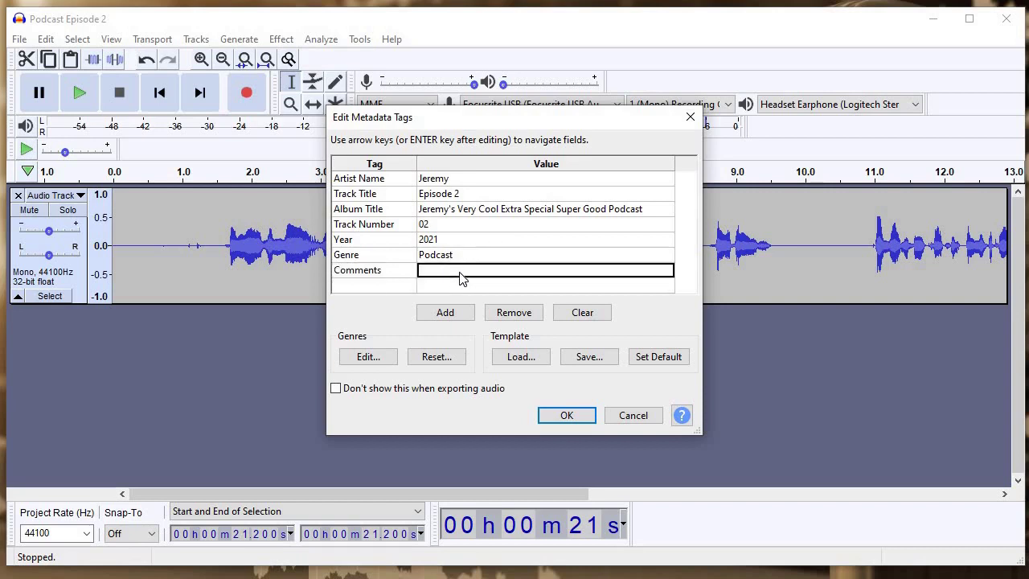
{"action": "left_click", "coordinate": [570, 416]}
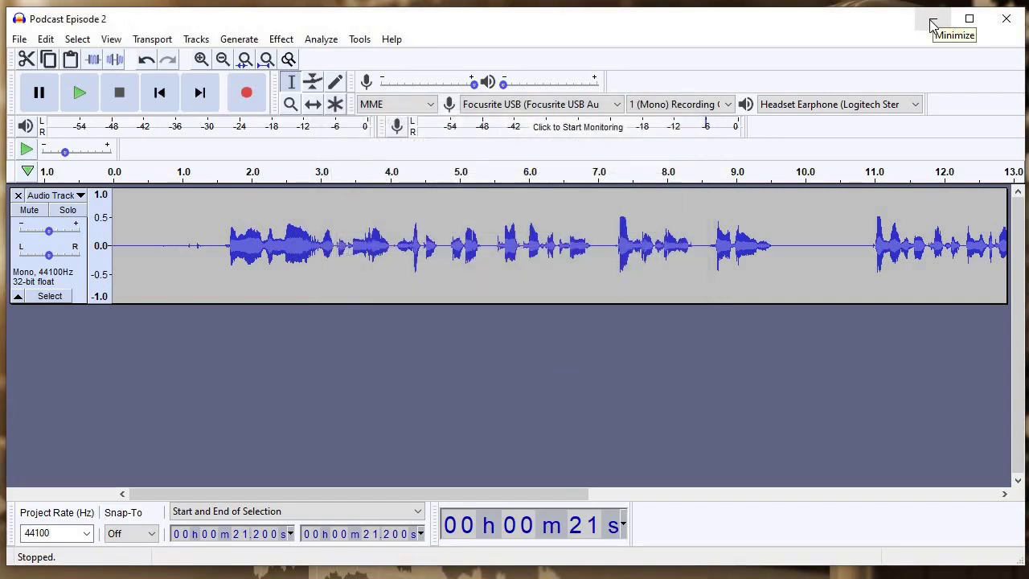
Step: Minimize Audacity to get back to the desktop
{"action": "left_click", "coordinate": [932, 19]}
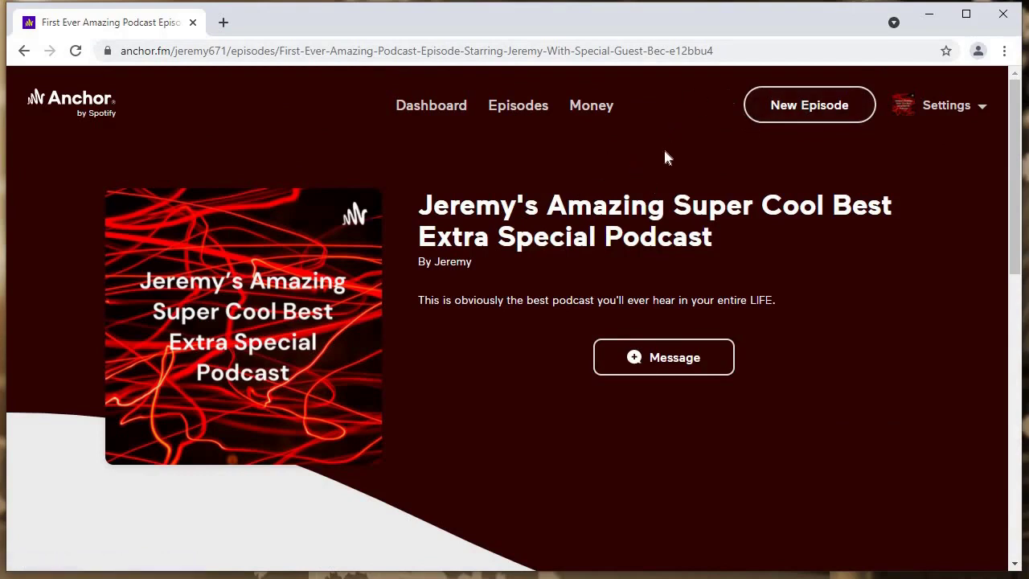
Step: Start a new episode and try the audio file picker, then cancel it
{"action": "left_click", "coordinate": [777, 110]}
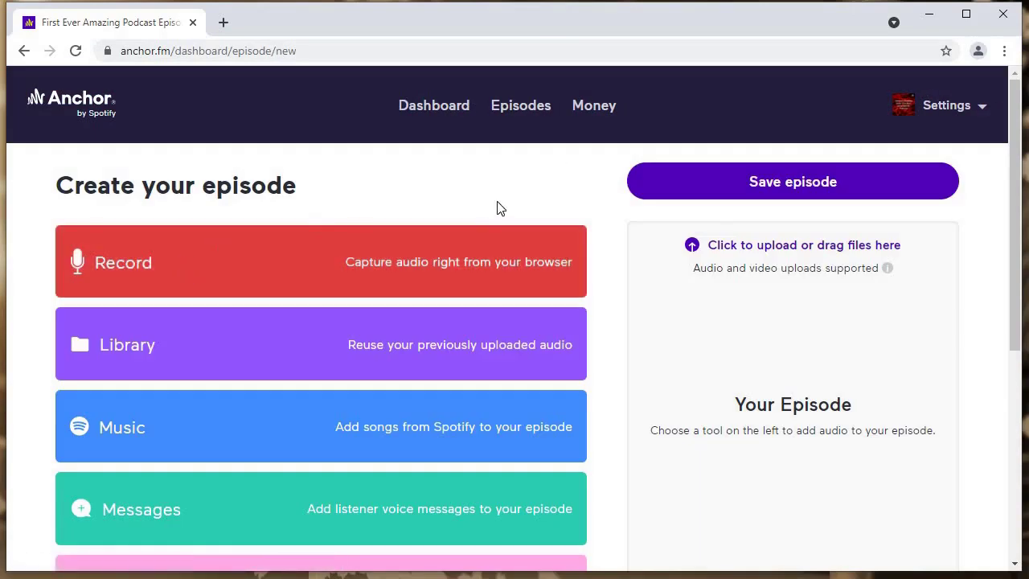
{"action": "scroll", "coordinate": [957, 295], "scroll_direction": "down", "scroll_amount": 1}
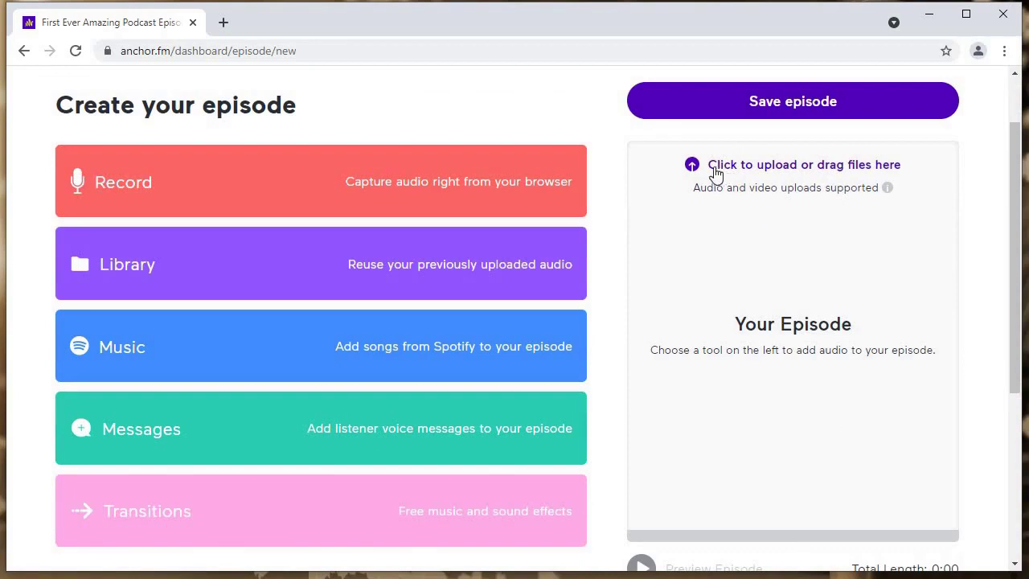
{"action": "left_click", "coordinate": [837, 167]}
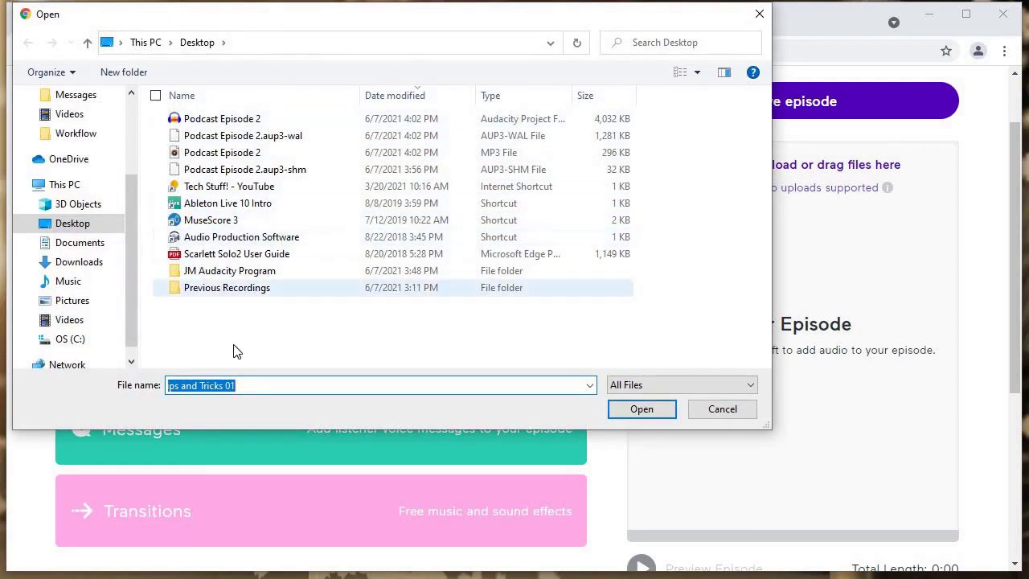
{"action": "left_click", "coordinate": [226, 160]}
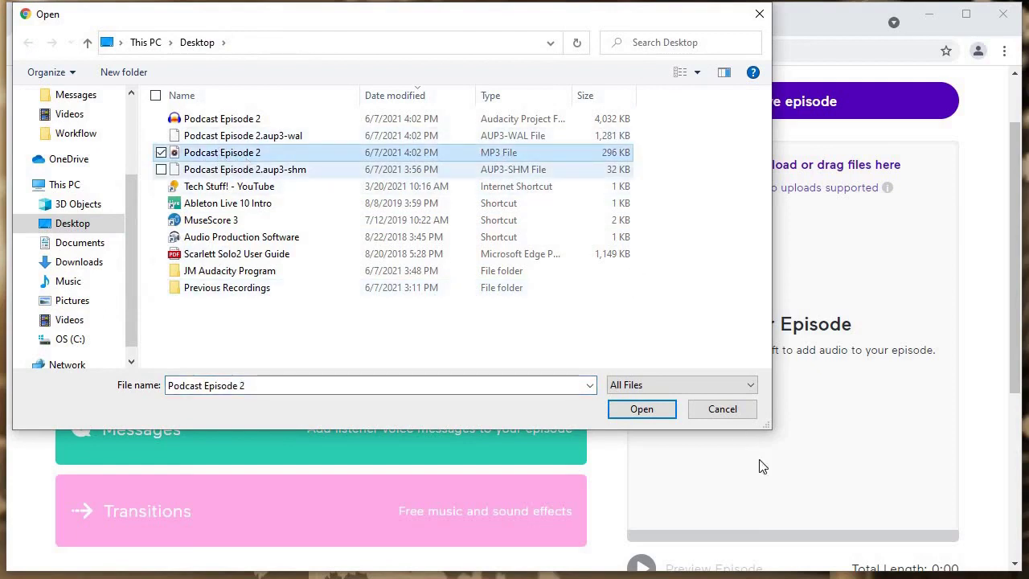
{"action": "left_click", "coordinate": [722, 408]}
Step: Drag the Podcast Episode 2 MP3 from the desktop onto the upload area
{"action": "left_click_drag", "start_coordinate": [1018, 117], "coordinate": [407, 121]}
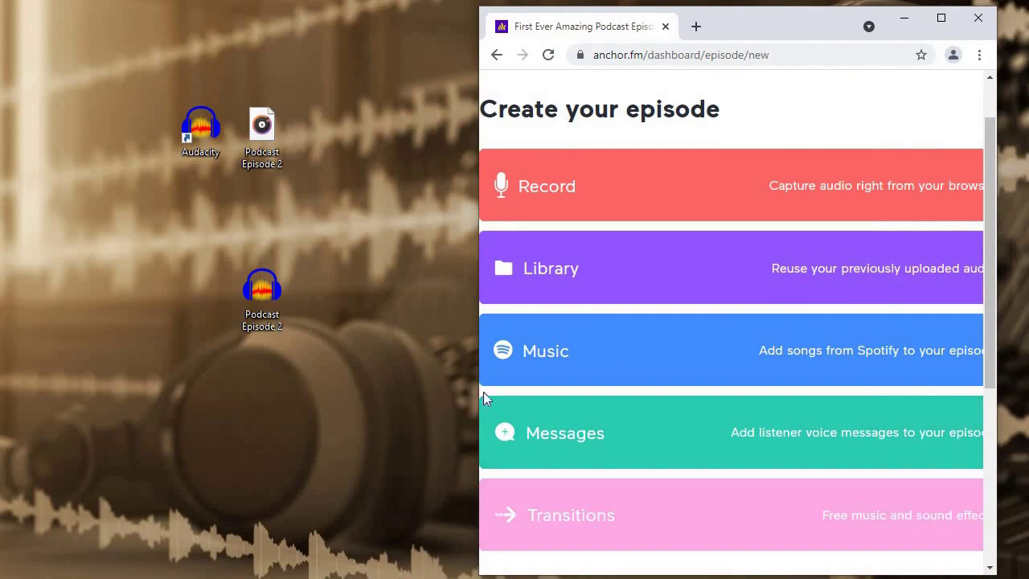
{"action": "left_click_drag", "start_coordinate": [479, 386], "coordinate": [271, 379]}
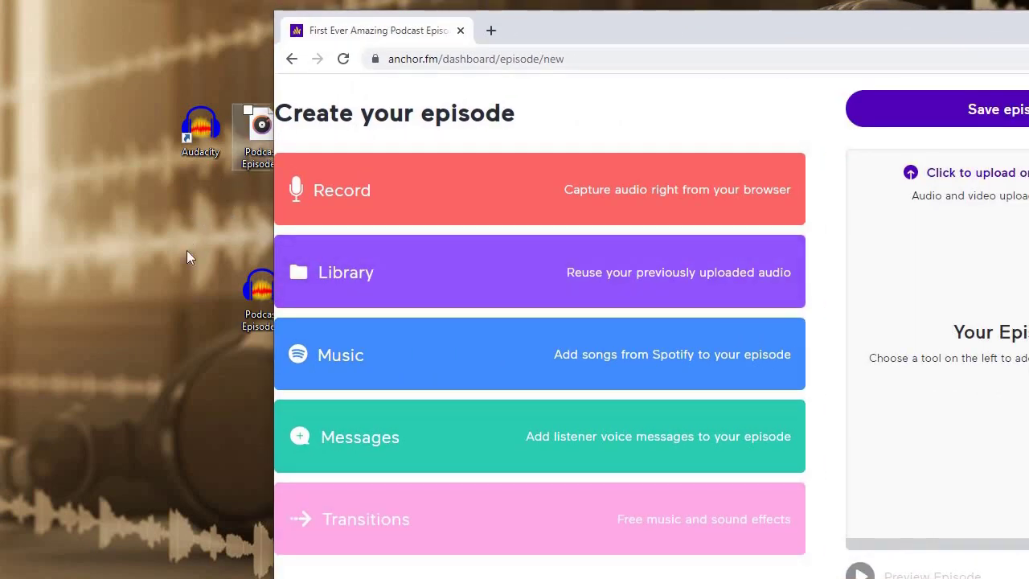
{"action": "left_click_drag", "start_coordinate": [258, 133], "coordinate": [905, 280]}
{"action": "left_click_drag", "start_coordinate": [965, 24], "coordinate": [622, 16]}
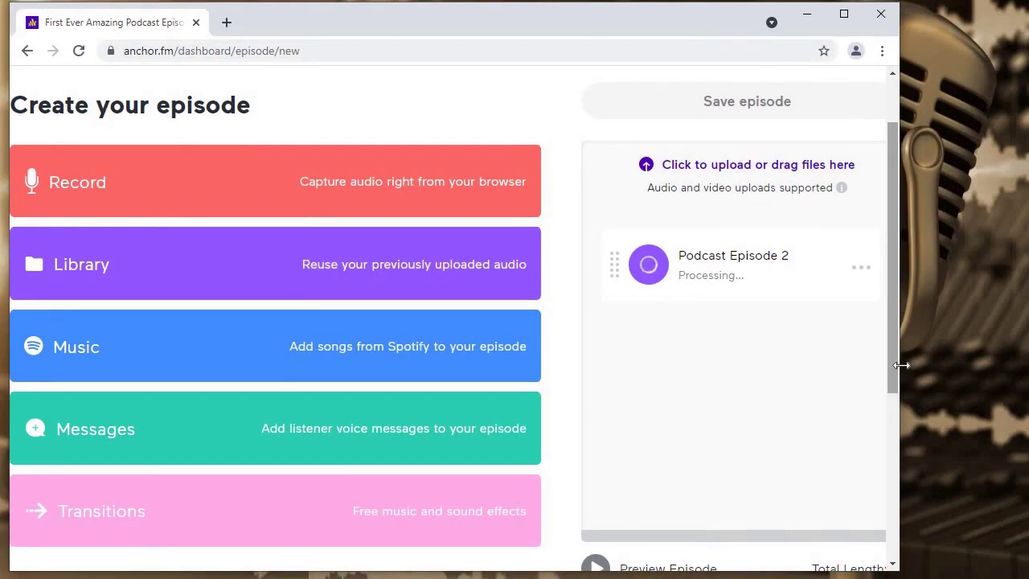
{"action": "left_click_drag", "start_coordinate": [901, 362], "coordinate": [1021, 337]}
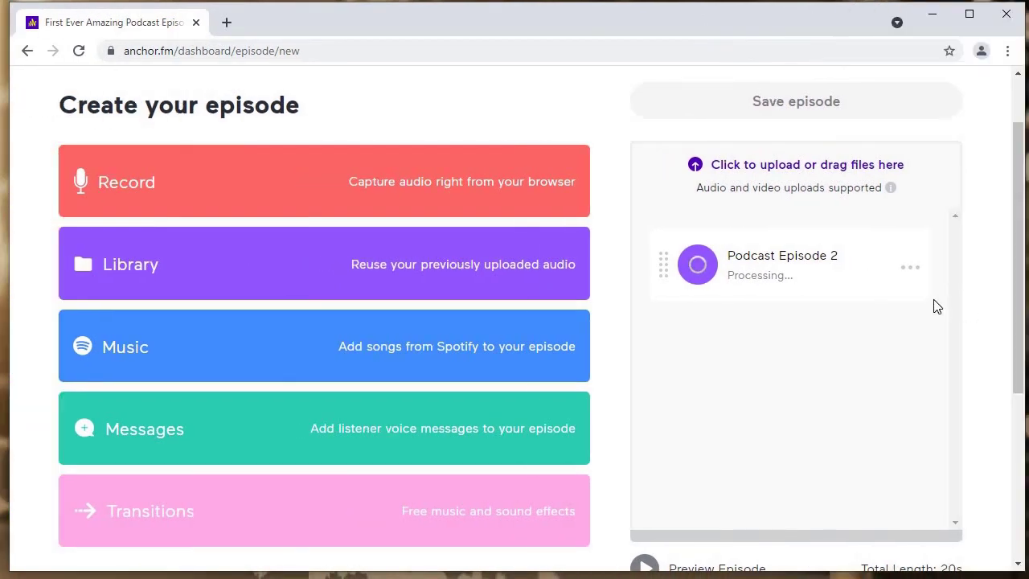
{"action": "scroll", "coordinate": [822, 314], "scroll_direction": "up", "scroll_amount": 1}
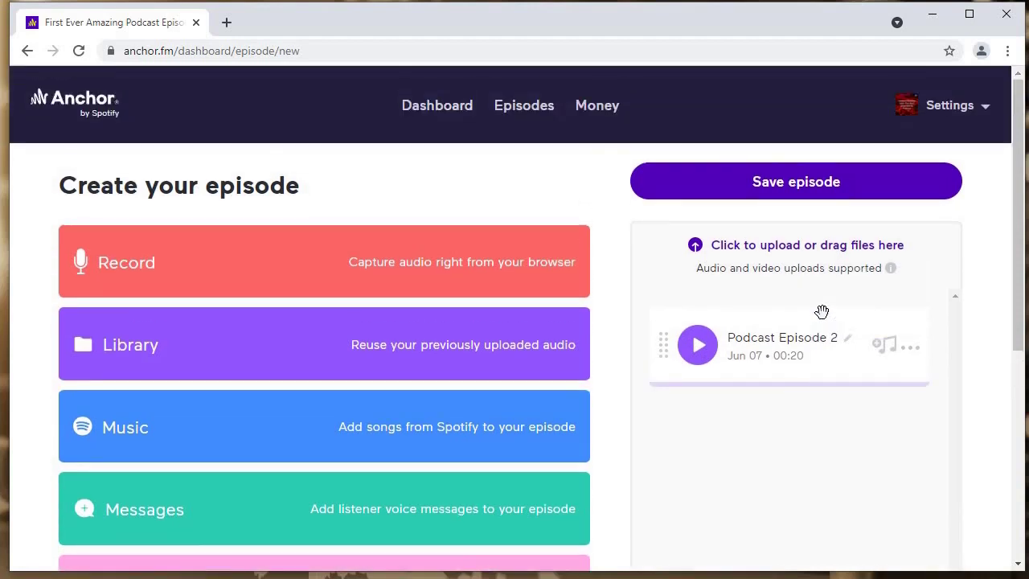
{"action": "scroll", "coordinate": [822, 312], "scroll_direction": "down", "scroll_amount": 1}
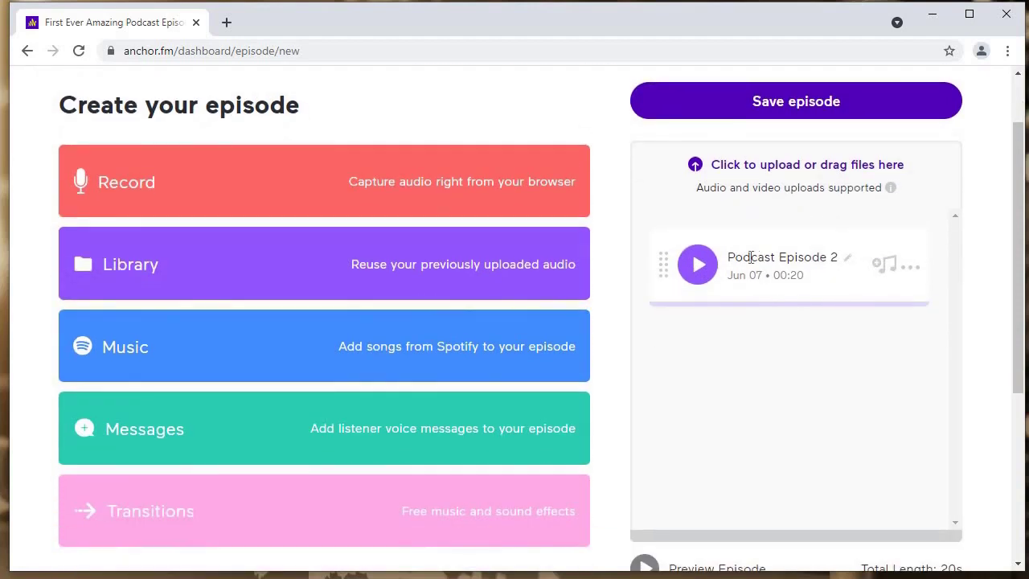
{"action": "left_click_drag", "start_coordinate": [767, 271], "coordinate": [833, 259]}
{"action": "scroll", "coordinate": [793, 274], "scroll_direction": "up", "scroll_amount": 1}
{"action": "scroll", "coordinate": [793, 277], "scroll_direction": "down", "scroll_amount": 1}
{"action": "scroll", "coordinate": [776, 277], "scroll_direction": "down", "scroll_amount": 2}
{"action": "scroll", "coordinate": [771, 277], "scroll_direction": "up", "scroll_amount": 3}
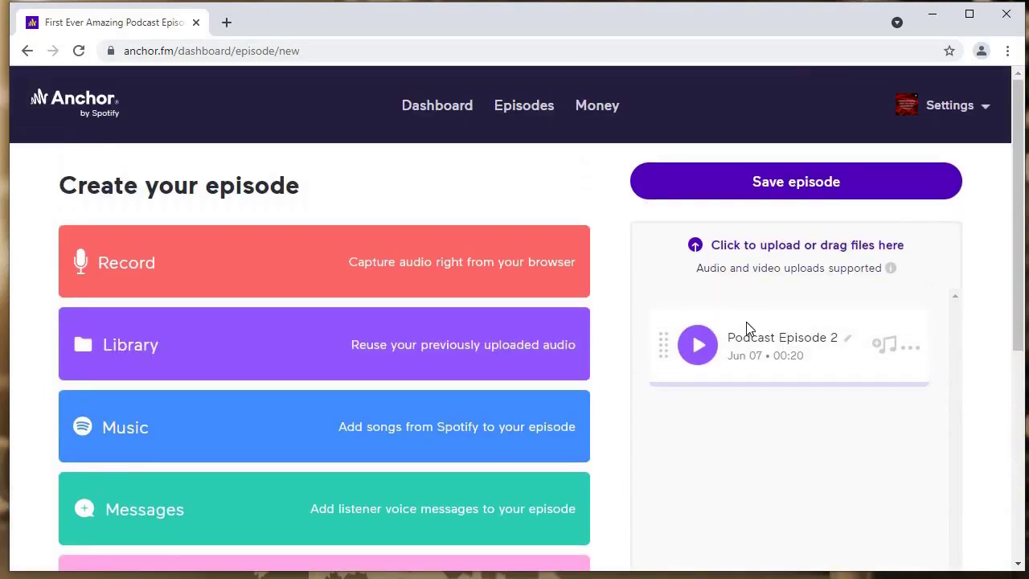
{"action": "scroll", "coordinate": [499, 386], "scroll_direction": "down", "scroll_amount": 1}
{"action": "scroll", "coordinate": [796, 433], "scroll_direction": "up", "scroll_amount": 1}
{"action": "scroll", "coordinate": [836, 354], "scroll_direction": "down", "scroll_amount": 2}
{"action": "scroll", "coordinate": [732, 208], "scroll_direction": "up", "scroll_amount": 2}
Step: Save the uploaded audio and title the episode 'Episode 2 - The Even Better Best Podcast Episode Ever'
{"action": "left_click", "coordinate": [772, 182]}
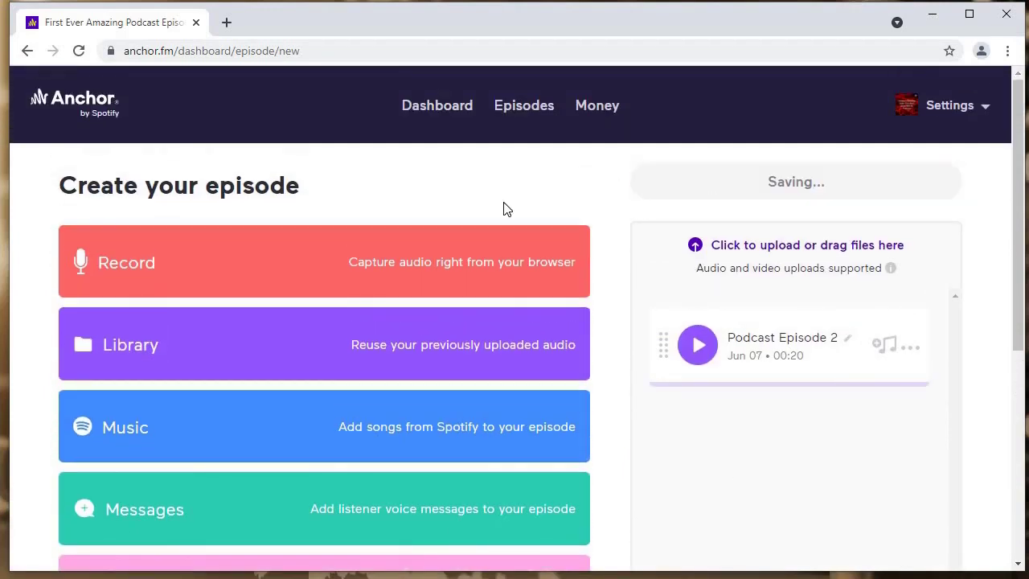
{"action": "scroll", "coordinate": [297, 195], "scroll_direction": "down", "scroll_amount": 1}
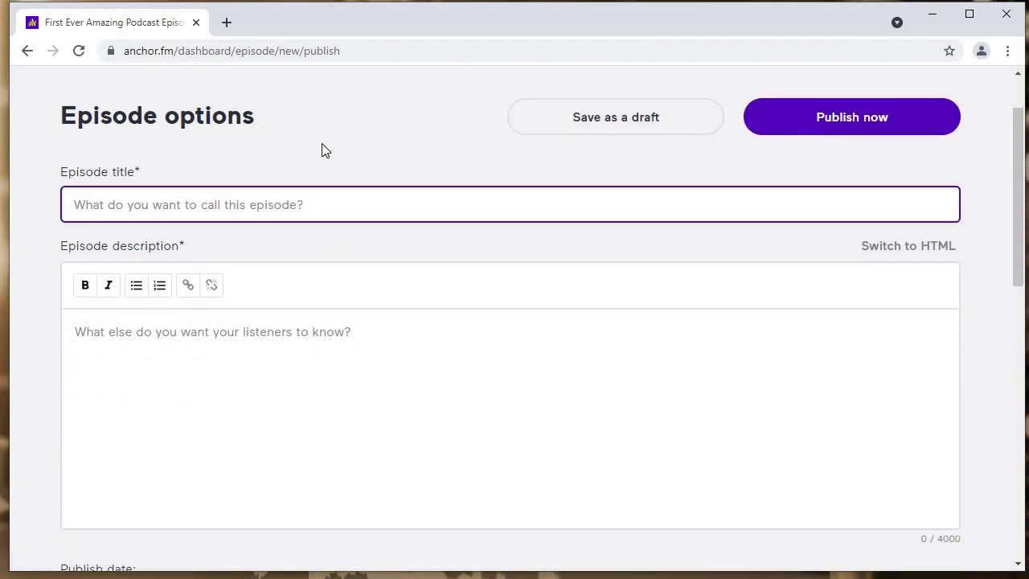
{"action": "type", "text": "E"}
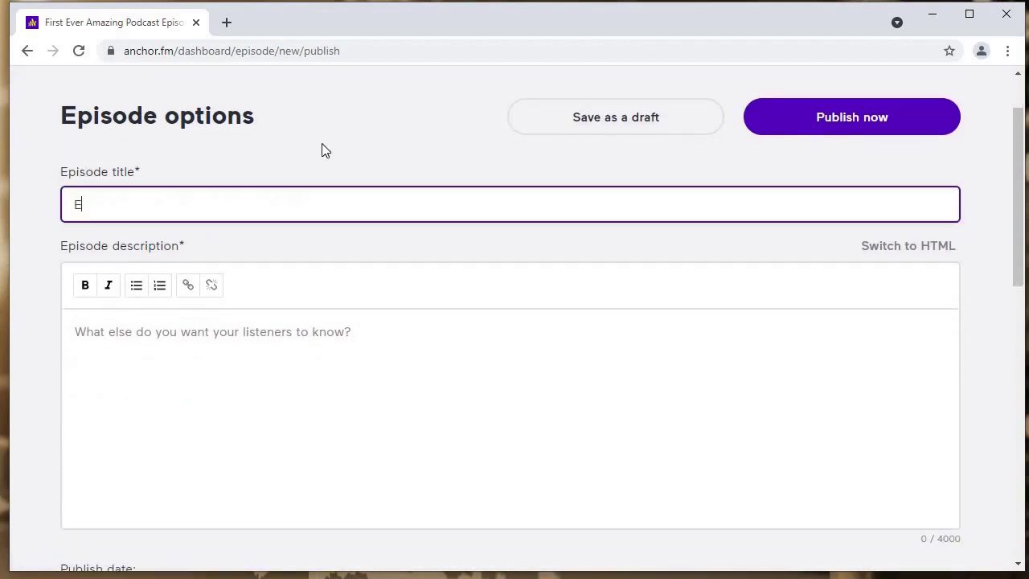
{"action": "key", "text": "BackSpace"}
{"action": "type", "text": "Episode 2 - The Even Better Bes"}
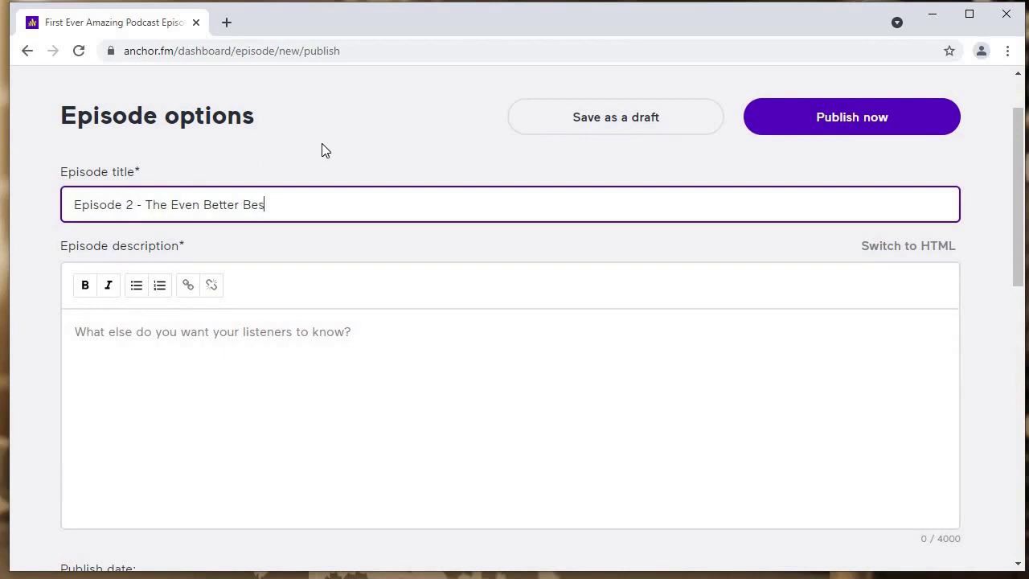
{"action": "type", "text": "t Podcast Episode"}
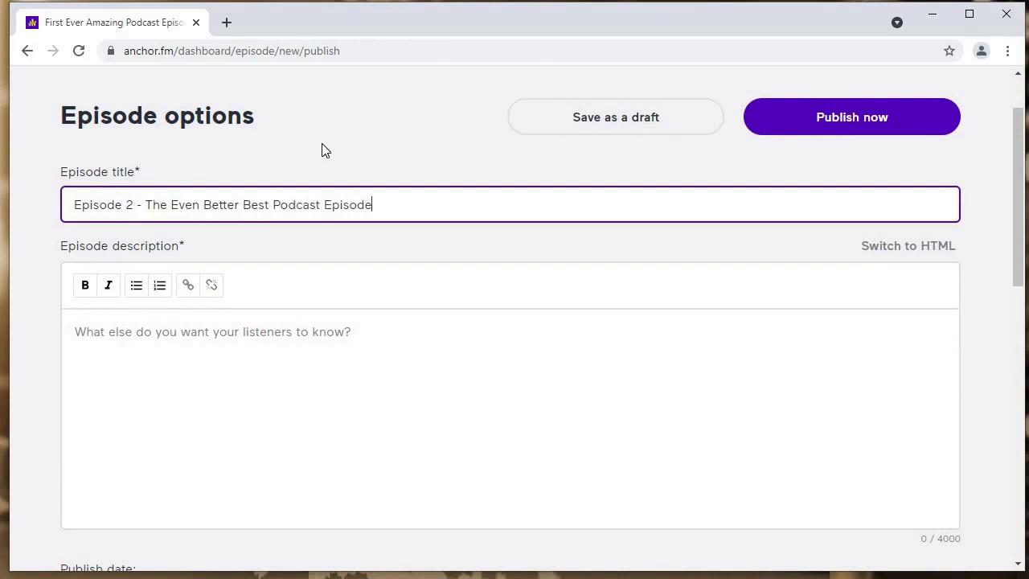
{"action": "type", "text": " Ever"}
Step: Write a short episode description introducing it as another episode of the podcast
{"action": "left_click", "coordinate": [193, 359]}
{"action": "scroll", "coordinate": [216, 329], "scroll_direction": "down", "scroll_amount": 1}
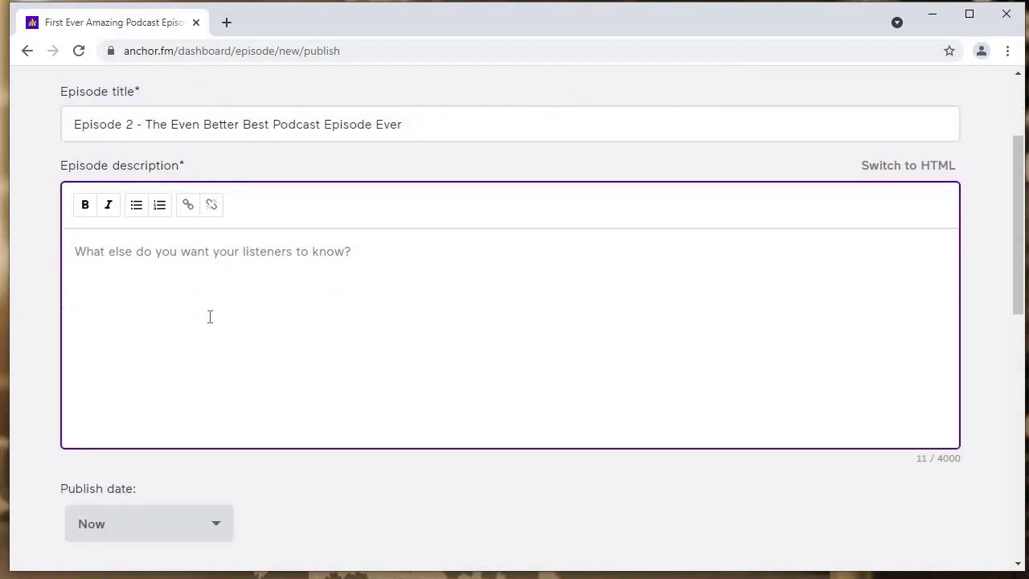
{"action": "type", "text": "This is"}
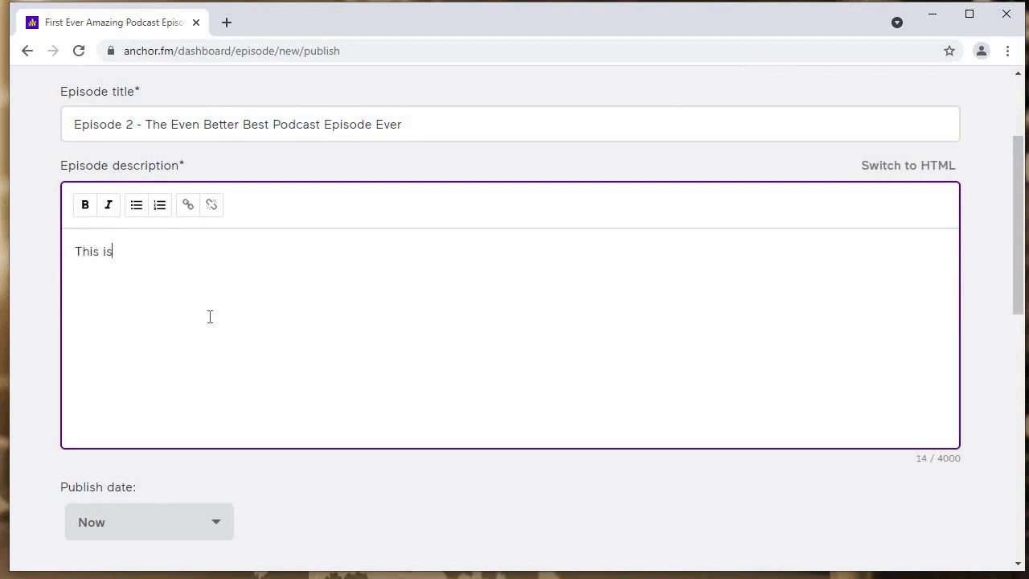
{"action": "type", "text": " another episode of the most"}
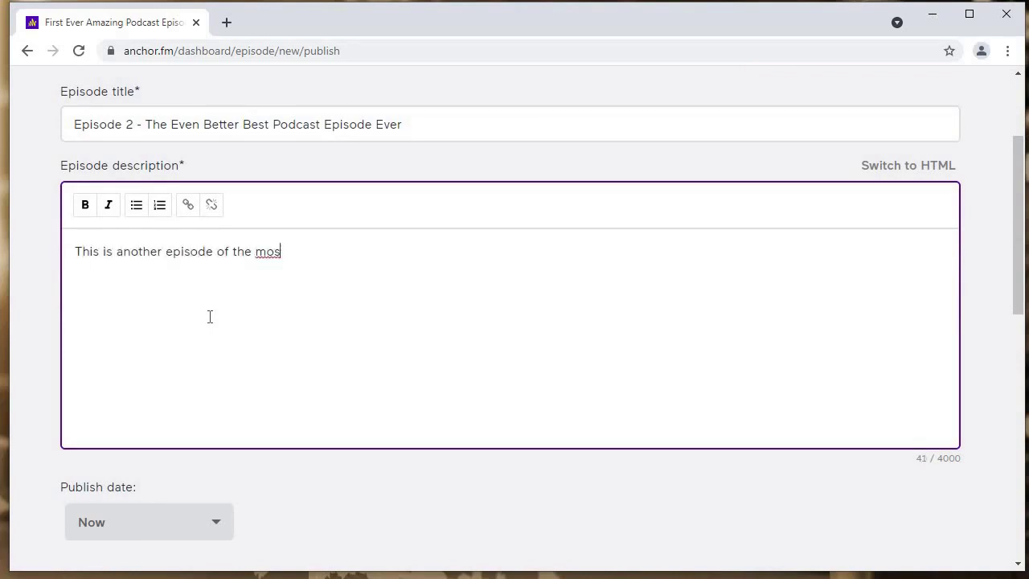
{"action": "key", "text": "BackSpace"}
{"action": "key", "text": "BackSpace"}
{"action": "key", "text": "BackSpace"}
{"action": "key", "text": "BackSpace"}
{"action": "key", "text": "BackSpace"}
{"action": "key", "text": "BackSpace"}
{"action": "key", "text": "BackSpace"}
{"action": "type", "text": "your new favorite podcast, "}
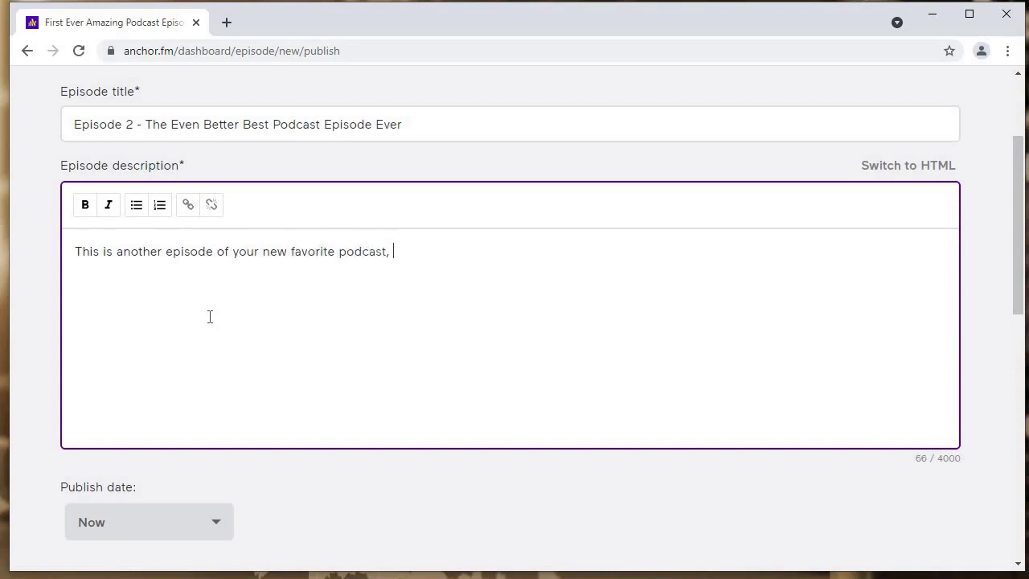
{"action": "type", "text": "Jeremy's Extra Special Podca"}
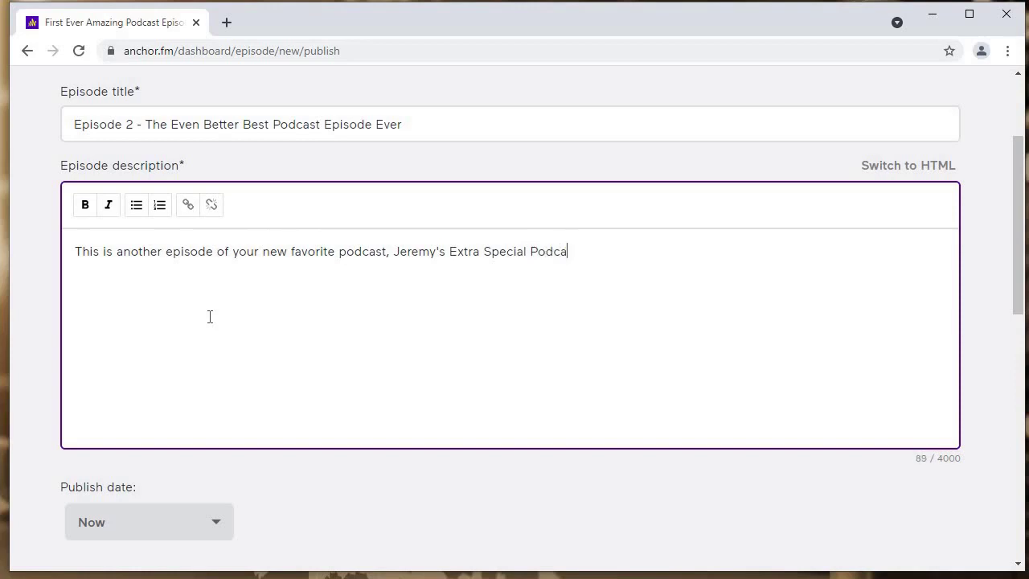
{"action": "type", "text": "st, whatever I called it."}
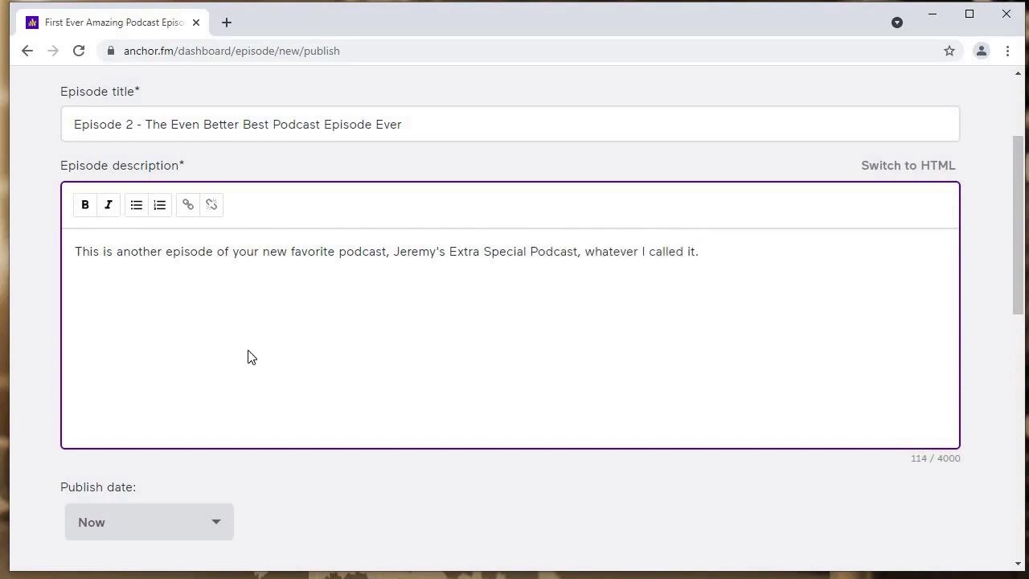
{"action": "scroll", "coordinate": [319, 328], "scroll_direction": "down", "scroll_amount": 4}
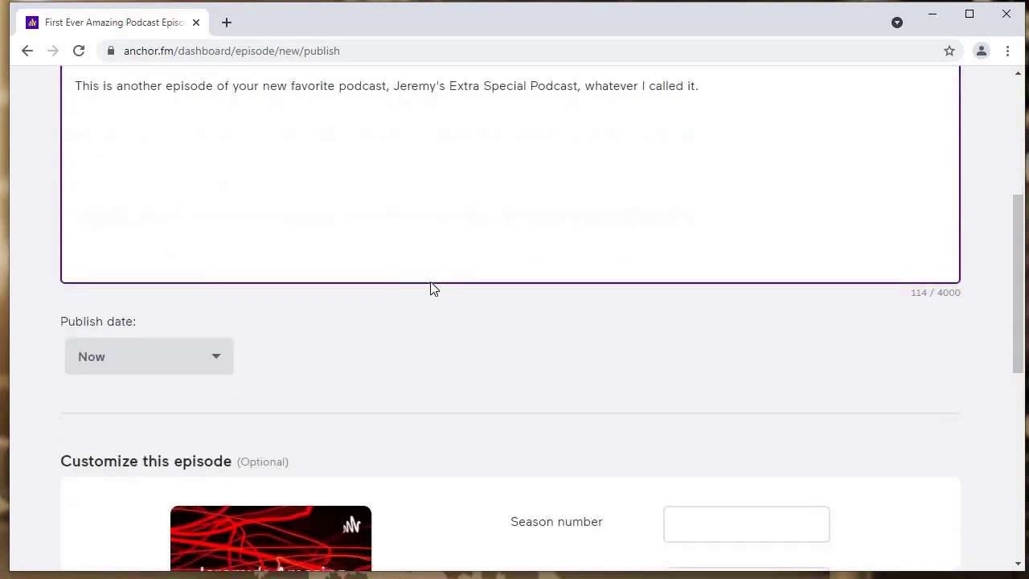
{"action": "scroll", "coordinate": [747, 229], "scroll_direction": "down", "scroll_amount": 2}
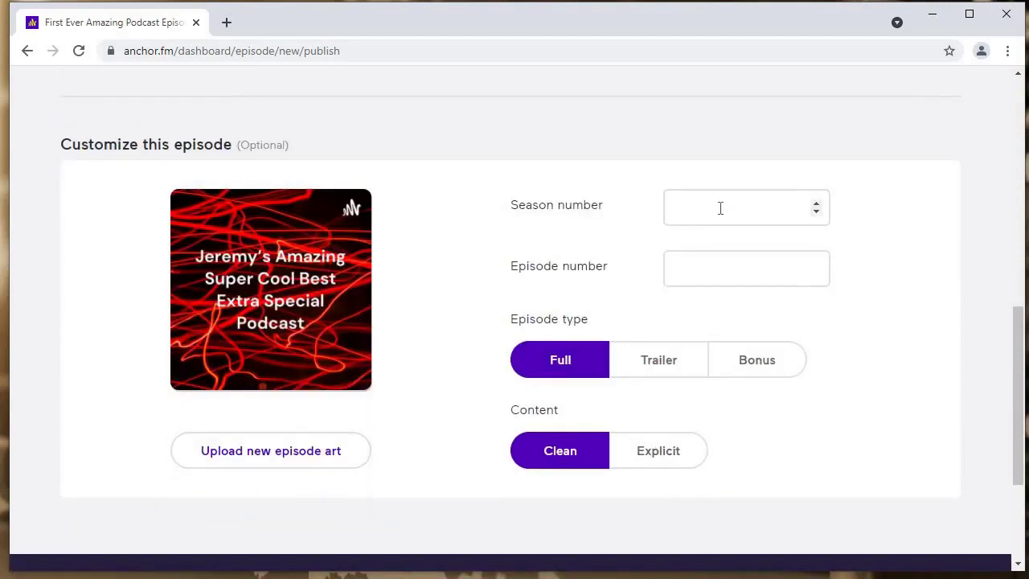
Step: Set the season number to 1 and the episode number to 2
{"action": "left_click", "coordinate": [720, 208]}
{"action": "type", "text": "1"}
{"action": "left_click", "coordinate": [711, 279]}
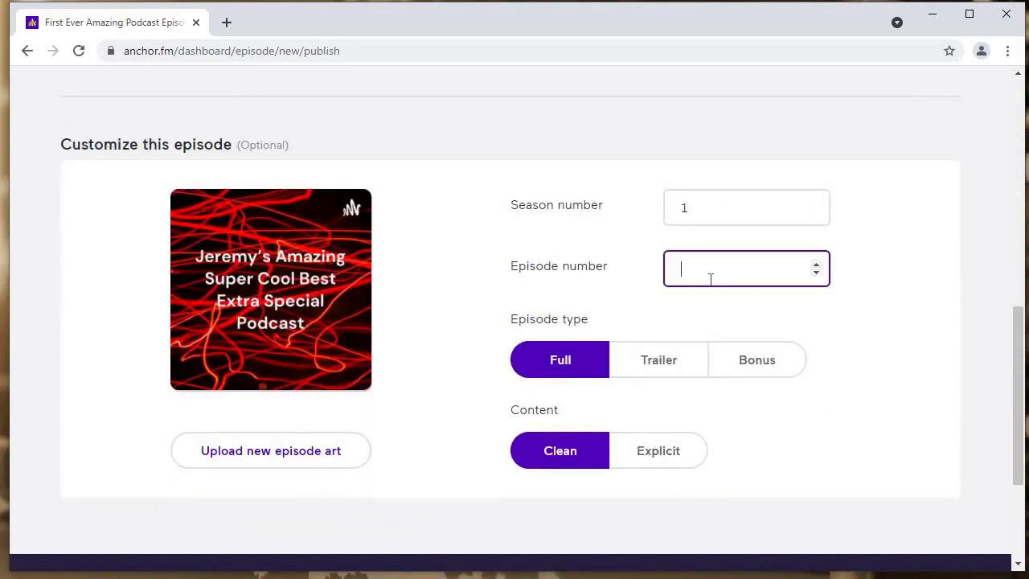
{"action": "type", "text": "2"}
{"action": "left_click", "coordinate": [644, 338]}
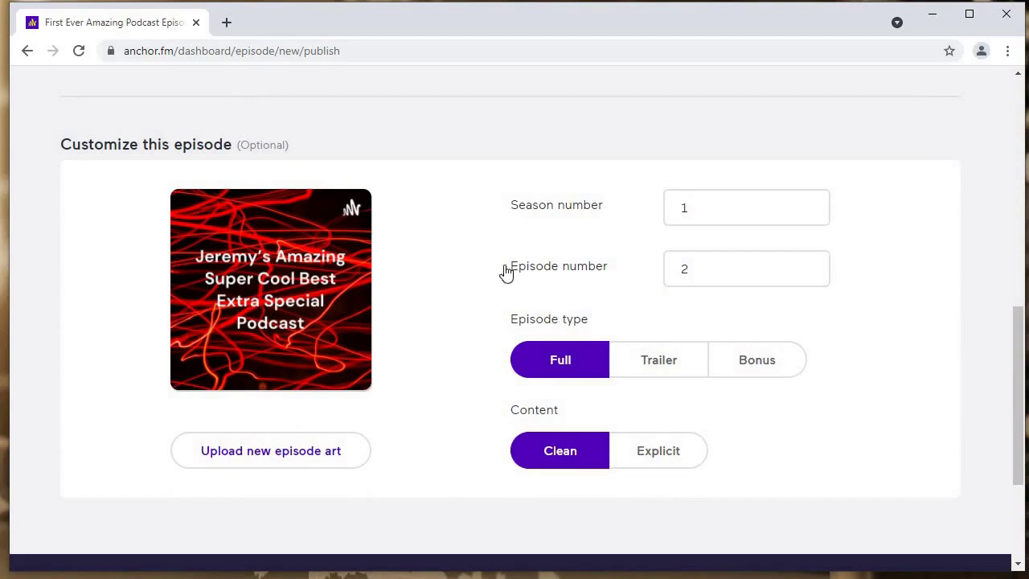
{"action": "scroll", "coordinate": [329, 222], "scroll_direction": "down", "scroll_amount": 1}
{"action": "scroll", "coordinate": [239, 272], "scroll_direction": "up", "scroll_amount": 1}
{"action": "scroll", "coordinate": [526, 265], "scroll_direction": "down", "scroll_amount": 2}
{"action": "scroll", "coordinate": [660, 387], "scroll_direction": "up", "scroll_amount": 3}
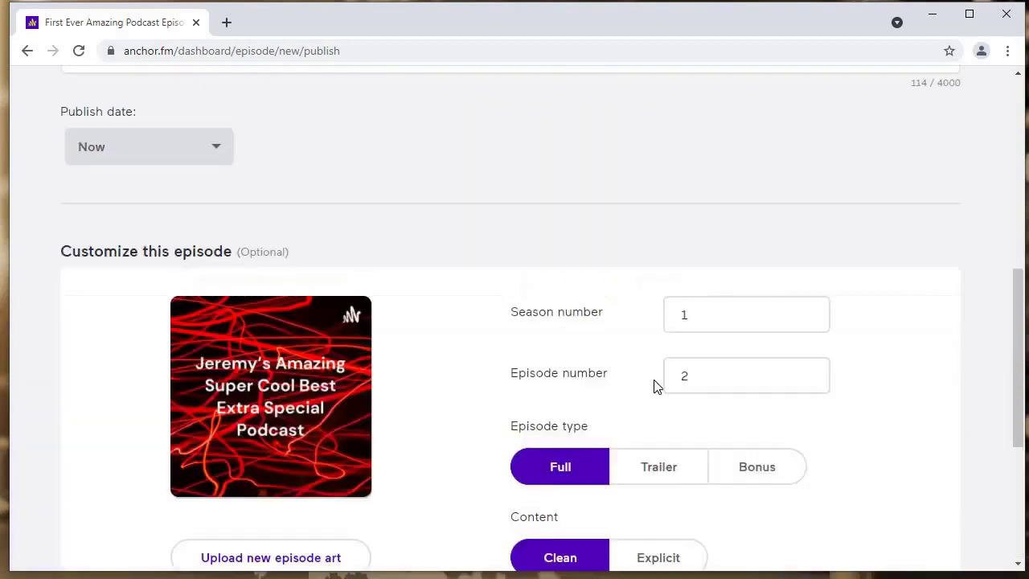
{"action": "scroll", "coordinate": [655, 386], "scroll_direction": "down", "scroll_amount": 2}
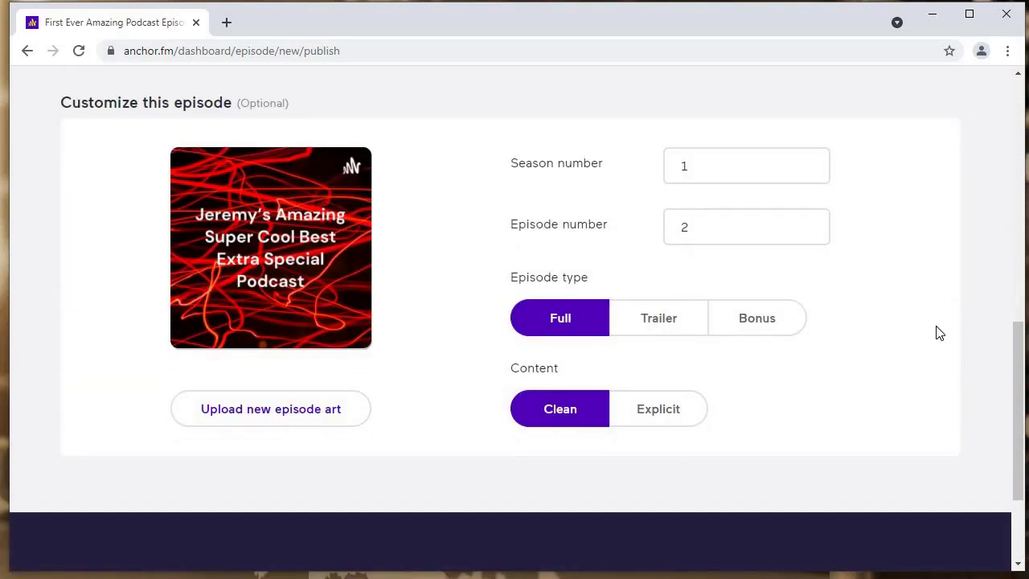
{"action": "scroll", "coordinate": [818, 234], "scroll_direction": "up", "scroll_amount": 10}
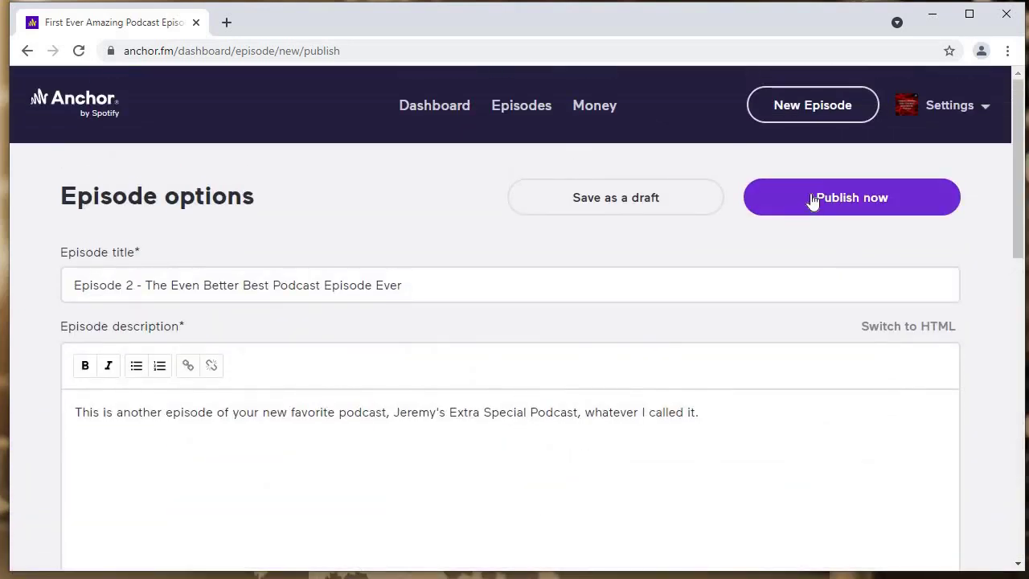
Step: Publish Episode 2 immediately and dismiss the episode-published sharing prompt
{"action": "left_click", "coordinate": [812, 199]}
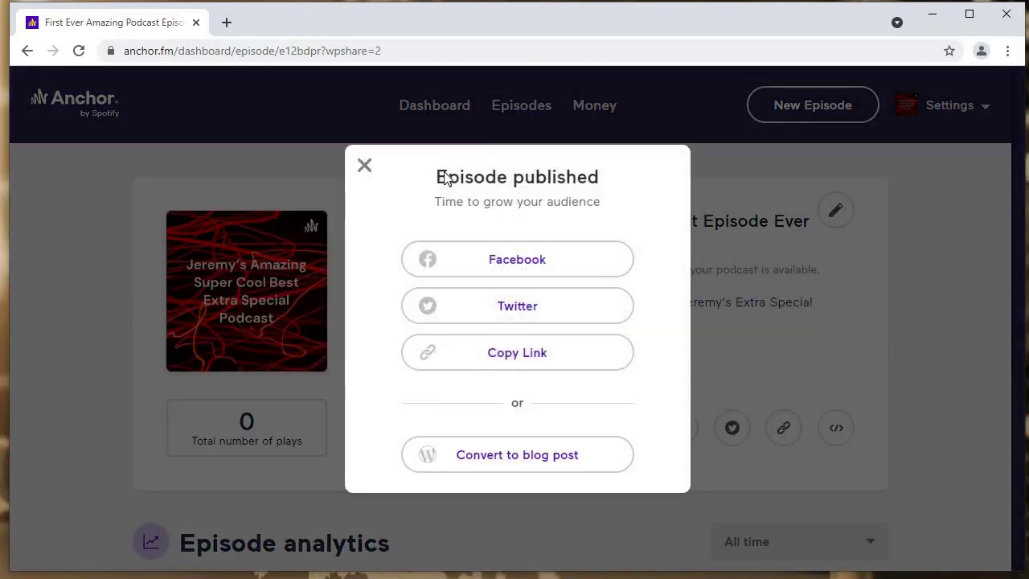
{"action": "key", "text": "Escape"}
{"action": "scroll", "coordinate": [485, 212], "scroll_direction": "down", "scroll_amount": 7}
{"action": "scroll", "coordinate": [595, 328], "scroll_direction": "up", "scroll_amount": 7}
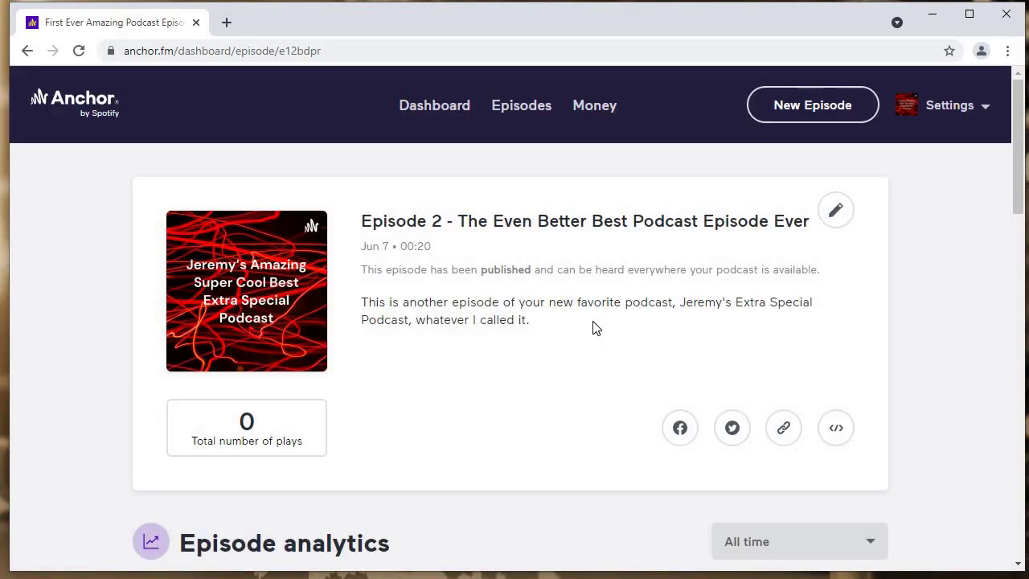